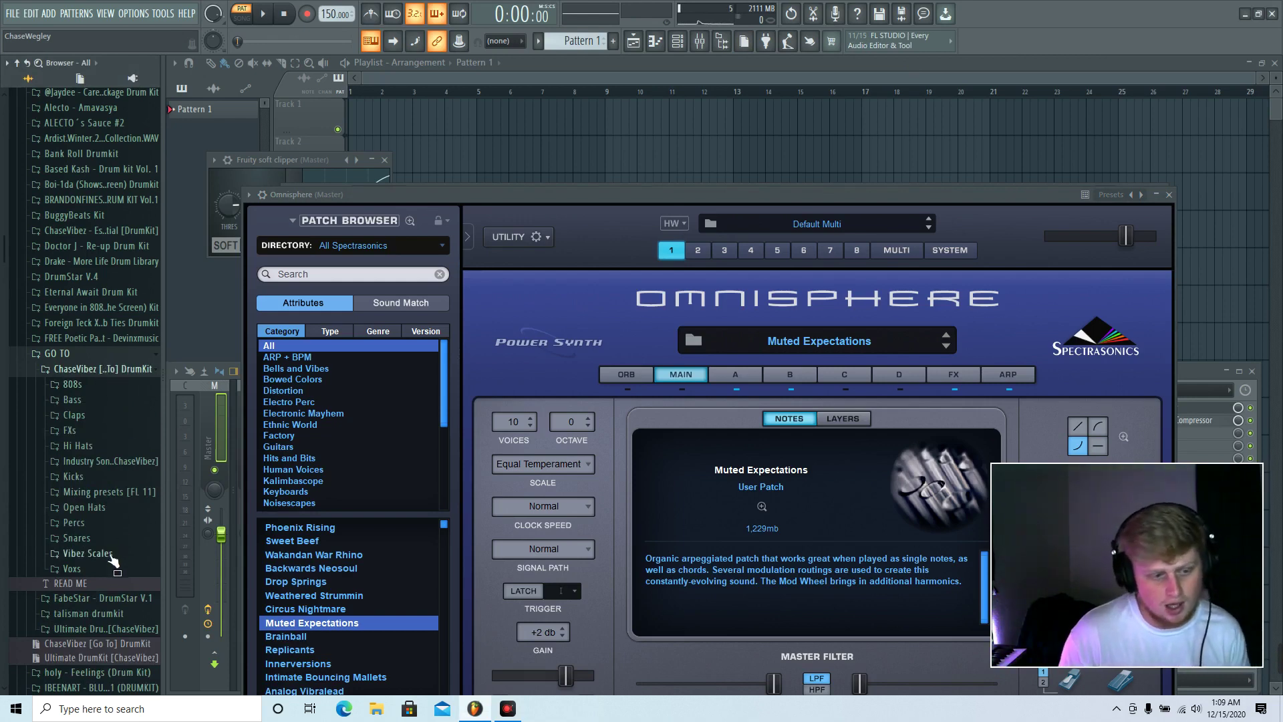
Step: Add the F MINOR scale from the Vibez Scales minor scale folder to the channel rack as a new channel
scroll(71, 472, "down", 2)
left_click(70, 469)
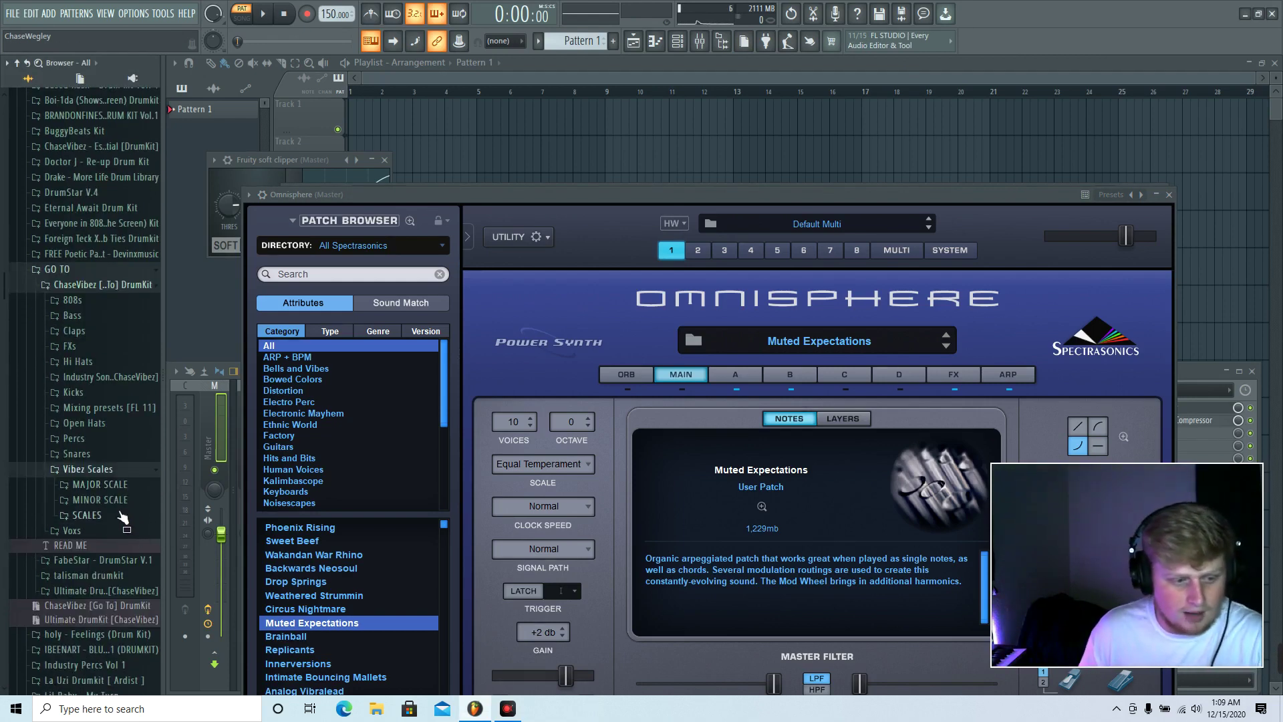
left_click(120, 502)
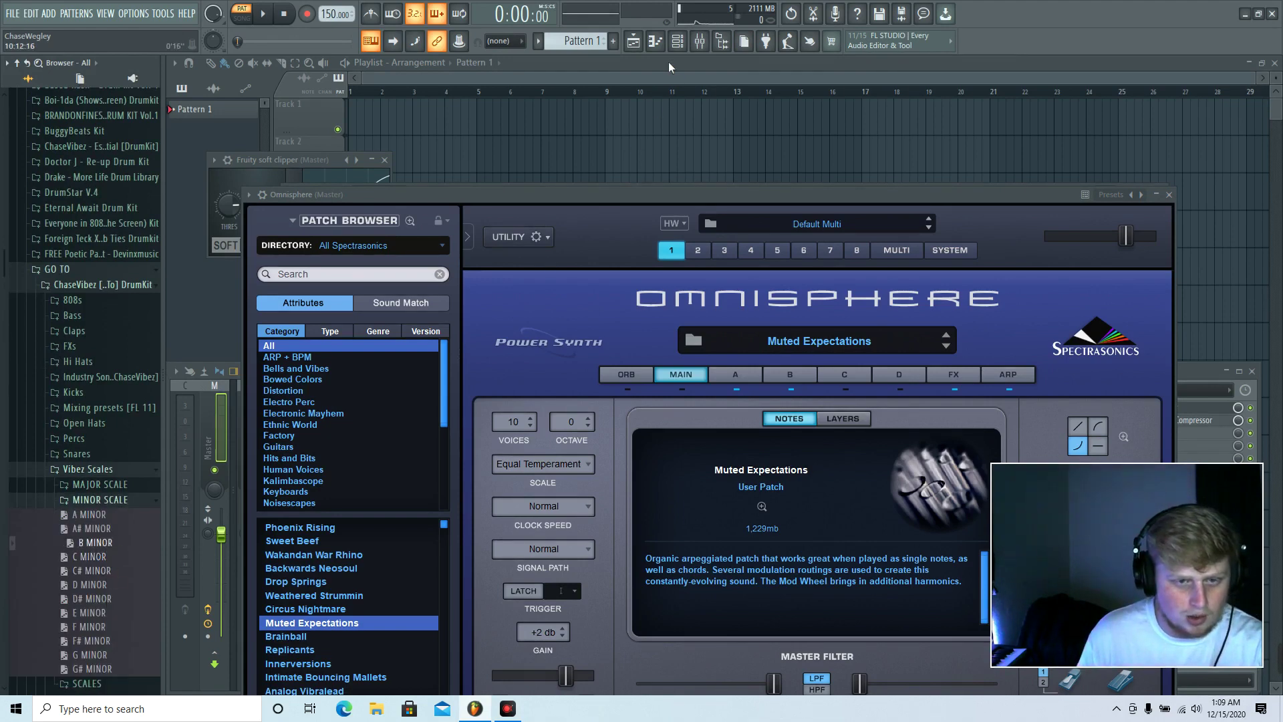
left_click(677, 40)
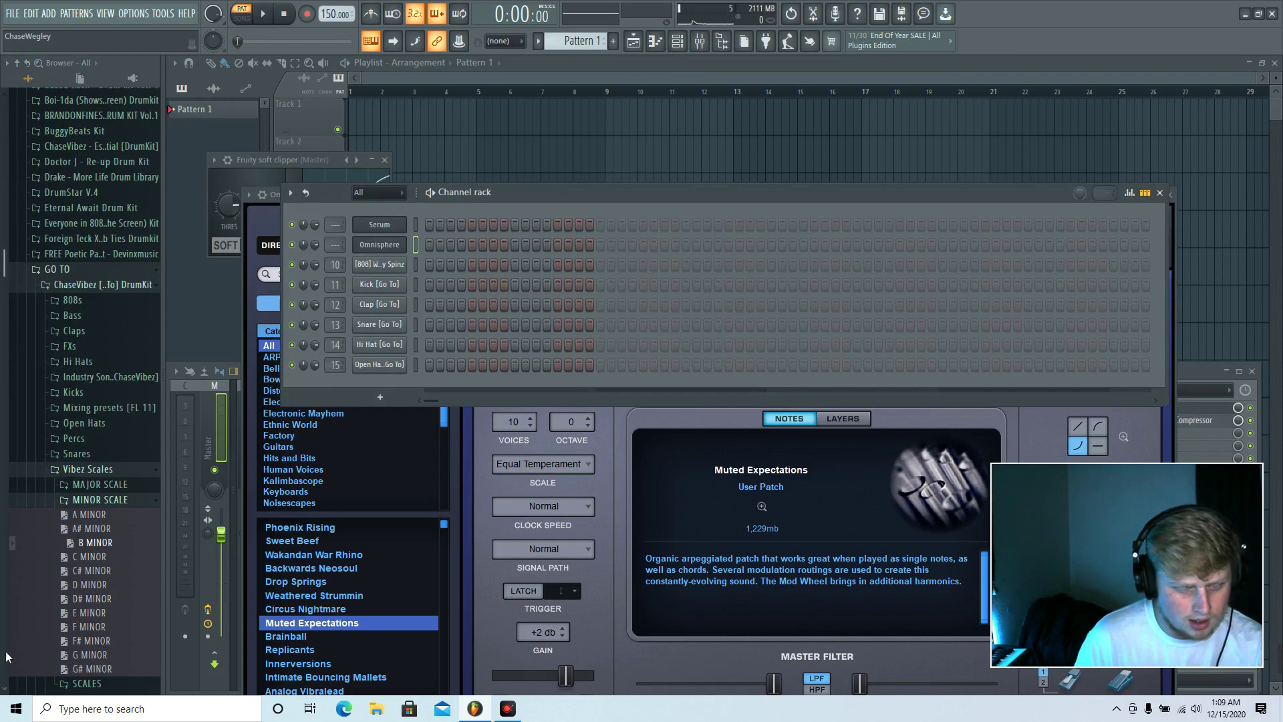
left_click_drag(94, 626, 369, 286)
left_click_drag(380, 220, 383, 225)
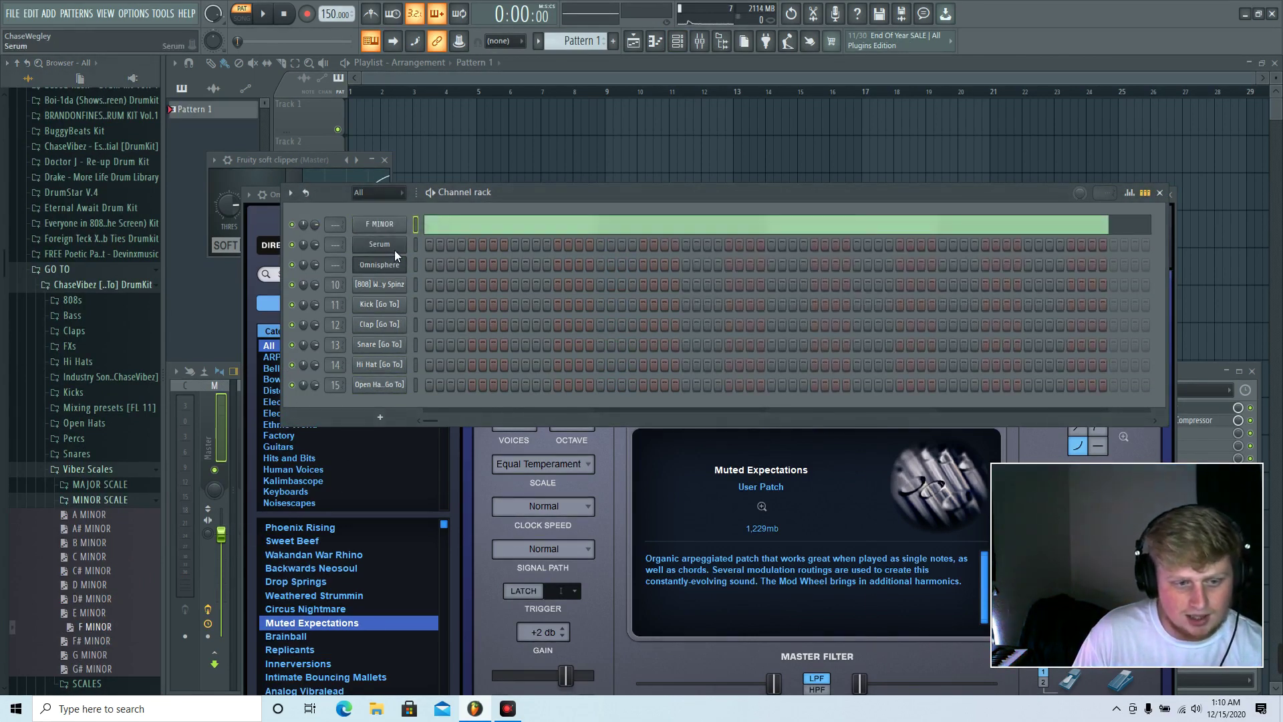
Step: Load the plucked preset PL Mallety [SD] in Serum
left_click(394, 250)
left_click(689, 234)
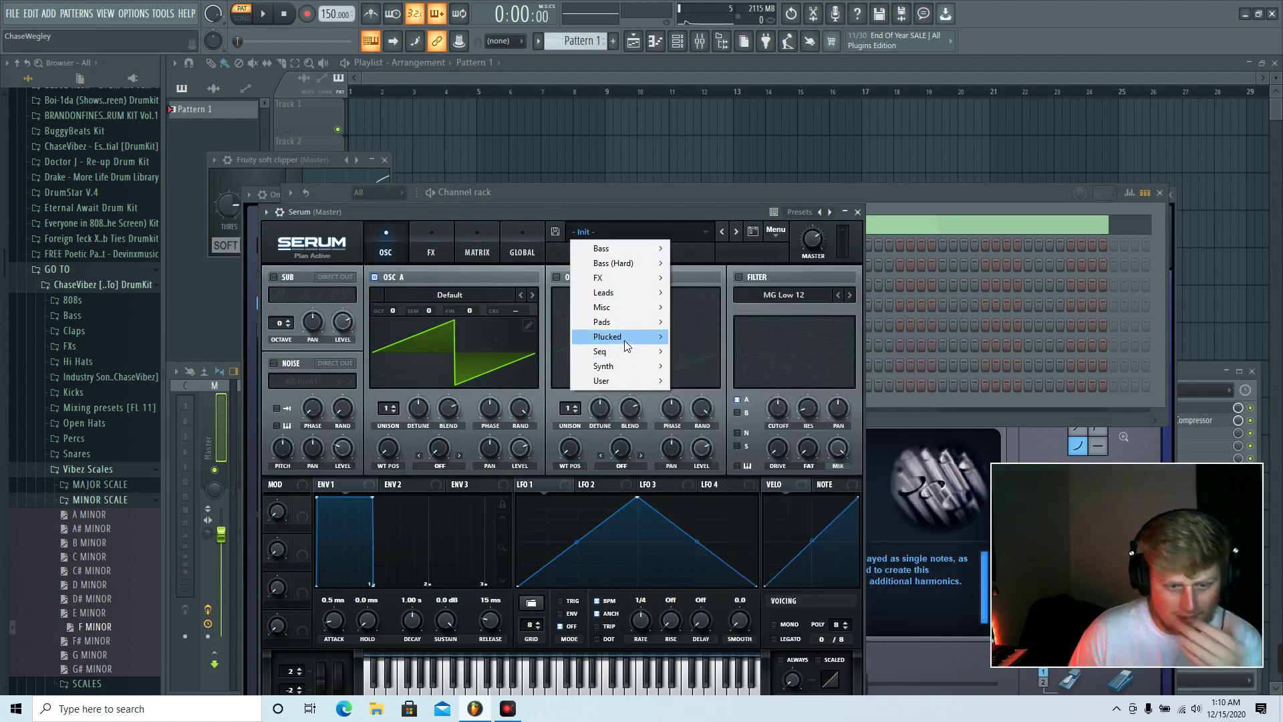
mouse_move(628, 338)
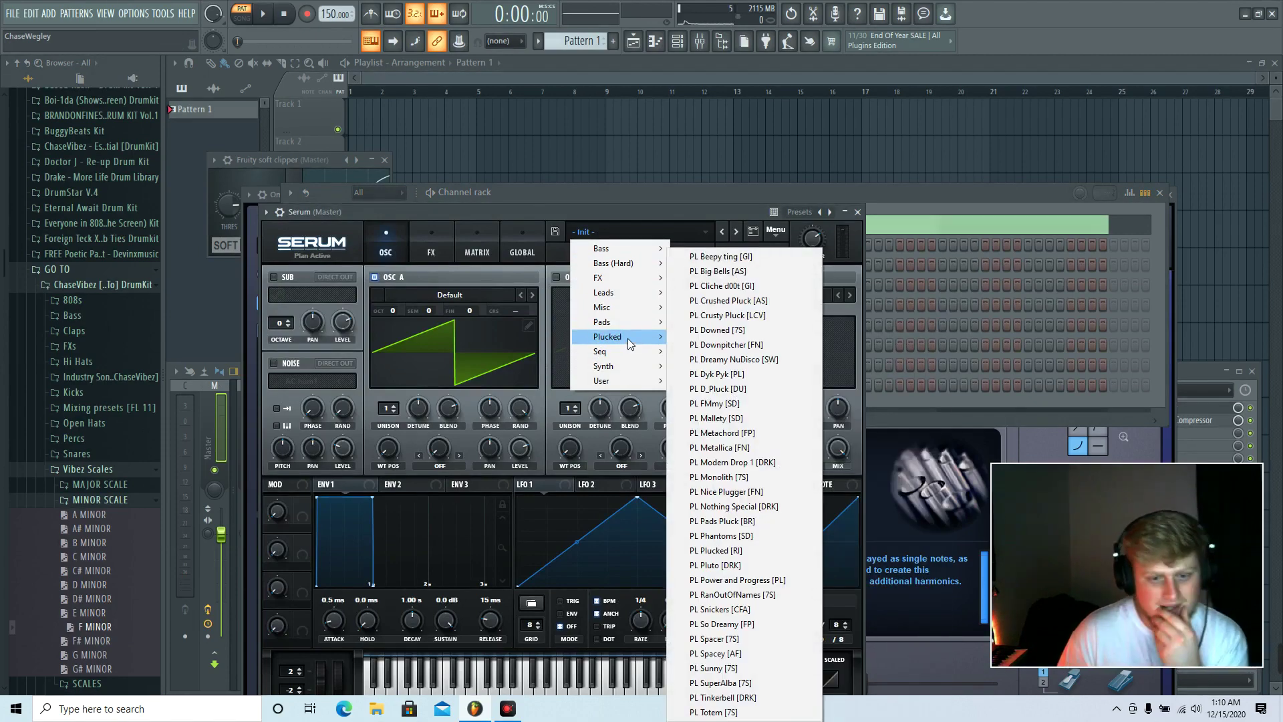
left_click(775, 413)
left_click(901, 202)
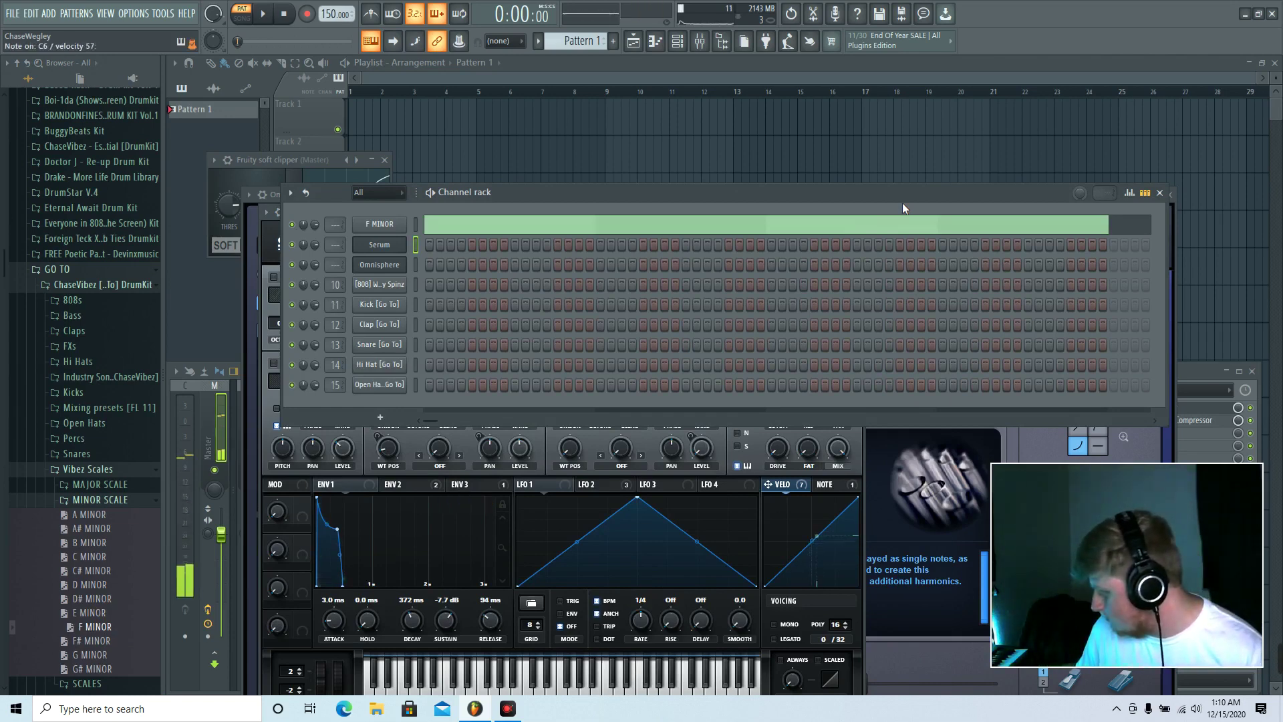
Step: Open Serum's piano roll and set its key labels to all notes
right_click(403, 239)
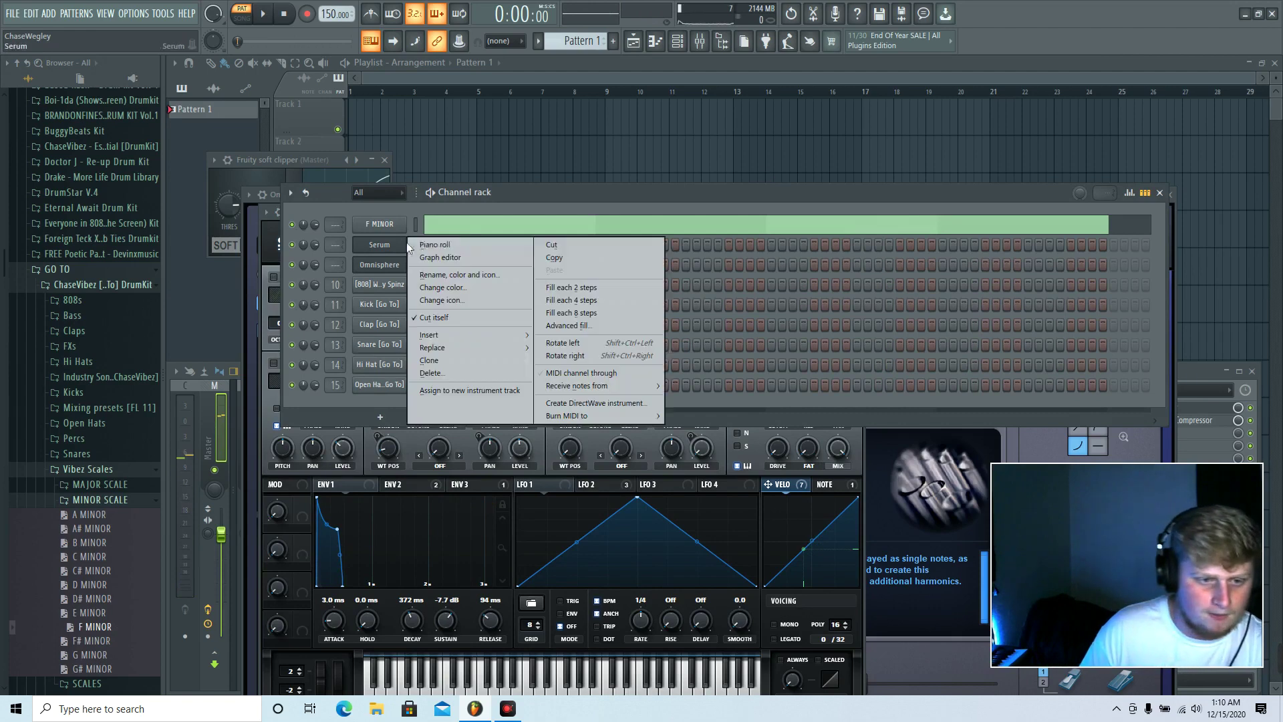
left_click(428, 244)
scroll(254, 401, "down", 4)
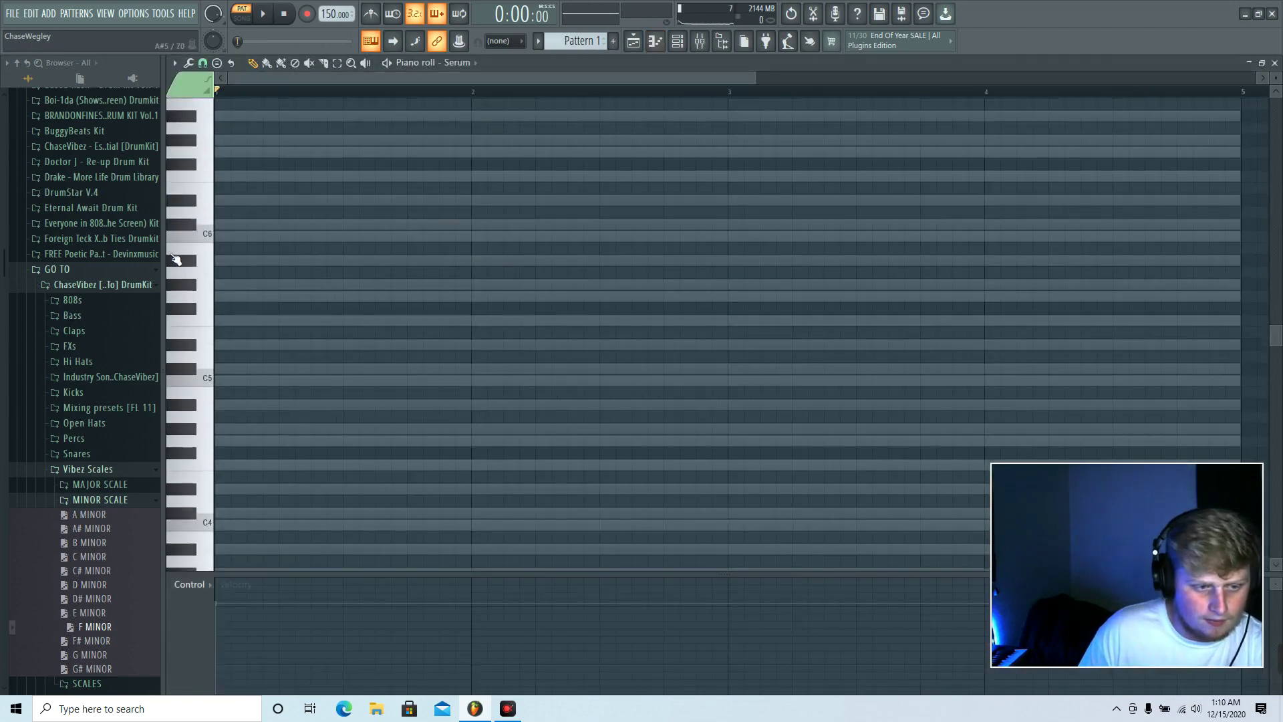
left_click(173, 64)
mouse_move(223, 143)
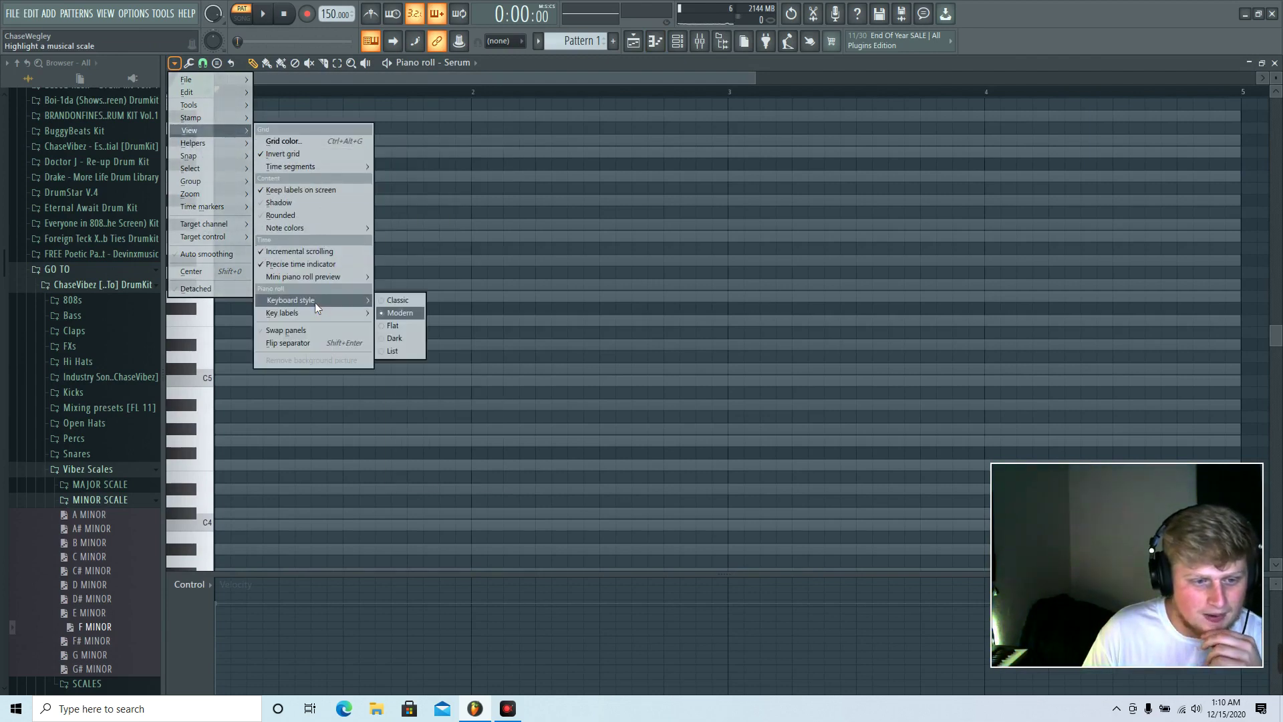
mouse_move(301, 299)
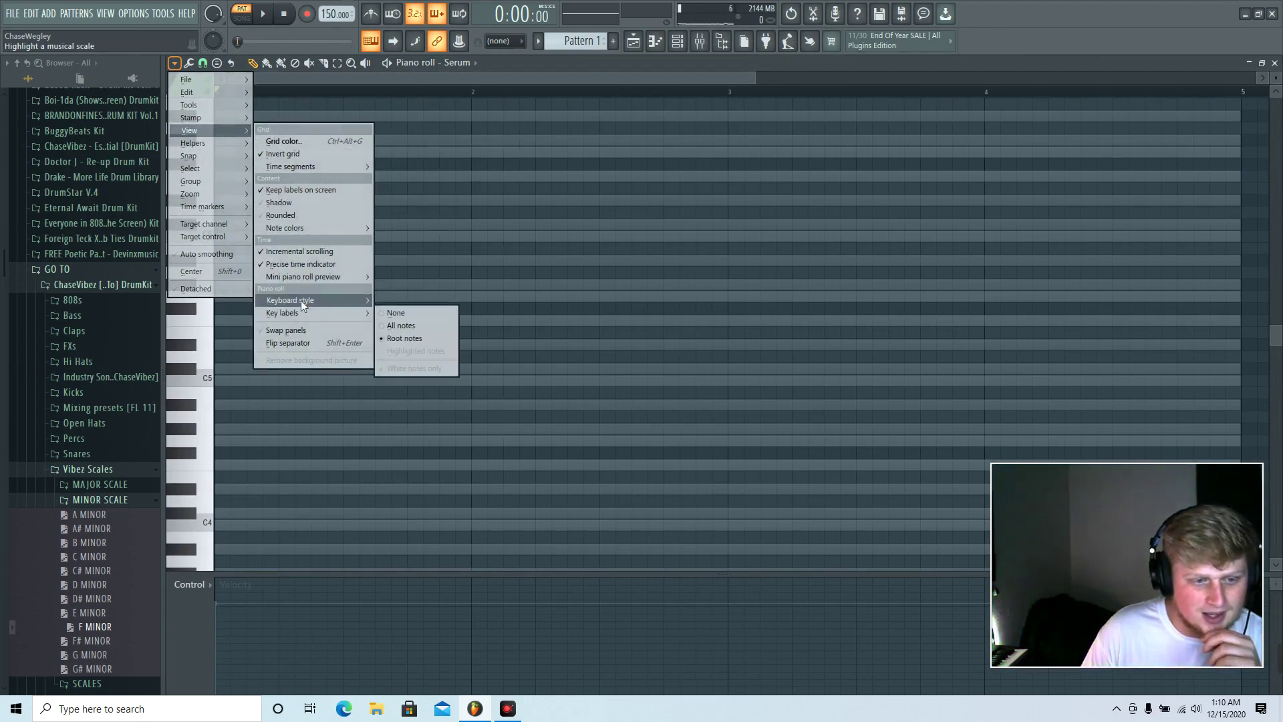
left_click(395, 325)
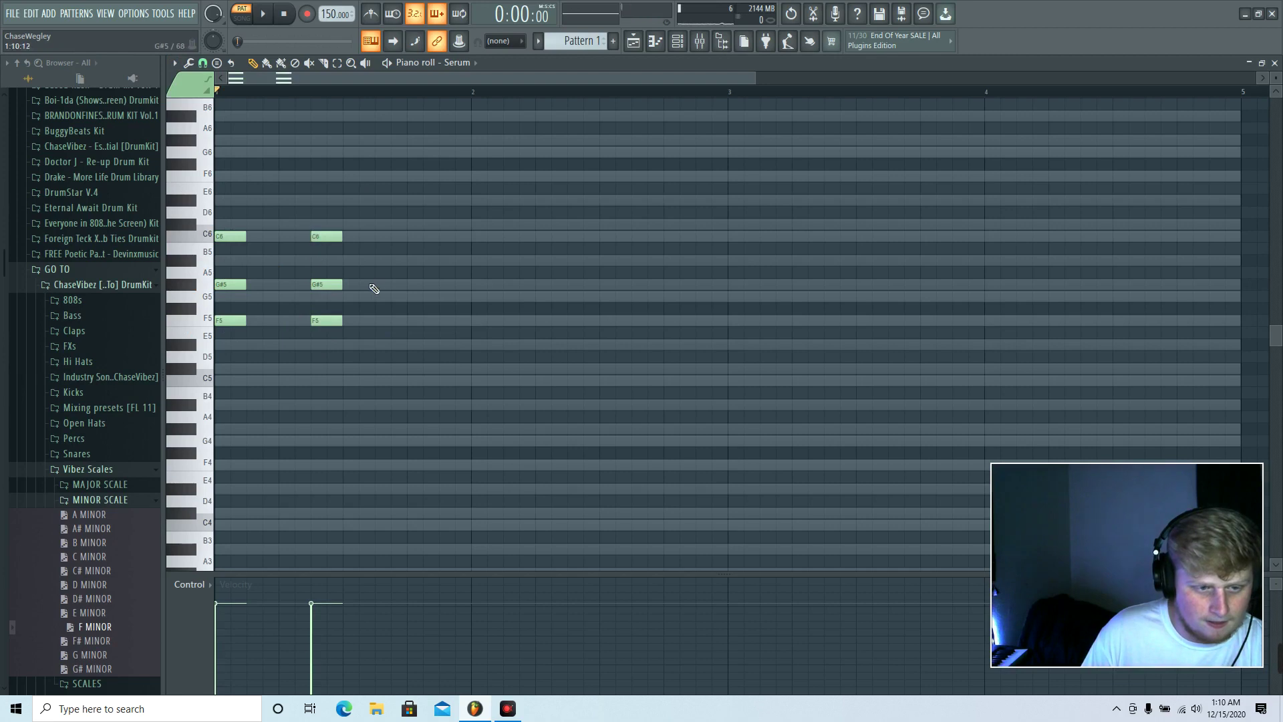
Step: Build the chord progression in Serum's piano roll, raise each chord's middle note an octave, and play the pattern
left_click_drag(359, 286, 162, 264)
left_click(413, 240, "ctrl+shift")
scroll(484, 281, "up", 3)
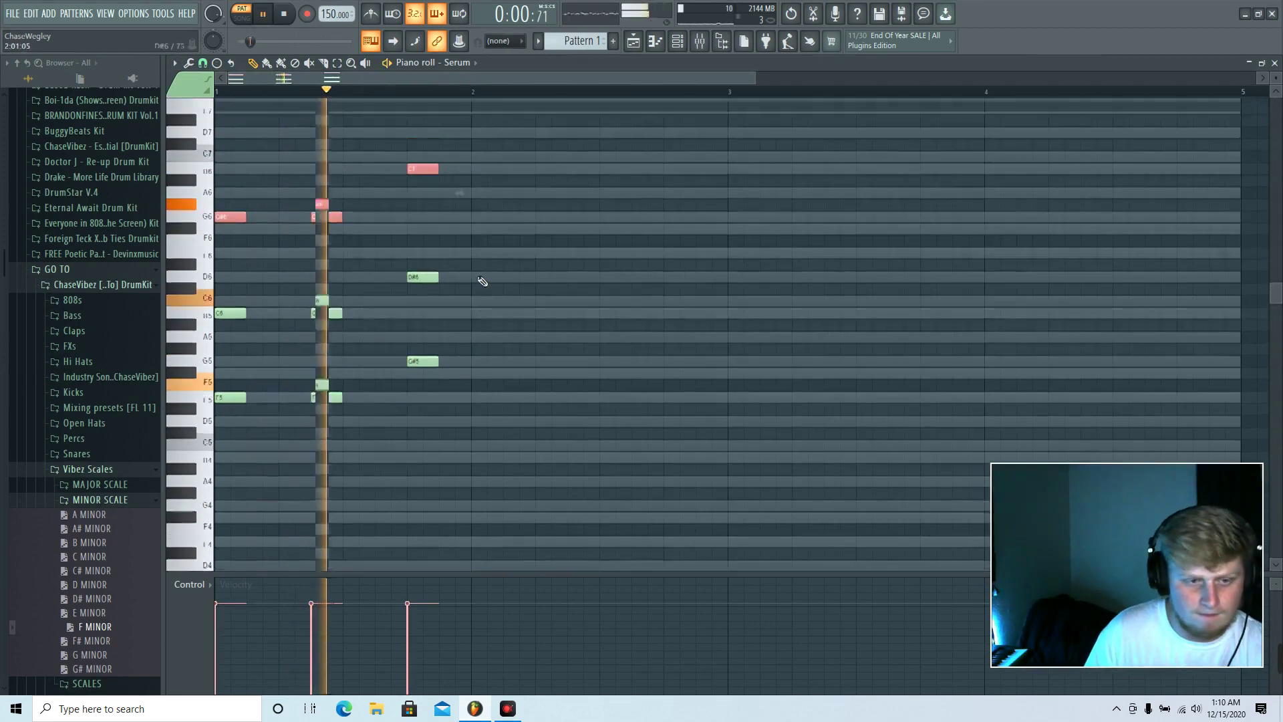
scroll(461, 94, "down", 3)
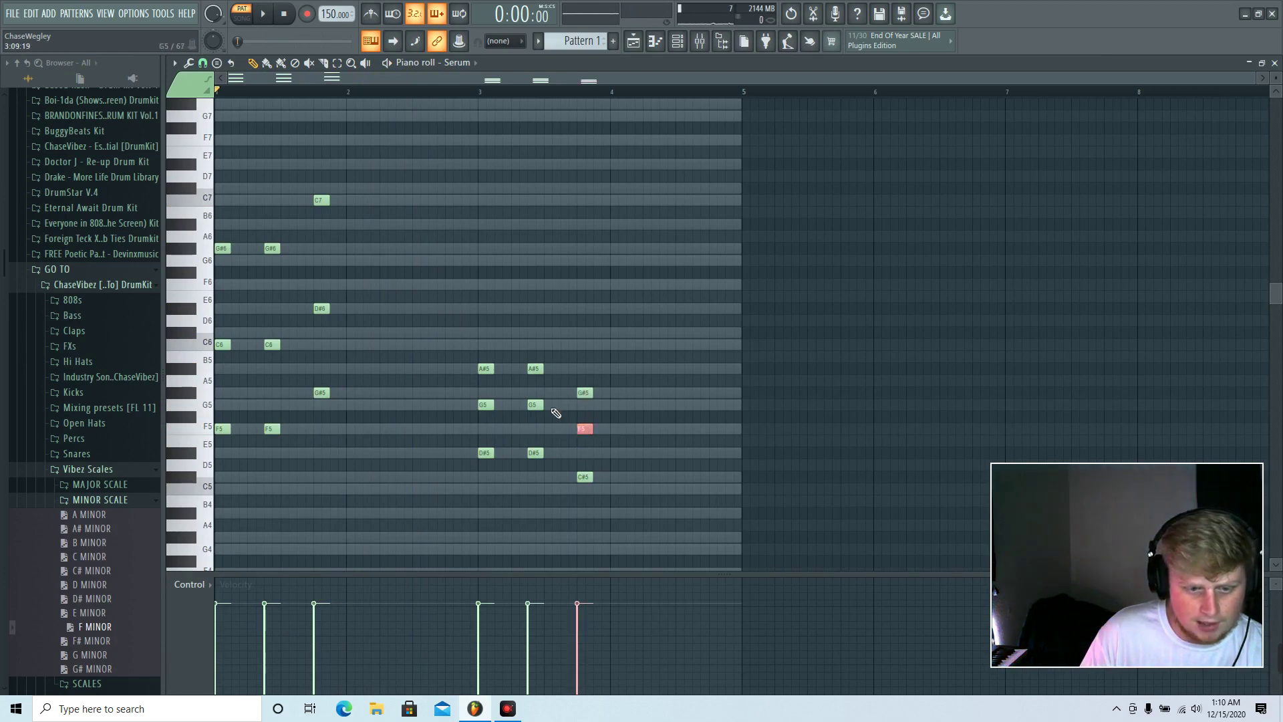
key("ctrl+Up")
key("space")
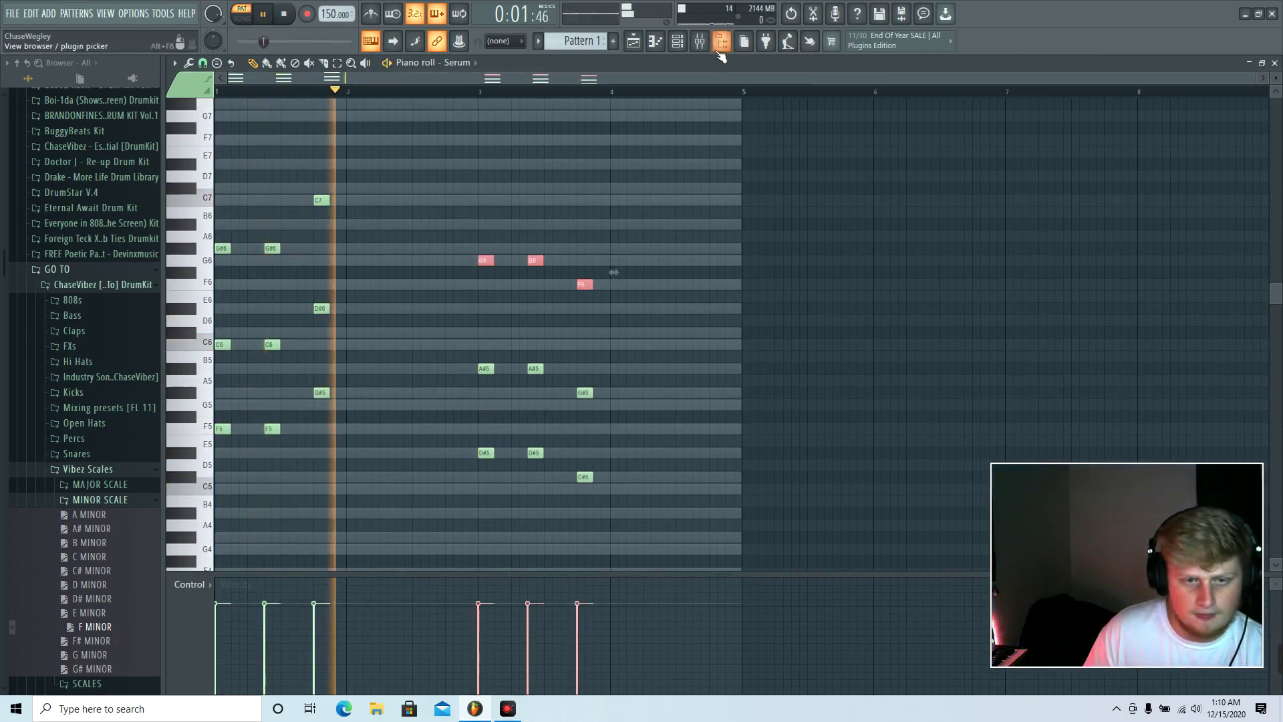
Step: Audition other plucked presets in Serum, including PL Nice Plugger [FN] and PL Spacey [AF], while the chords play
left_click(679, 45)
left_click(386, 250)
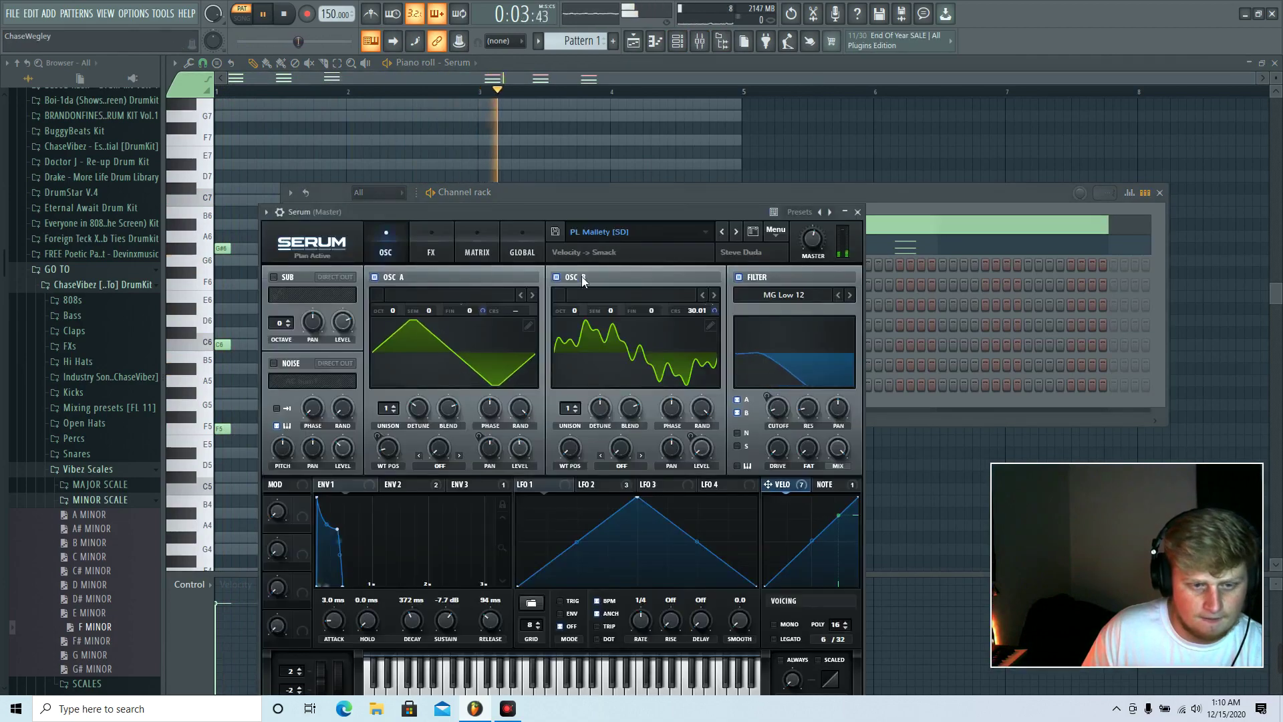
left_click(736, 232)
left_click(736, 231)
left_click(736, 231)
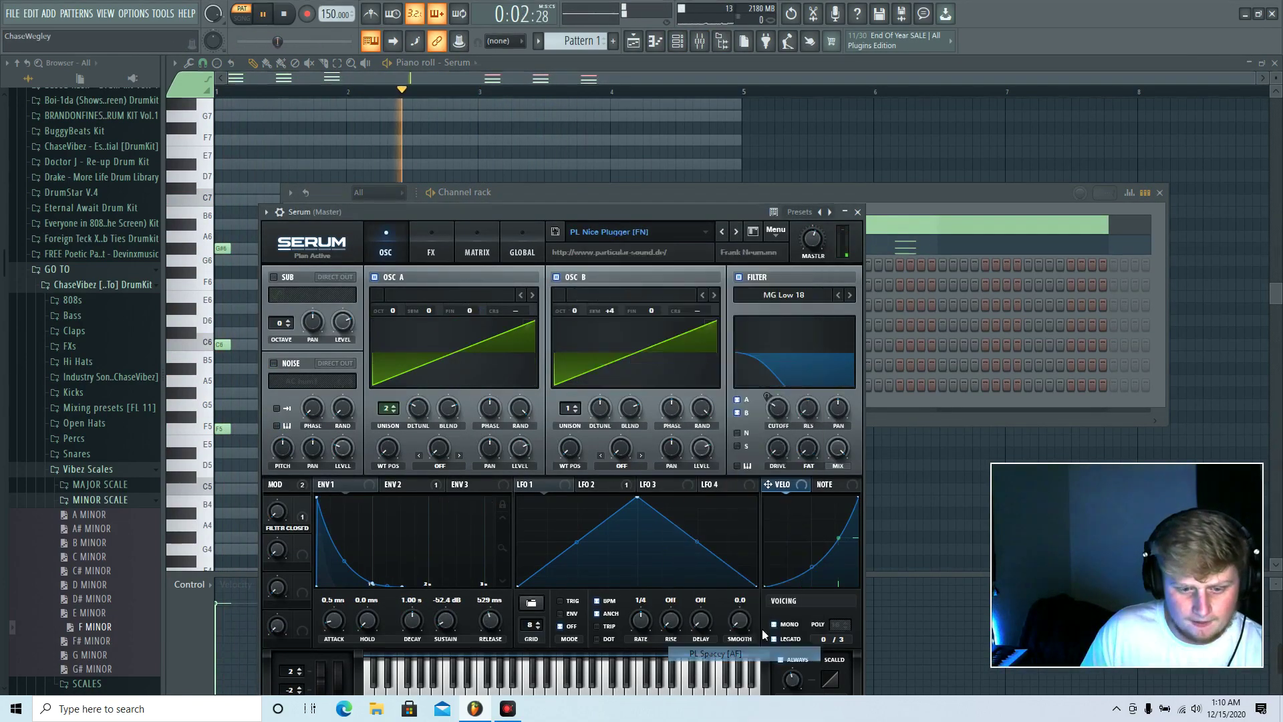
left_click(736, 233)
left_click(759, 218)
scroll(425, 335, "down", 1)
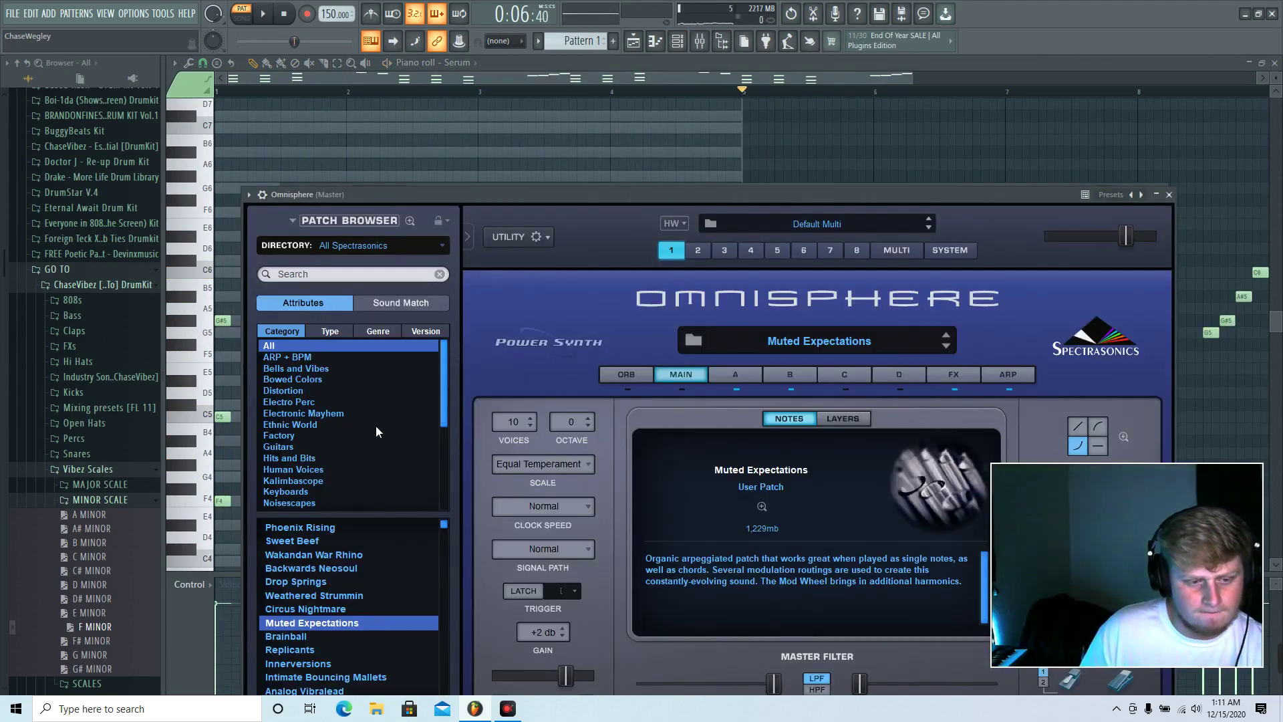
left_click(357, 622)
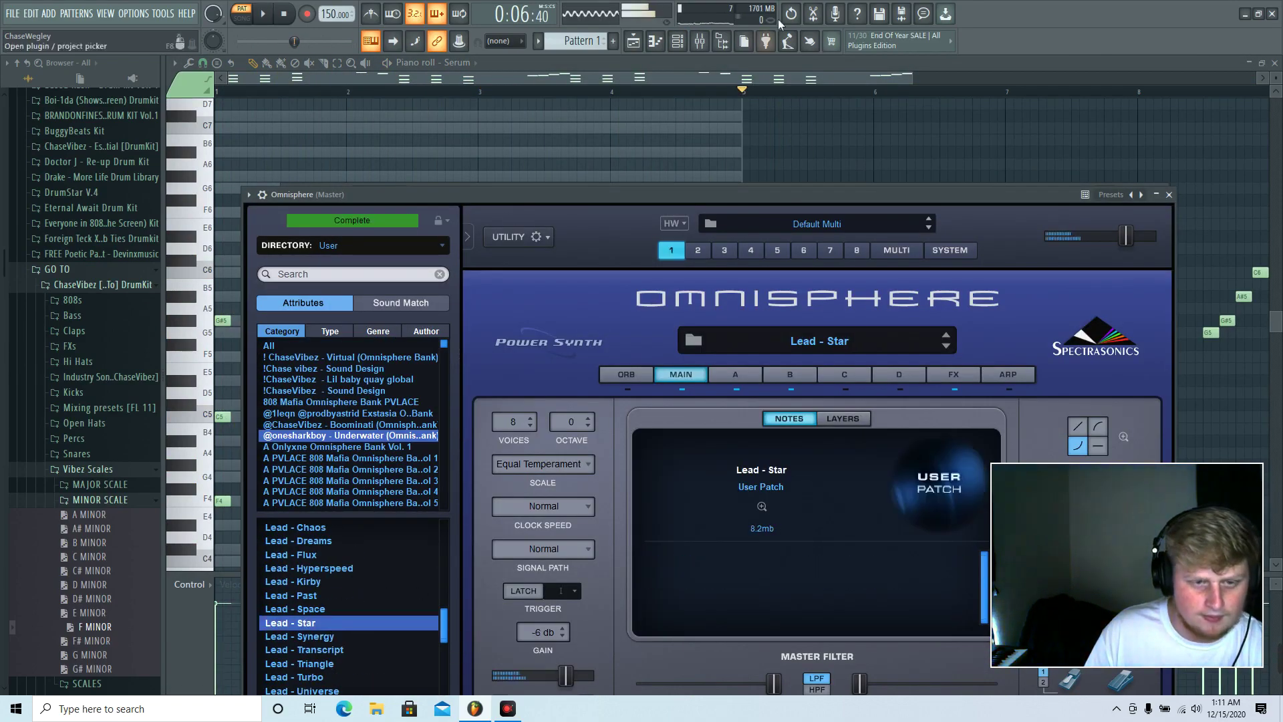
Step: Start the Omnisphere melody in bar 1 of its piano roll with a G#5 note and a lengthened C6 note
left_click(687, 45)
right_click(395, 257)
left_click(401, 270)
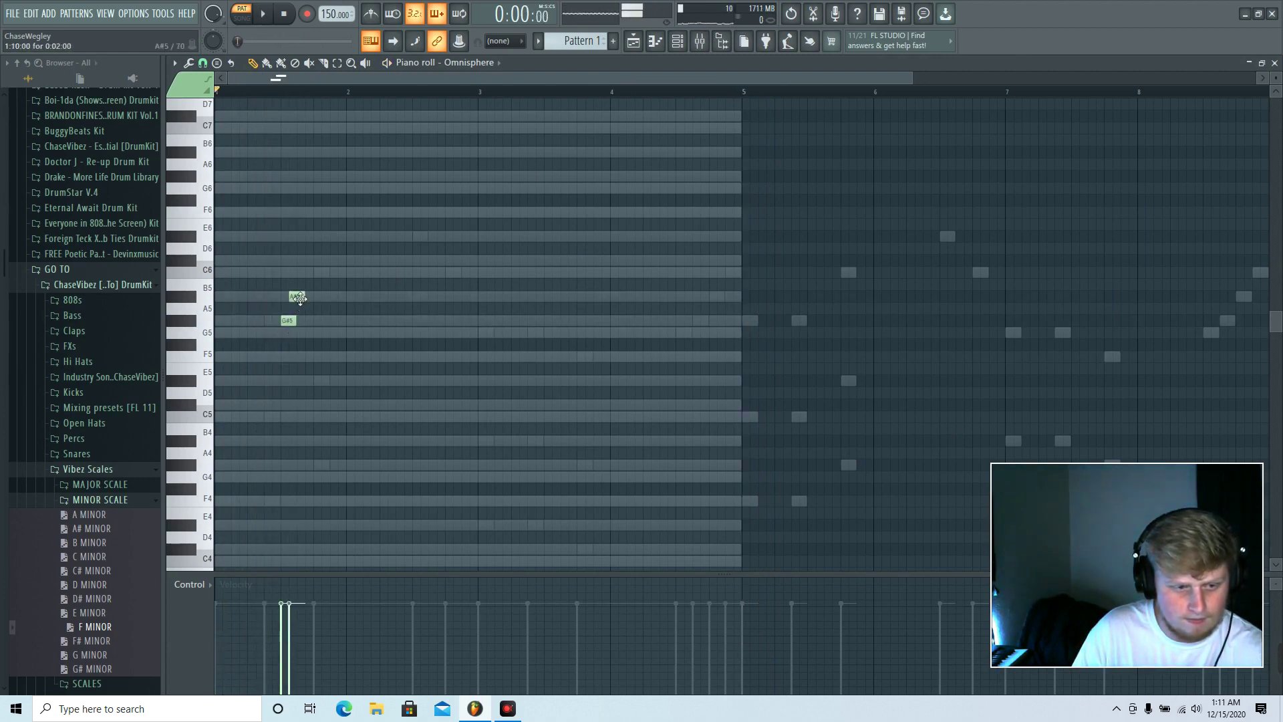
key("space")
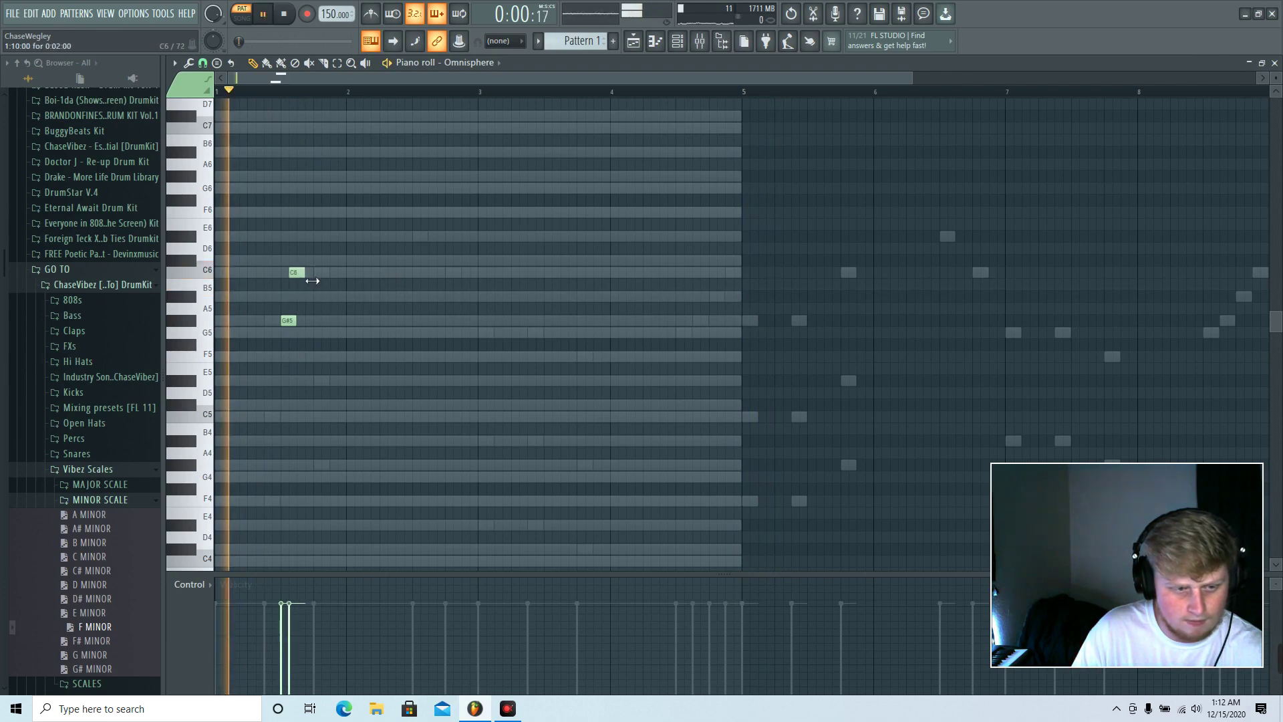
left_click_drag(305, 274, 347, 280)
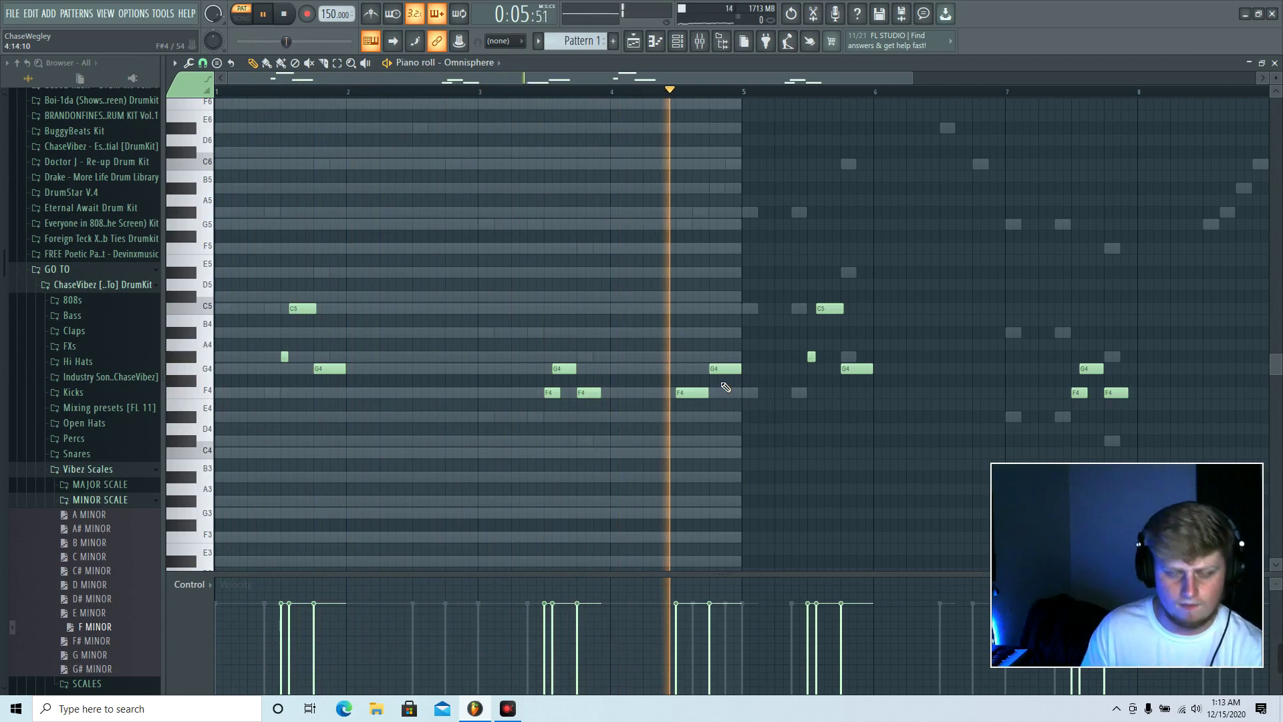
Step: Delete the last F4 and G4 notes in bar 4 of the Omnisphere melody and add a closing G4, G#4, C5 run in bar 8
right_click(701, 392)
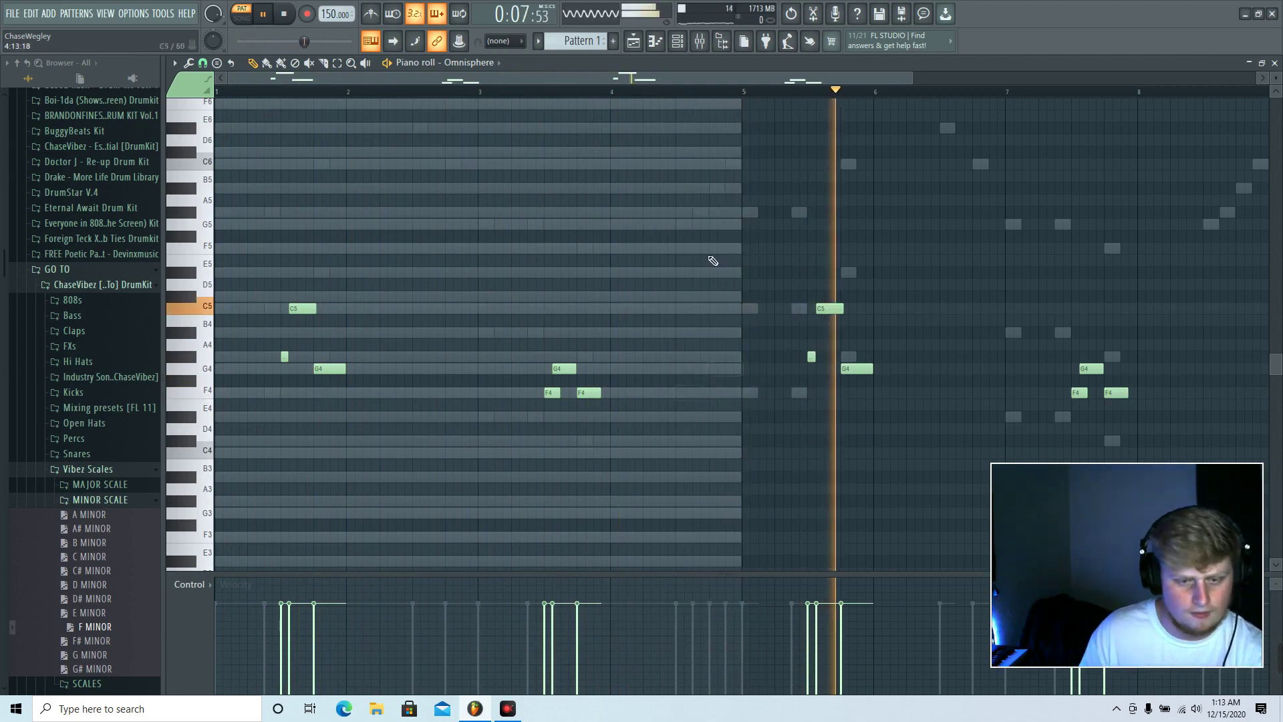
scroll(717, 103, "down", 2)
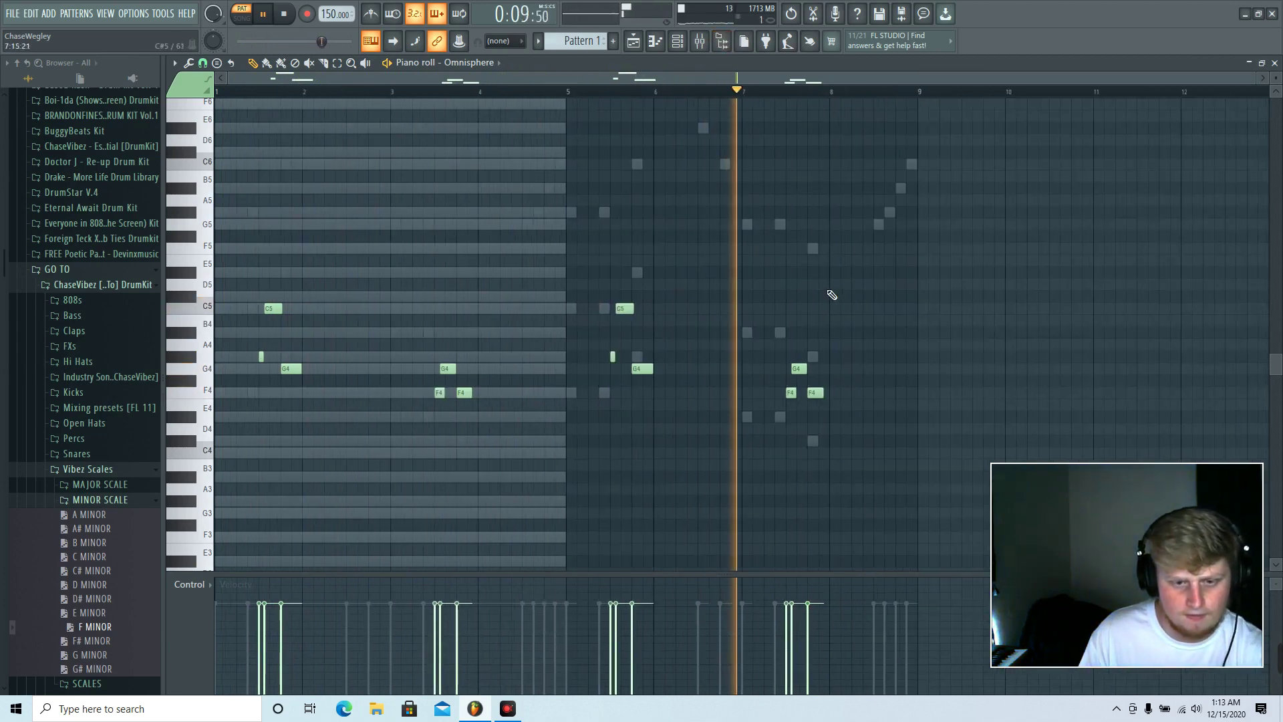
scroll(853, 106, "up", 2)
left_click(893, 224)
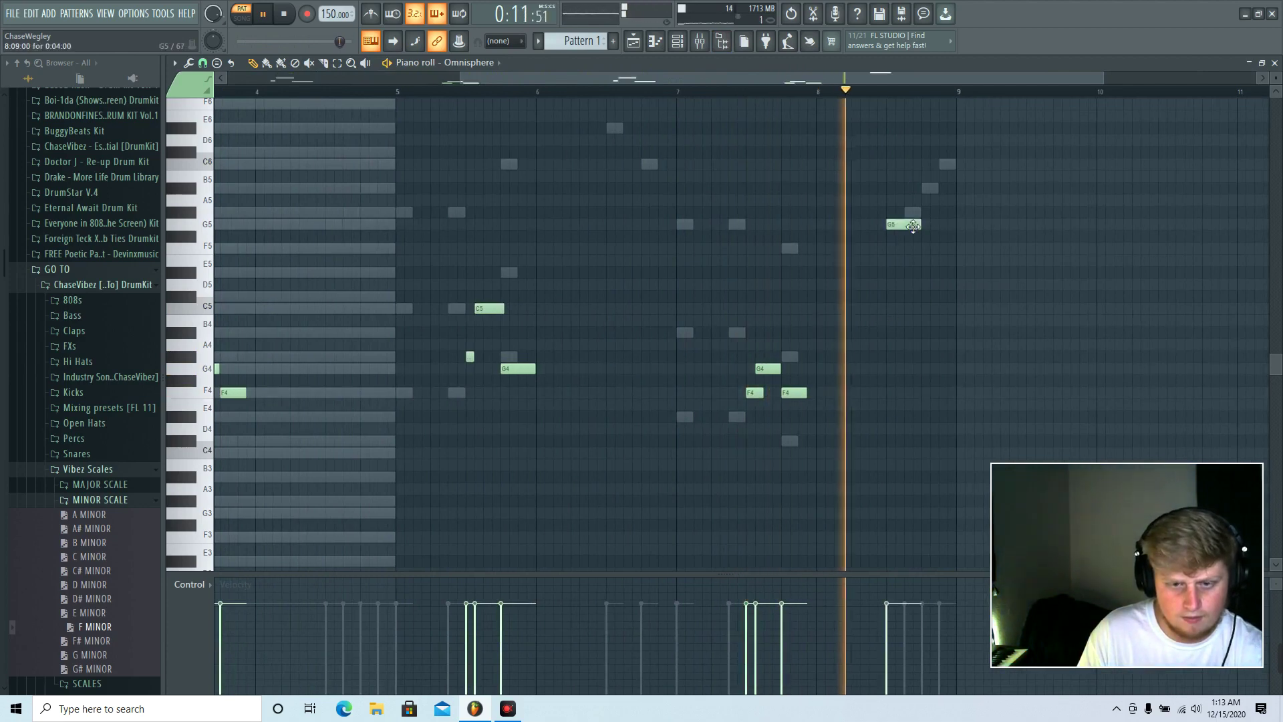
left_click(911, 212)
key("space")
key("space")
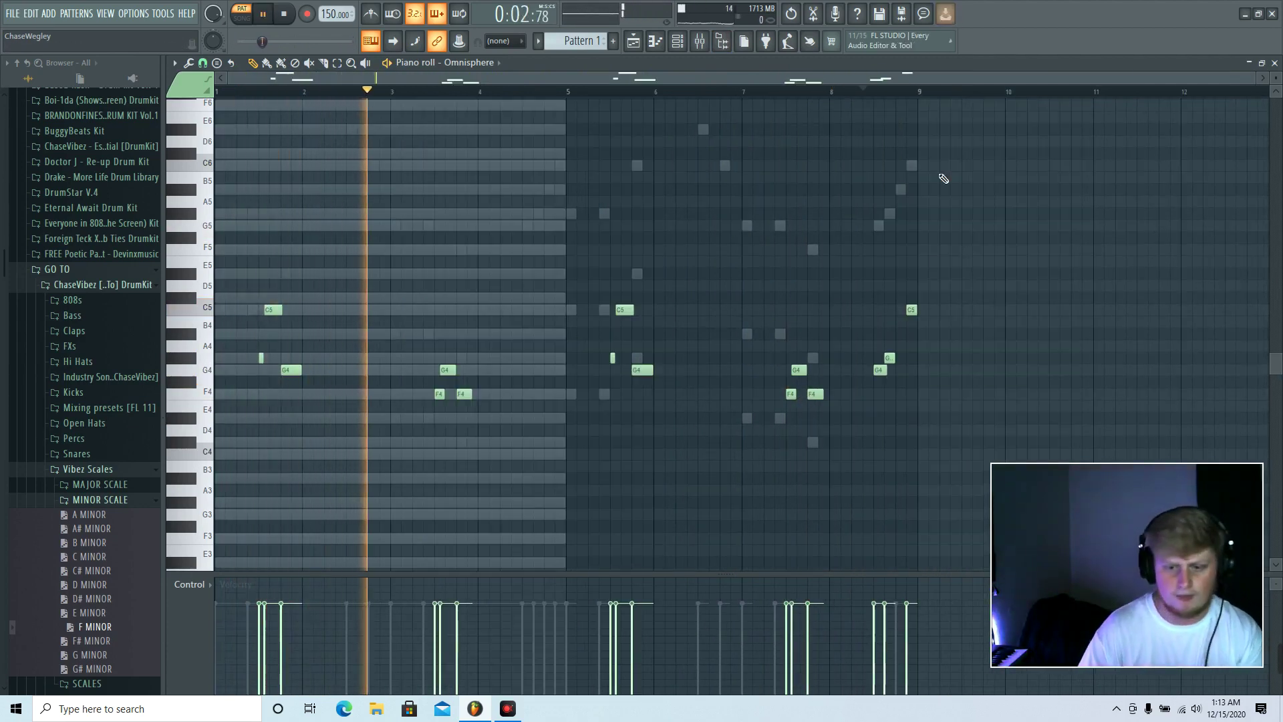
Step: Stop playback and route the Omnisphere channel to mixer track 2
left_click(677, 40)
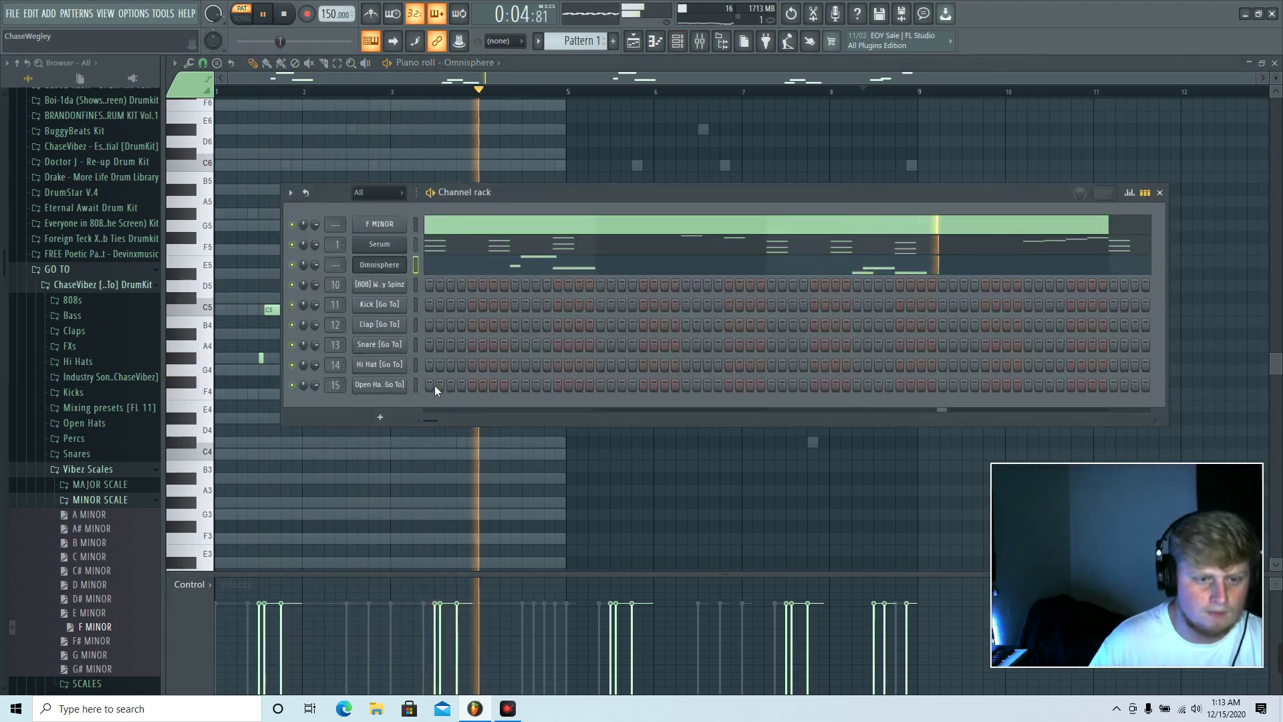
key("ctrl+space")
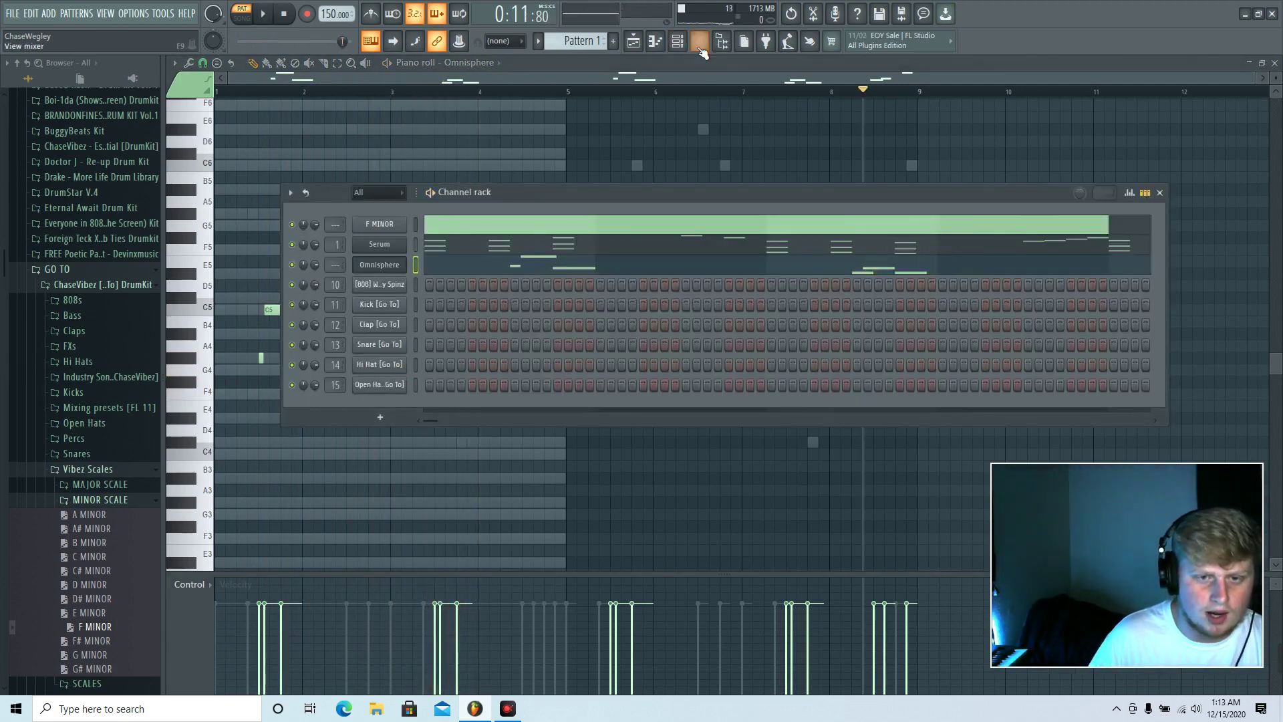
left_click(701, 48)
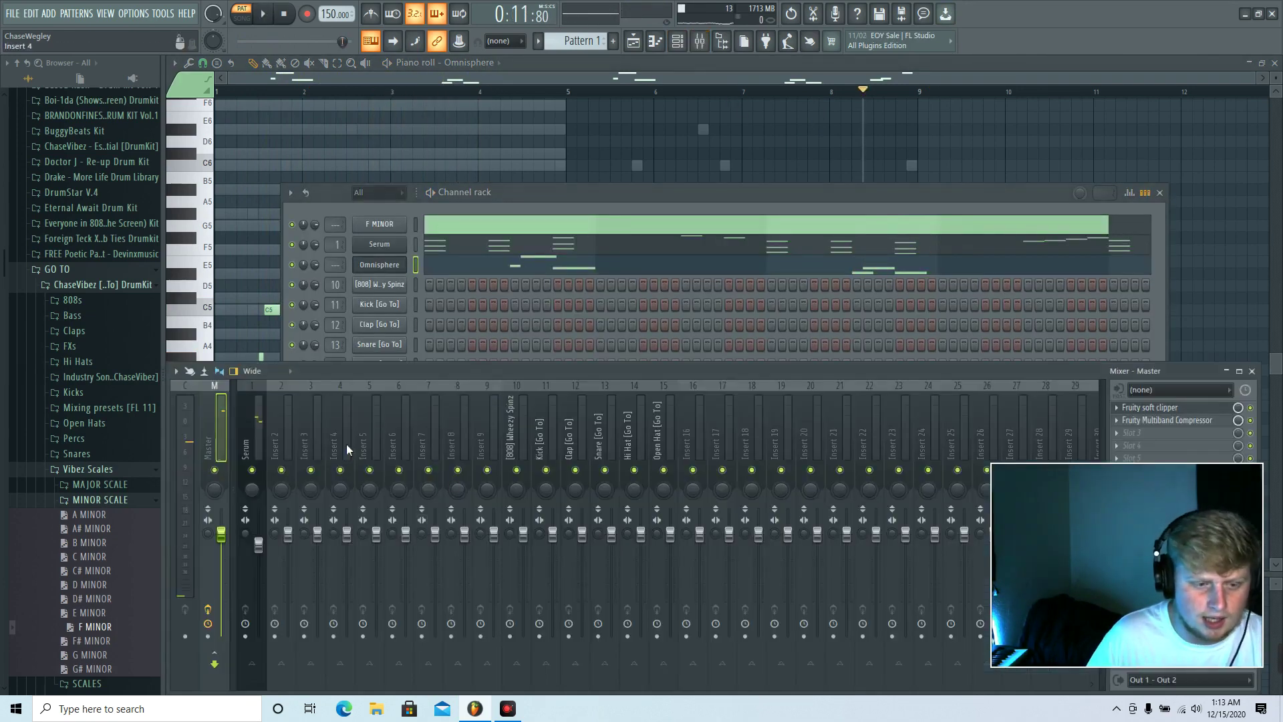
right_click(311, 444)
right_click(294, 443)
mouse_move(403, 456)
left_click(444, 457)
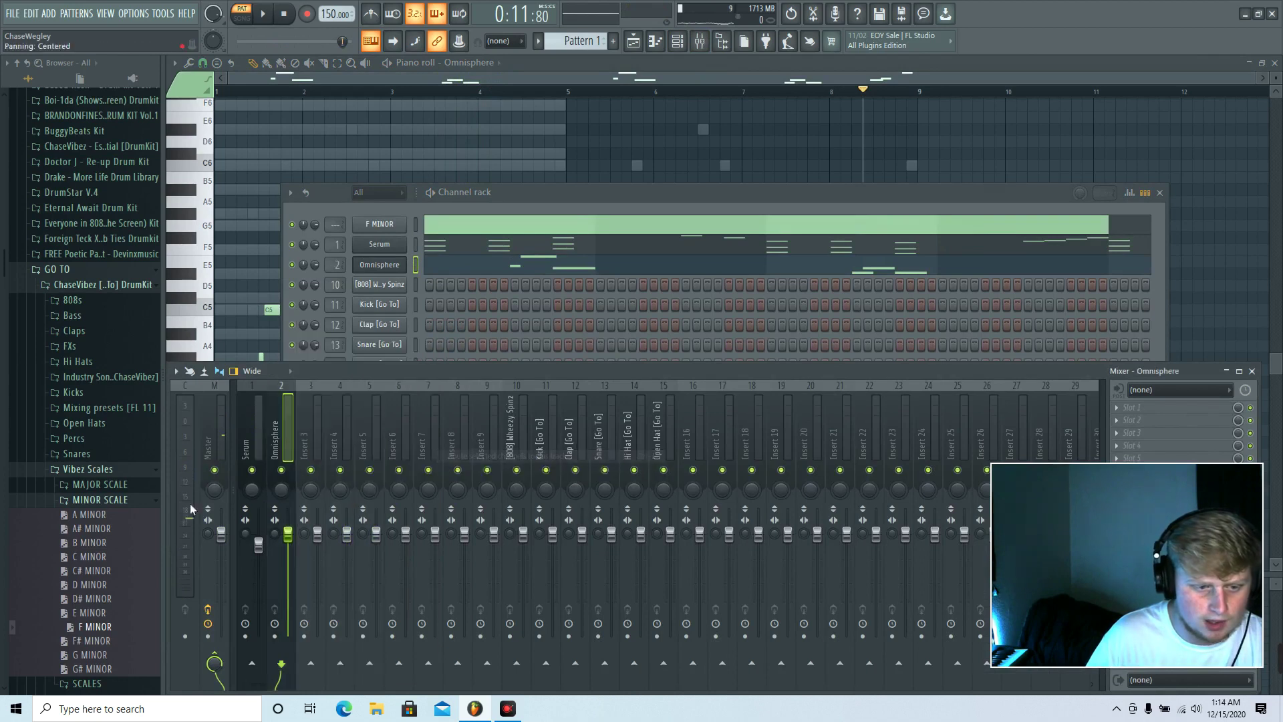
Step: Load MIDI pattern 8 from the BuggyVibez hi-hat MIDI kit in ChaseVibez Kits onto the Hi Hat [Go To] channel
scroll(109, 484, "up", 7)
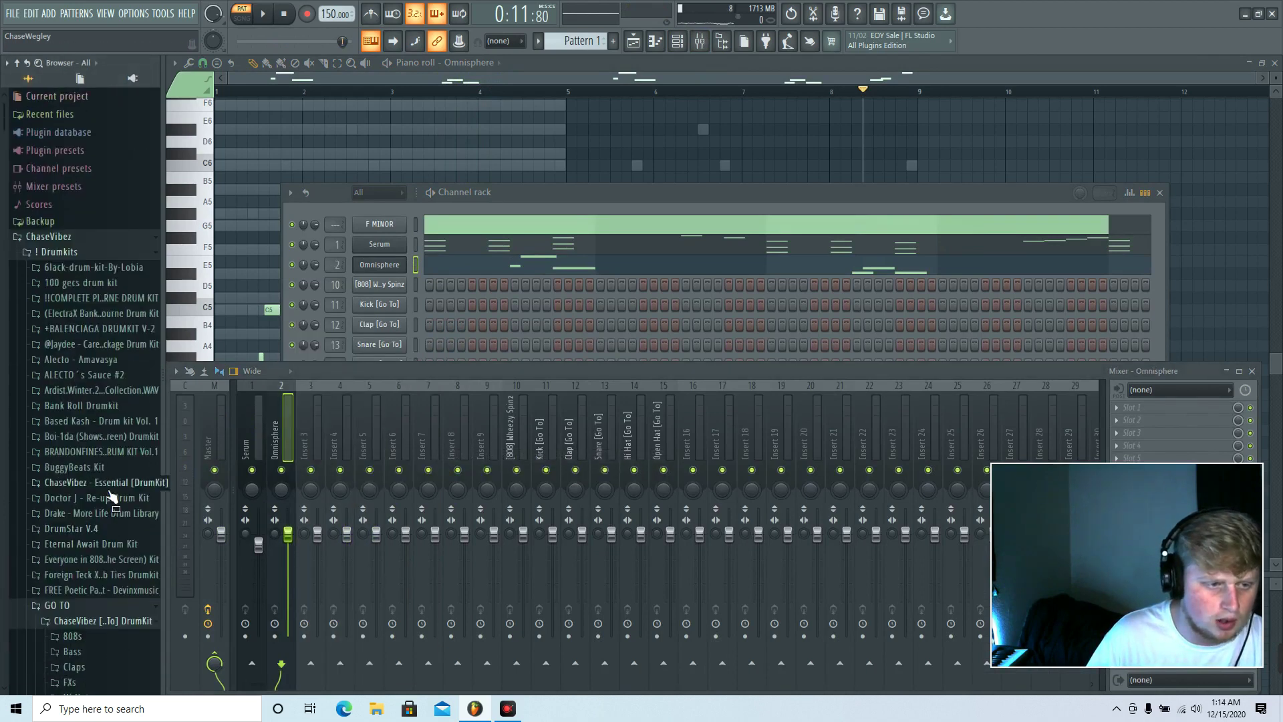
left_click(104, 254)
left_click(102, 328)
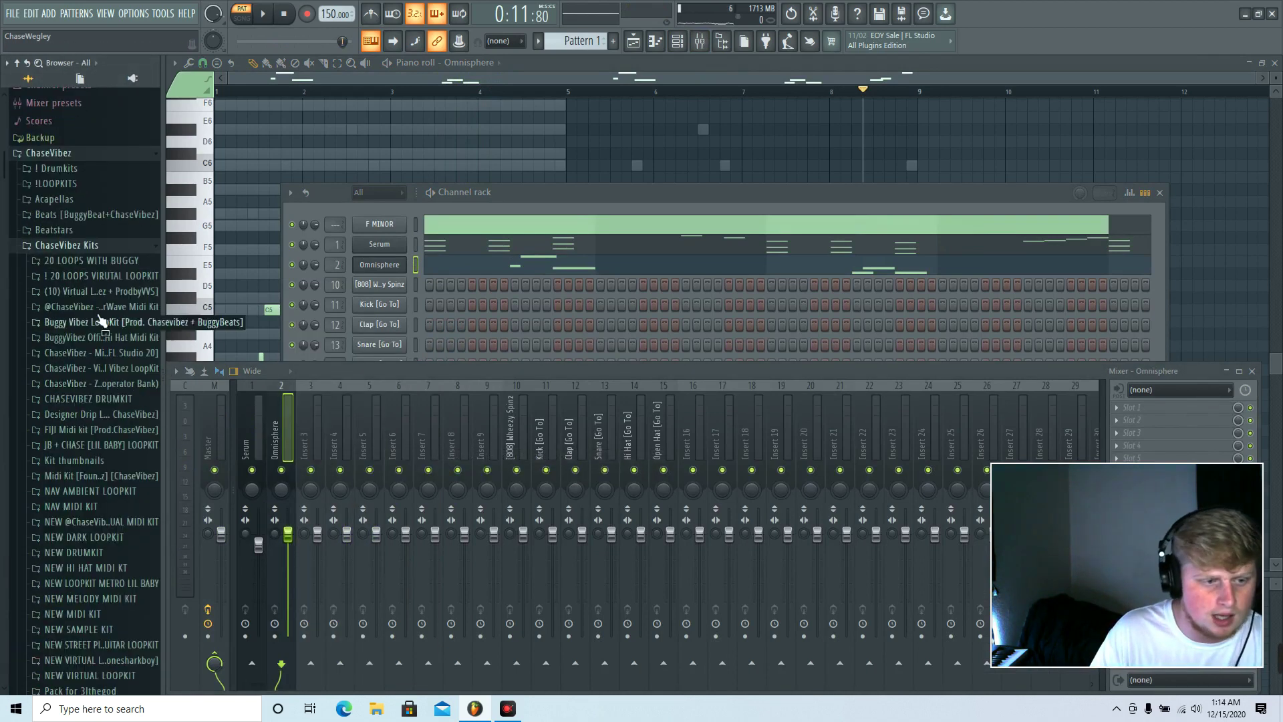
left_click(125, 324)
scroll(127, 294, "down", 1)
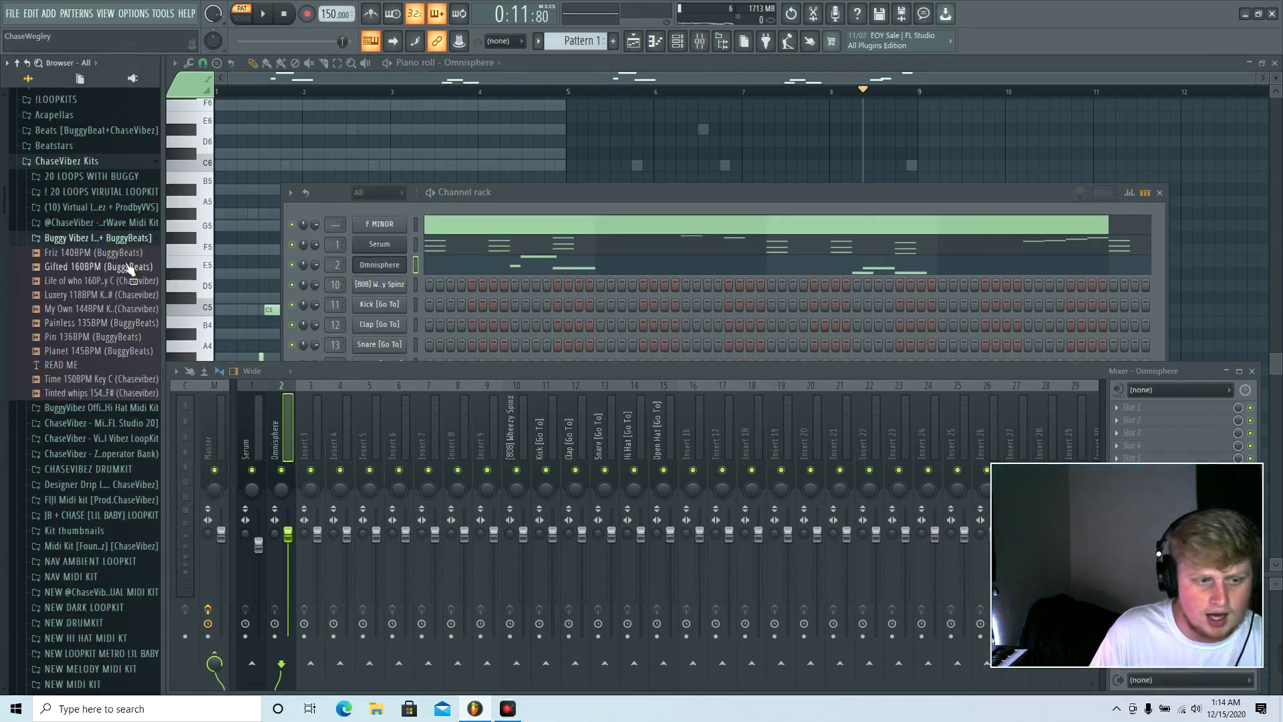
left_click(130, 238)
left_click(120, 258)
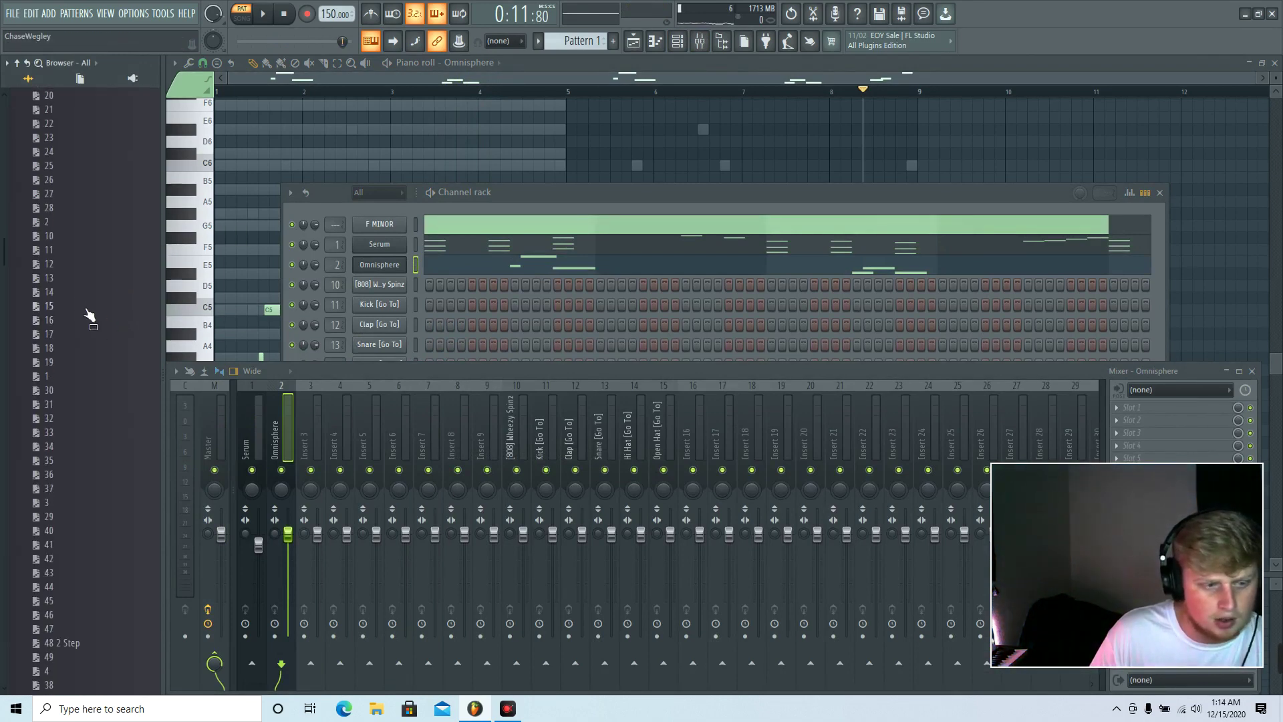
scroll(98, 308, "down", 1)
scroll(98, 309, "up", 2)
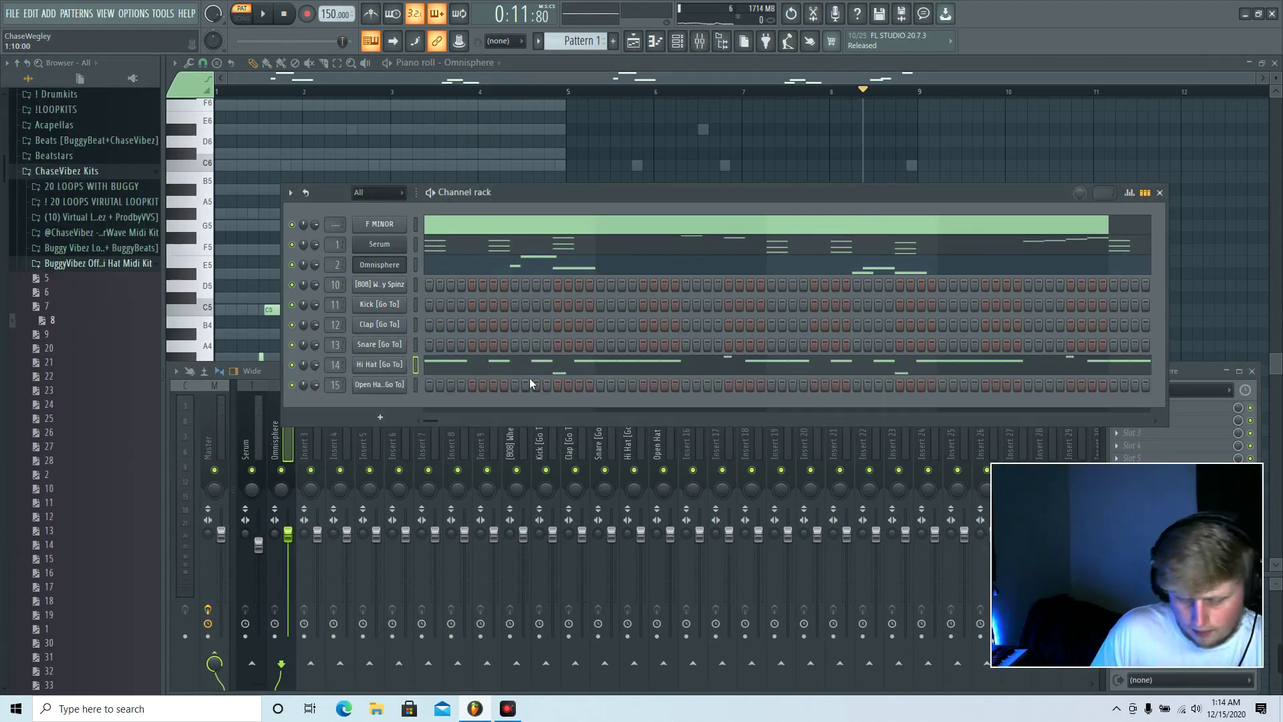
Step: Place snare hits on steps 9, 15, 25, 41, 47, 51 and 57 of the Snare [Go To] channel
left_click(523, 363)
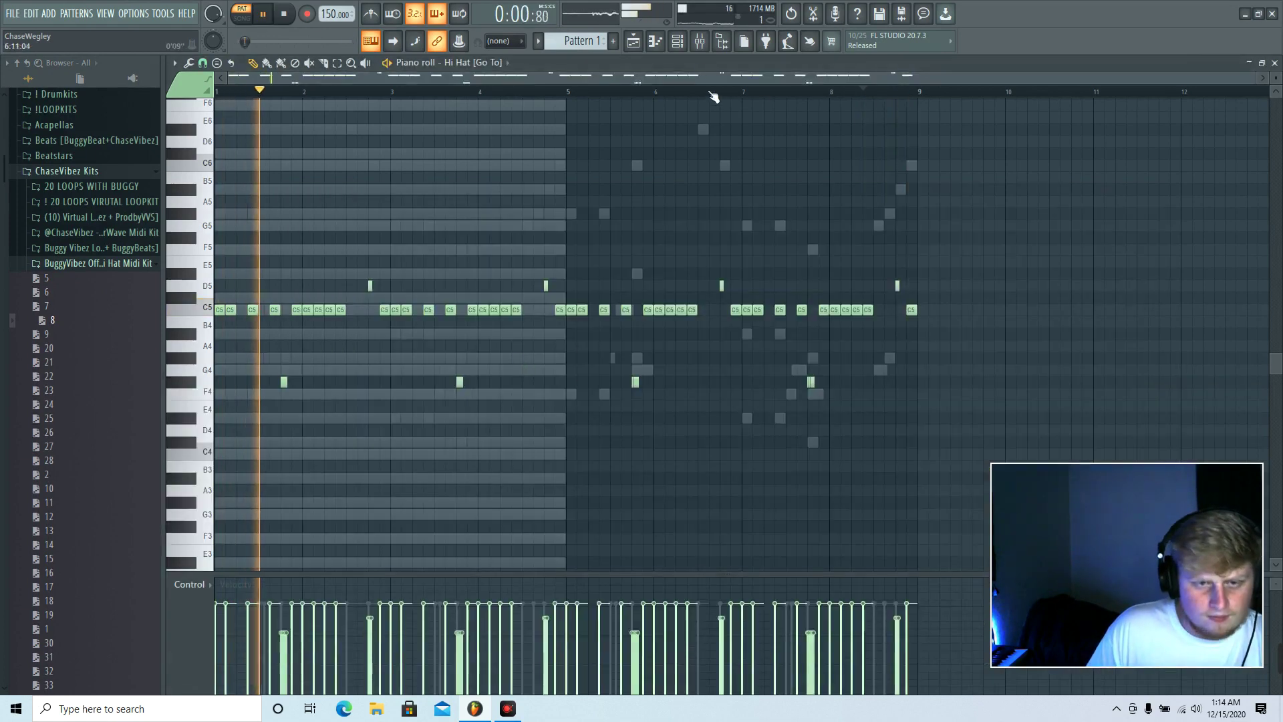
left_click(677, 41)
key("space")
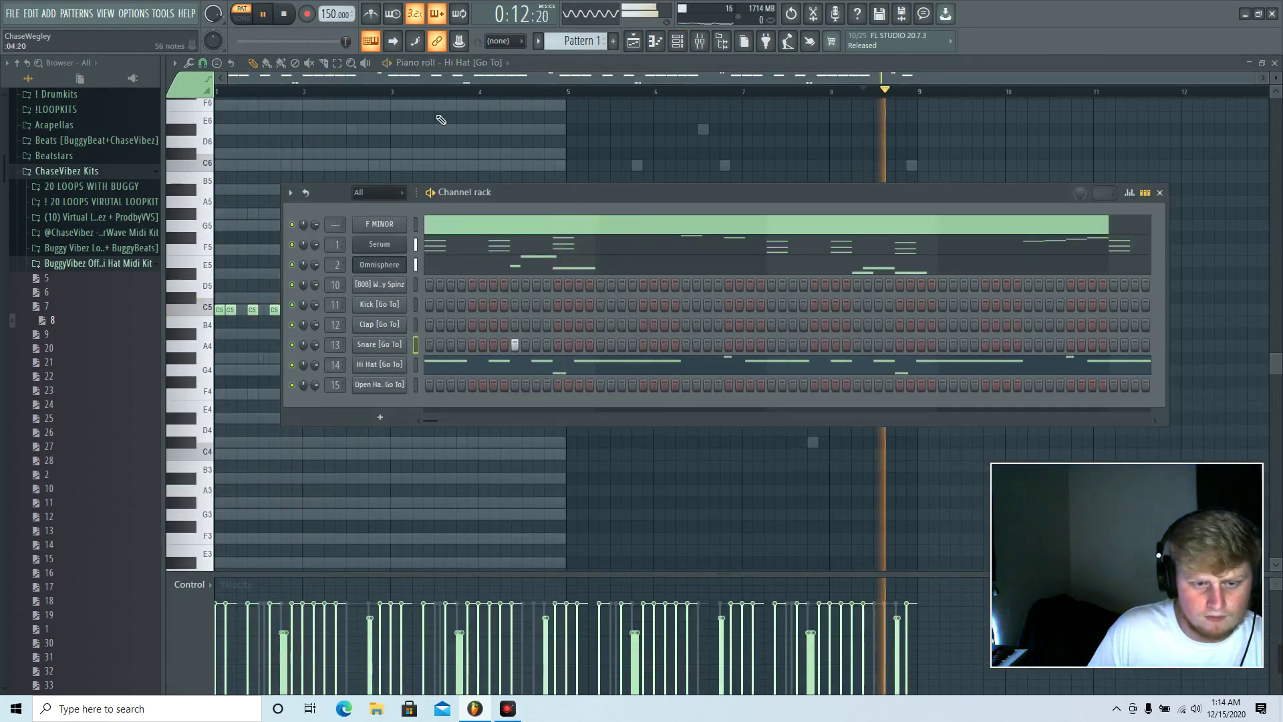
left_click(579, 344)
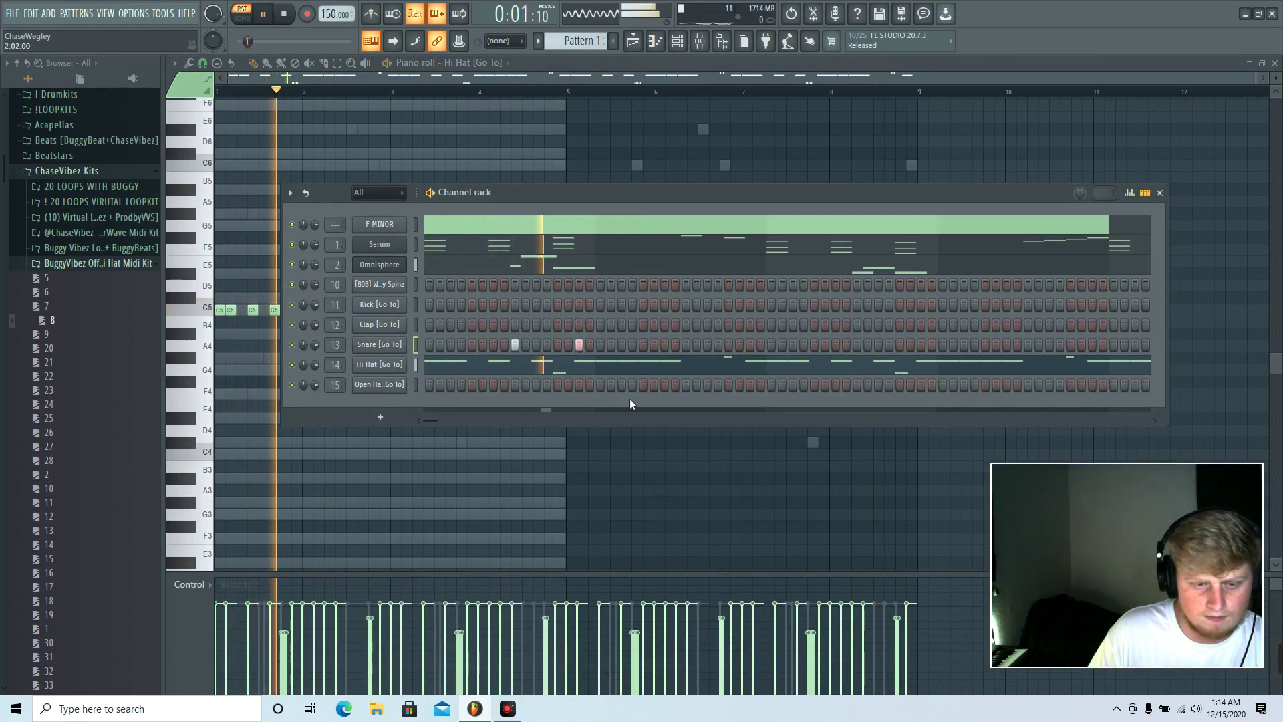
left_click(686, 344)
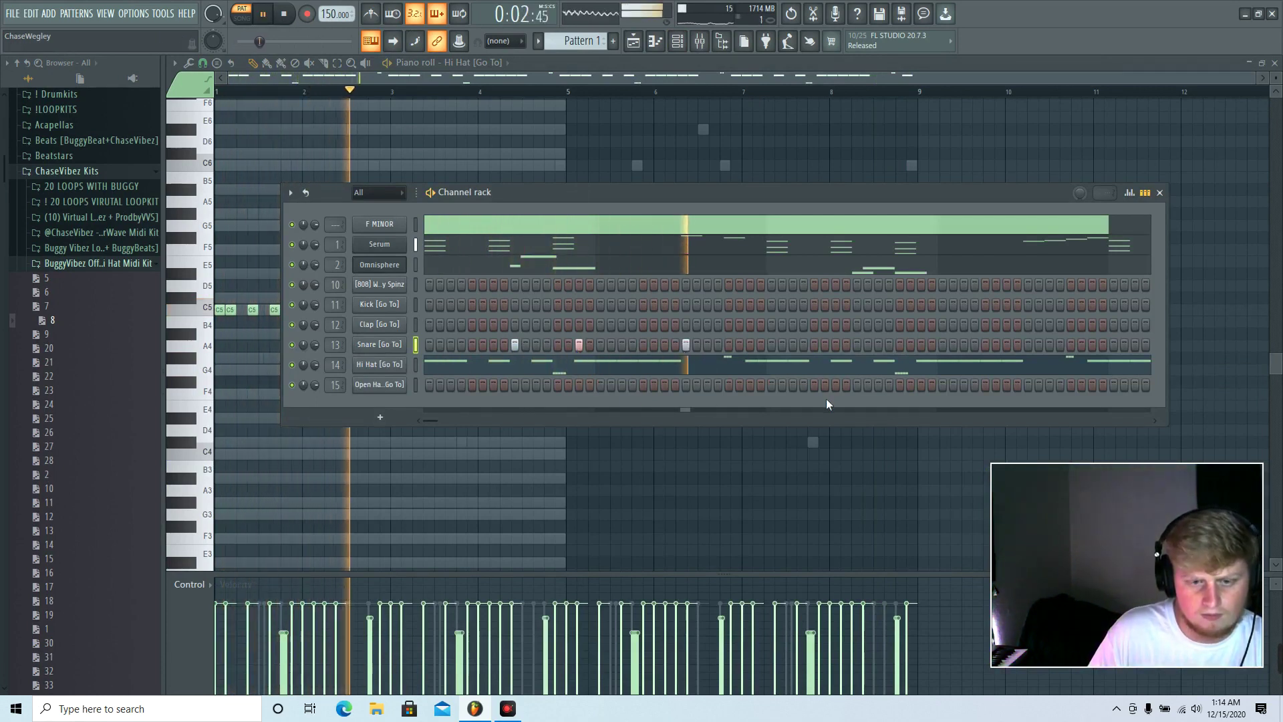
left_click(857, 344)
left_click(920, 345)
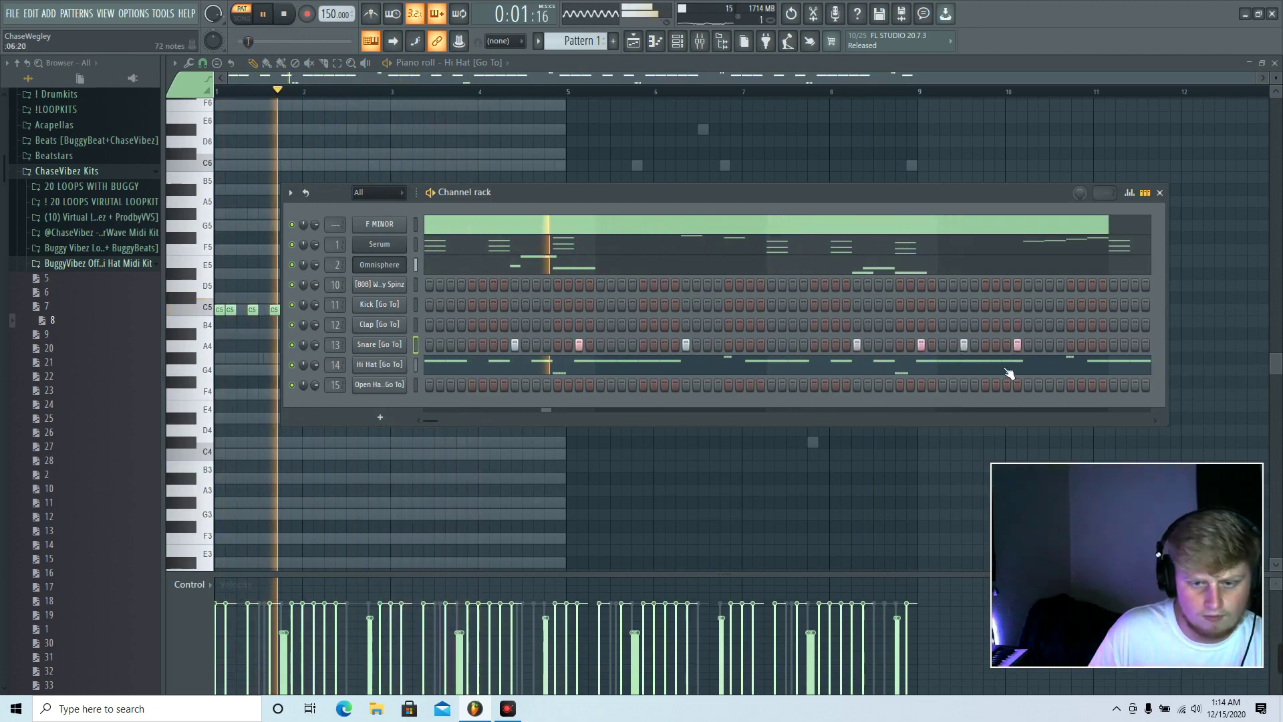
left_click(1027, 344)
Step: Delete the C5 hi-hat note at the start of bar 2 in the Hi Hat [Go To] piano roll
key("F6")
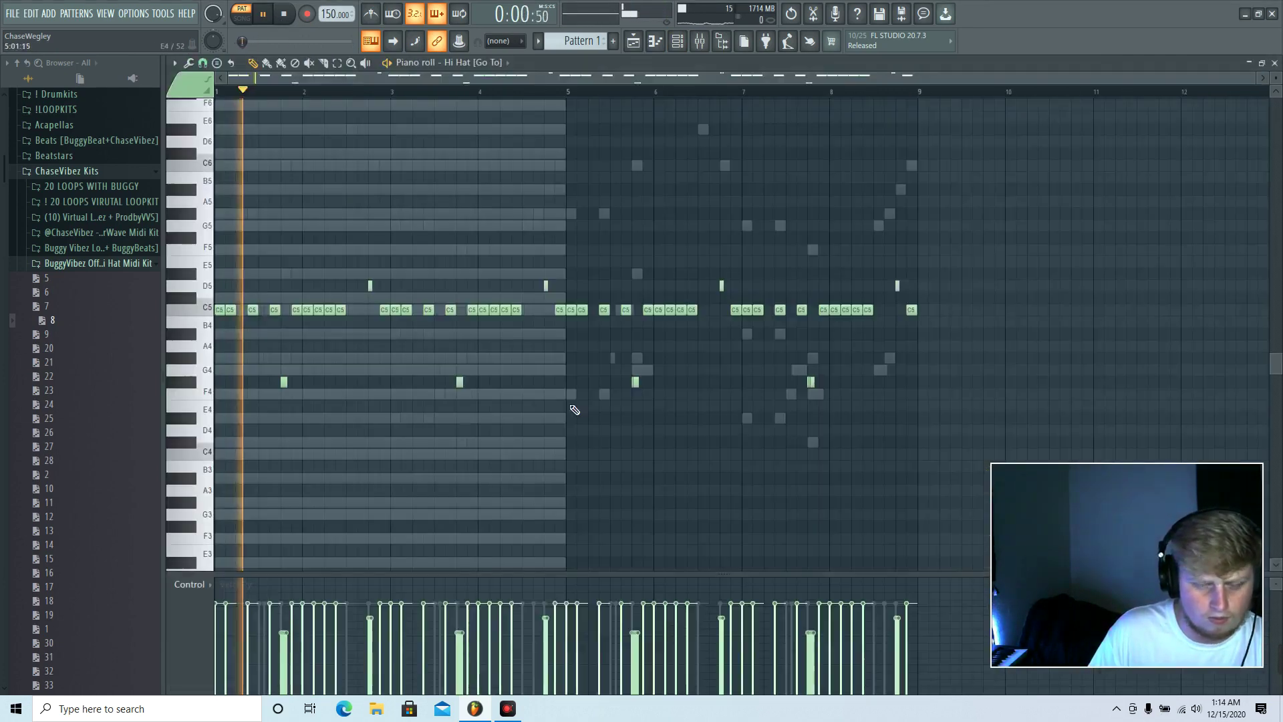
right_click(327, 311)
key("space")
key("space")
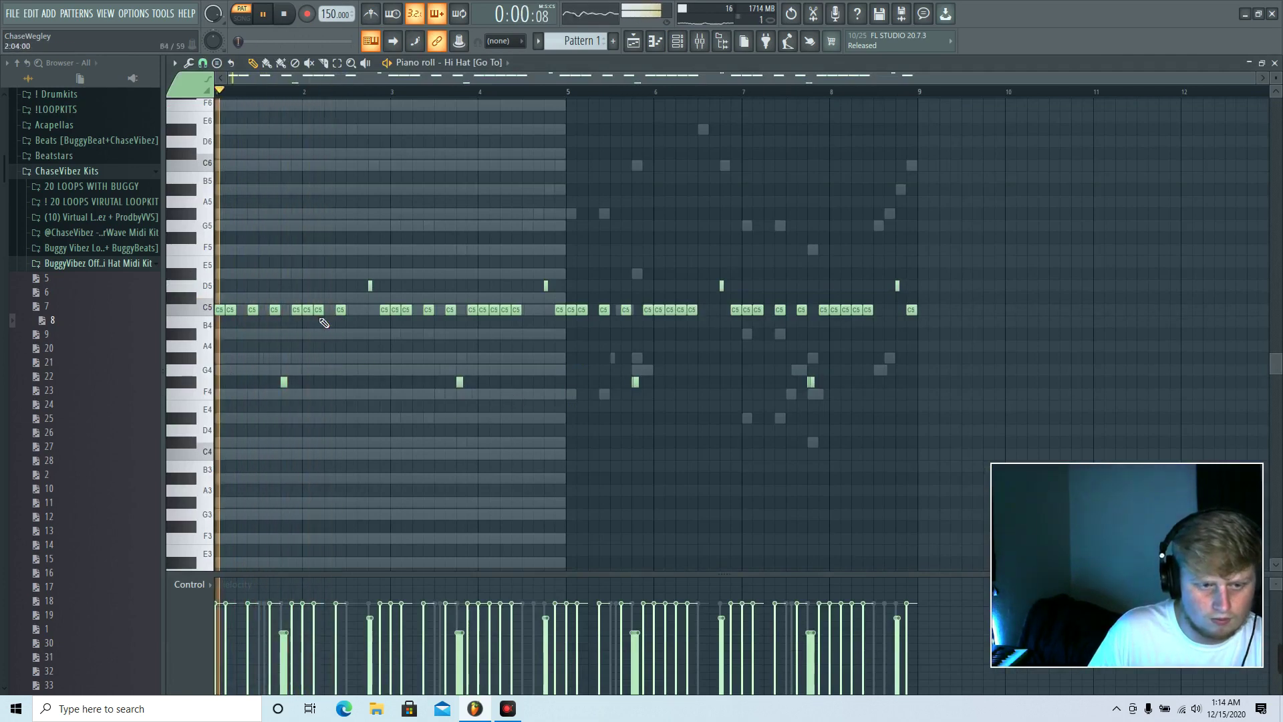
mouse_move(320, 311)
left_mouse_down()
mouse_move(330, 311)
mouse_move(319, 313)
left_mouse_up()
key("space")
key("space")
right_click(351, 353)
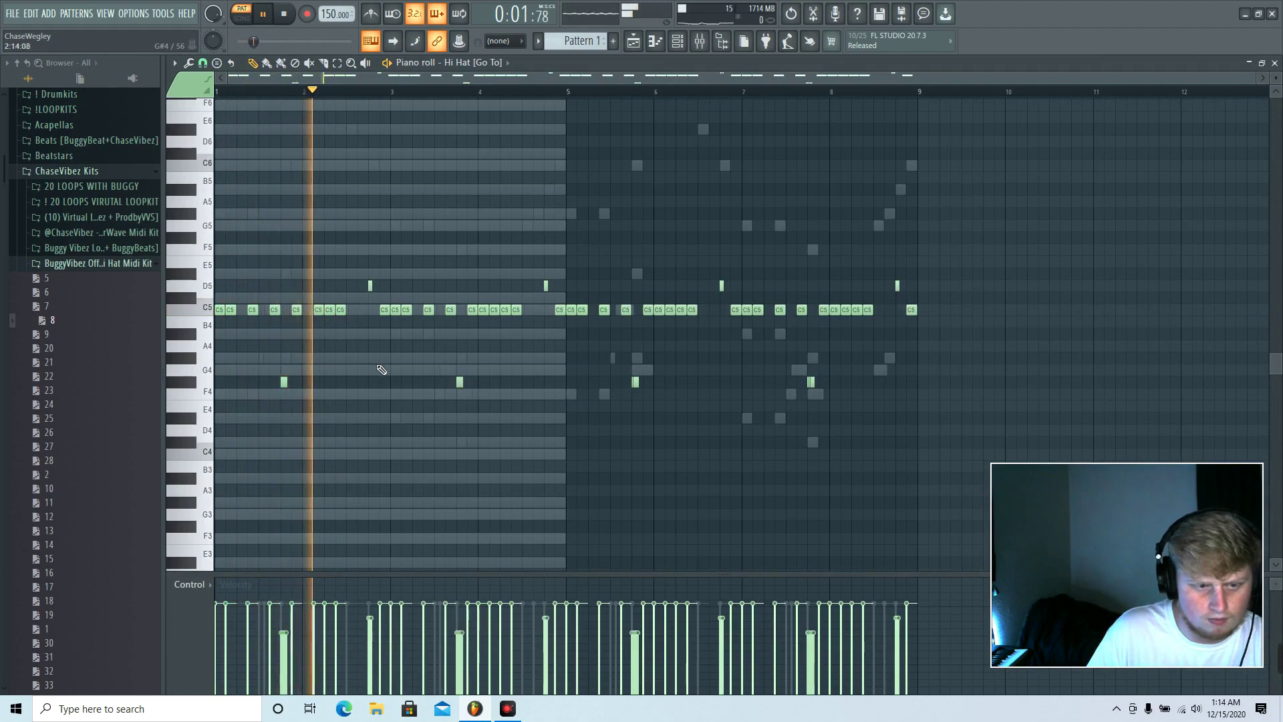
Step: Apply the arpeggiator with its default settings to the second C5 hi-hat in bar 2 and replace the following C5 with a shorter note
left_click(327, 310, "ctrl")
key("alt+a")
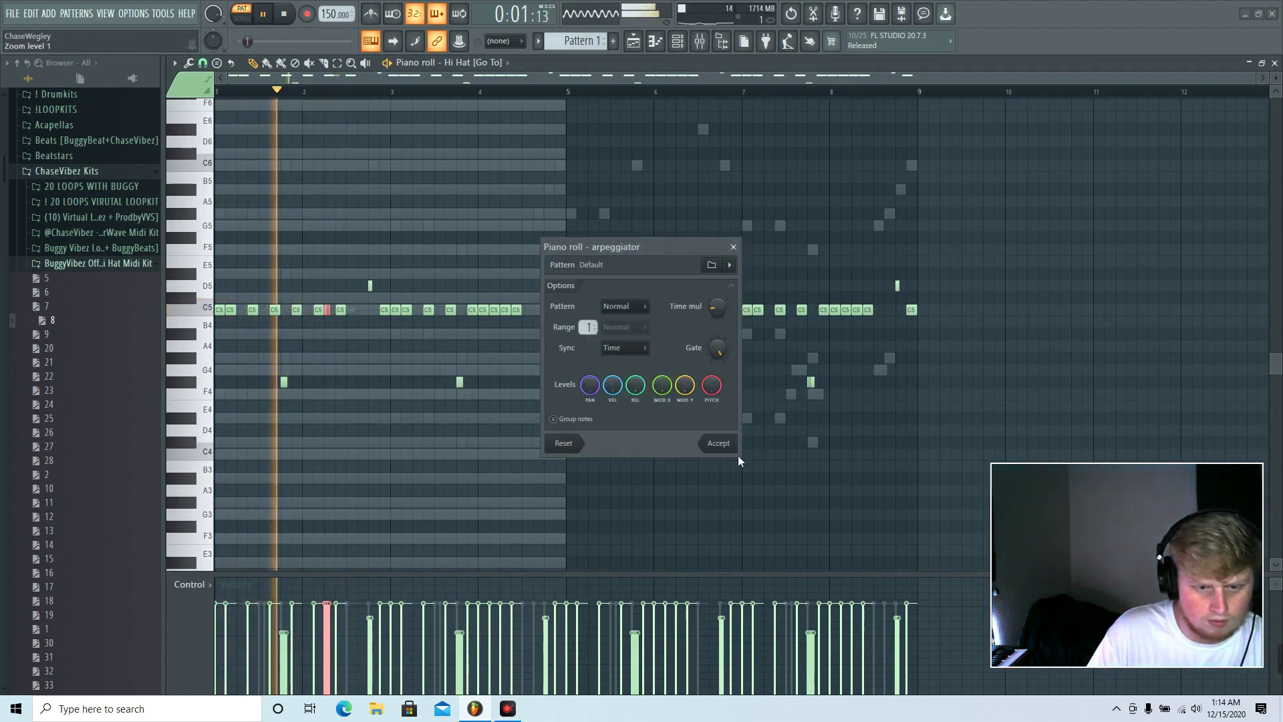
left_click(717, 443)
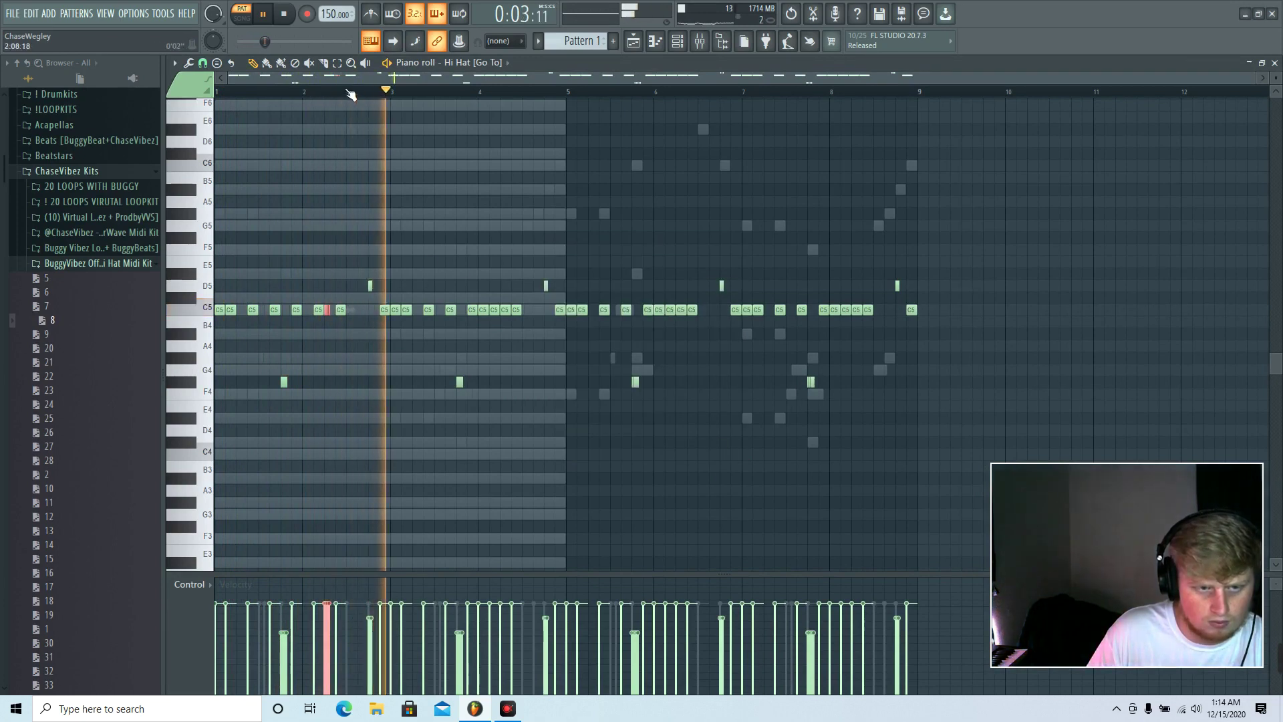
scroll(349, 92, "up", 3)
right_click(312, 310)
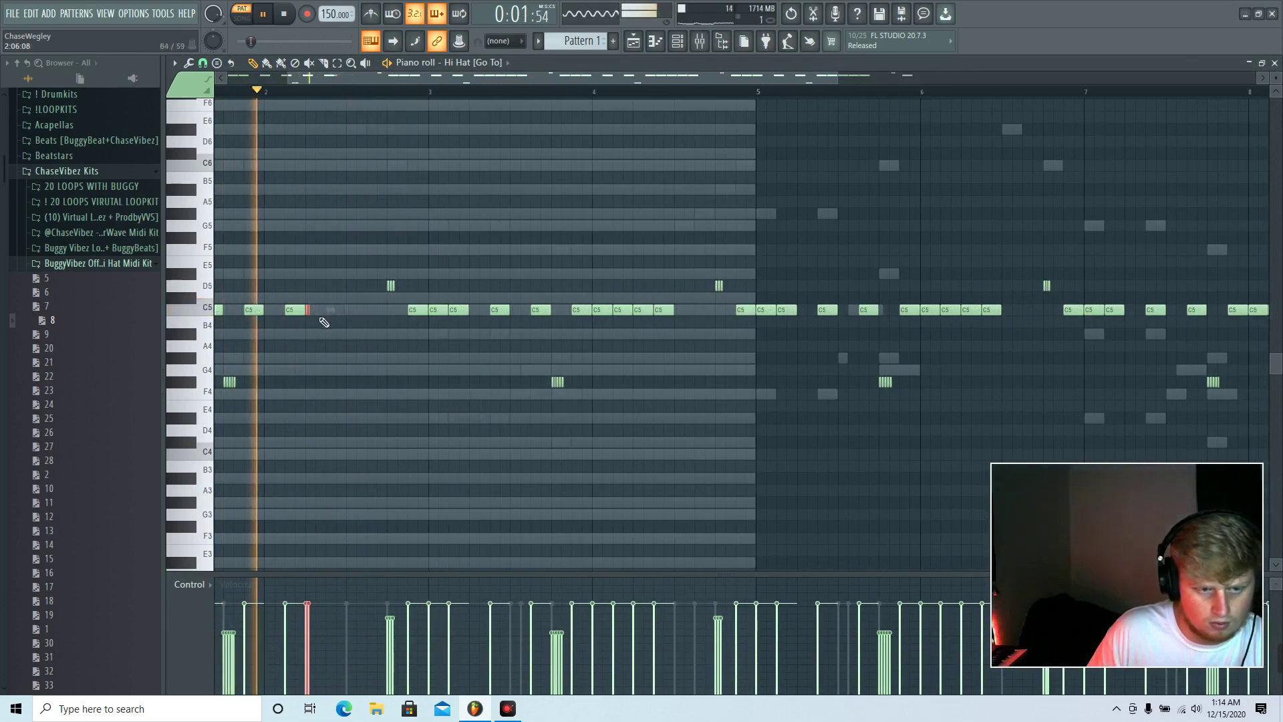
left_click(327, 311)
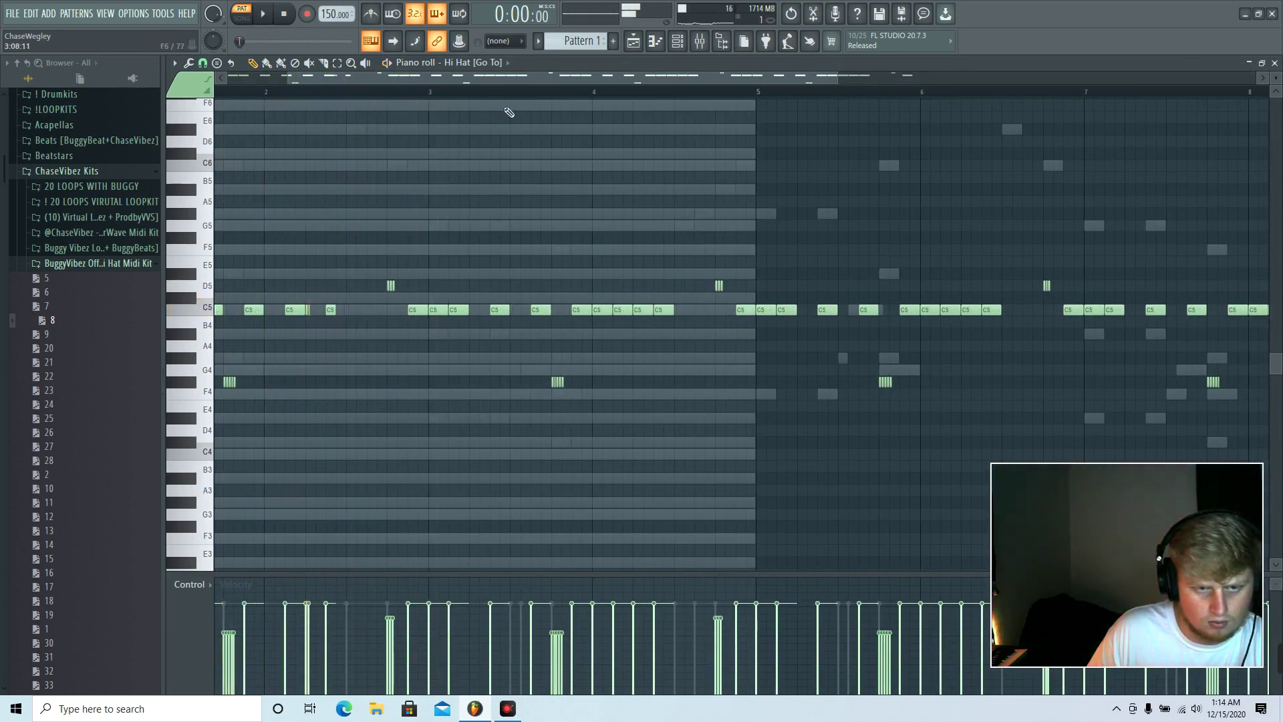
Step: Delete the hi-hat notes from bar 3 onward and duplicate the edited first two bars into bars 3 and 4
scroll(508, 110, "down", 2)
scroll(516, 94, "down", 2)
scroll(653, 267, "up", 1)
left_click_drag(979, 399, 397, 97)
key("Delete")
key("ctrl+b")
left_click_drag(553, 441, 212, 160)
key("ctrl+b")
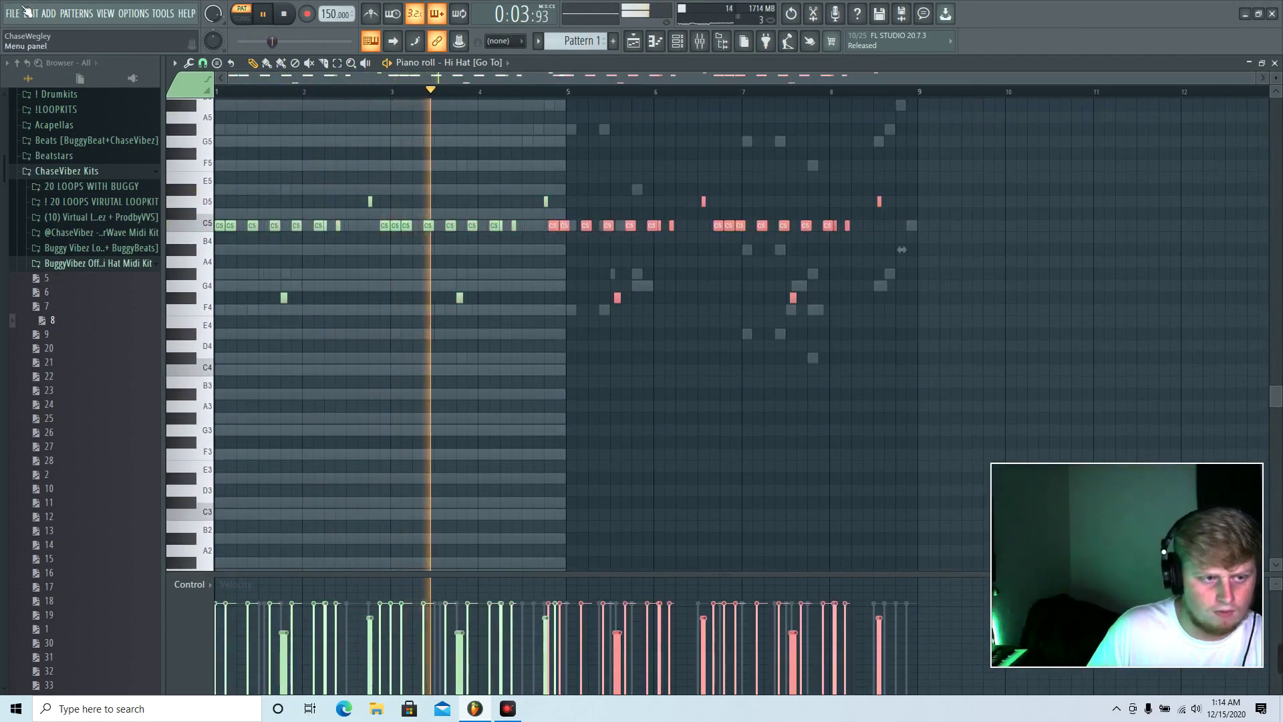
key("ctrl+z")
Step: Duplicate the four-bar hi-hat pattern so that it fills bars 5 to 8
left_click_drag(750, 435, 209, 90)
key("ctrl+b")
left_click(747, 416)
right_click(745, 416)
scroll(779, 407, "up", 1)
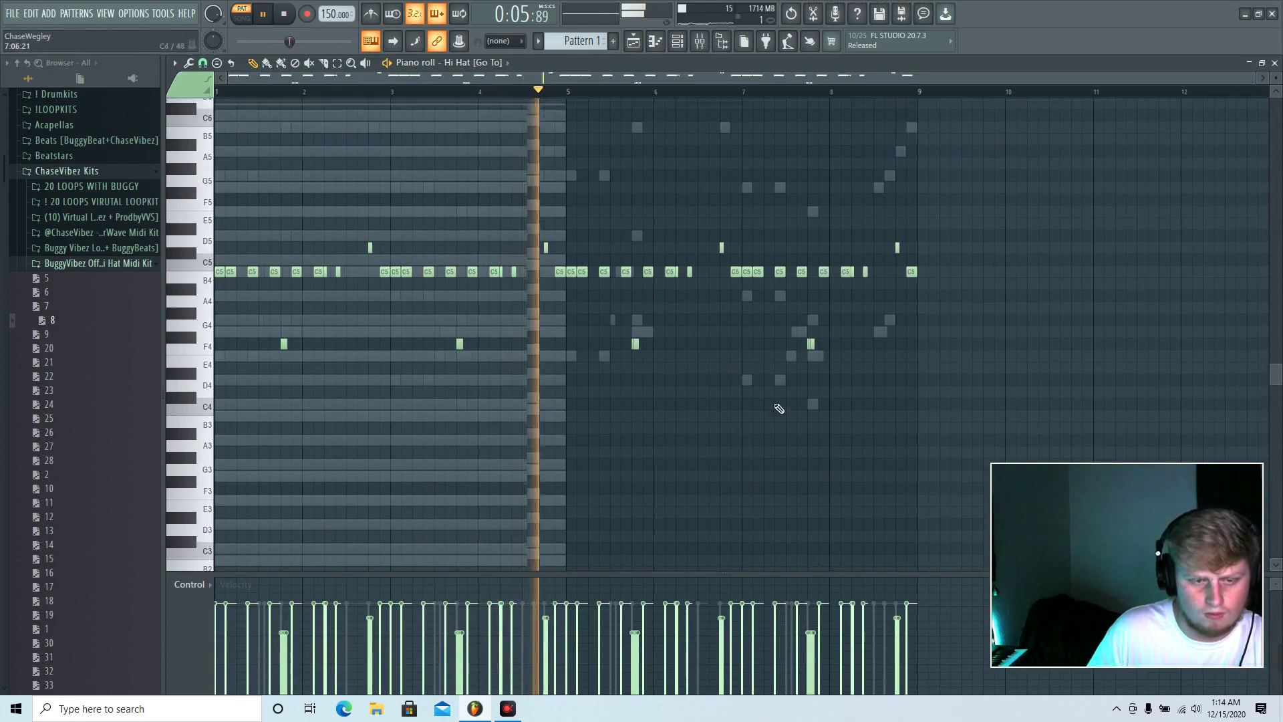
Step: Duplicate the snare hits of bars 1 to 4 into bars 5 to 8 in the Snare [Go To] piano roll
left_click(677, 41)
key("space")
key("space")
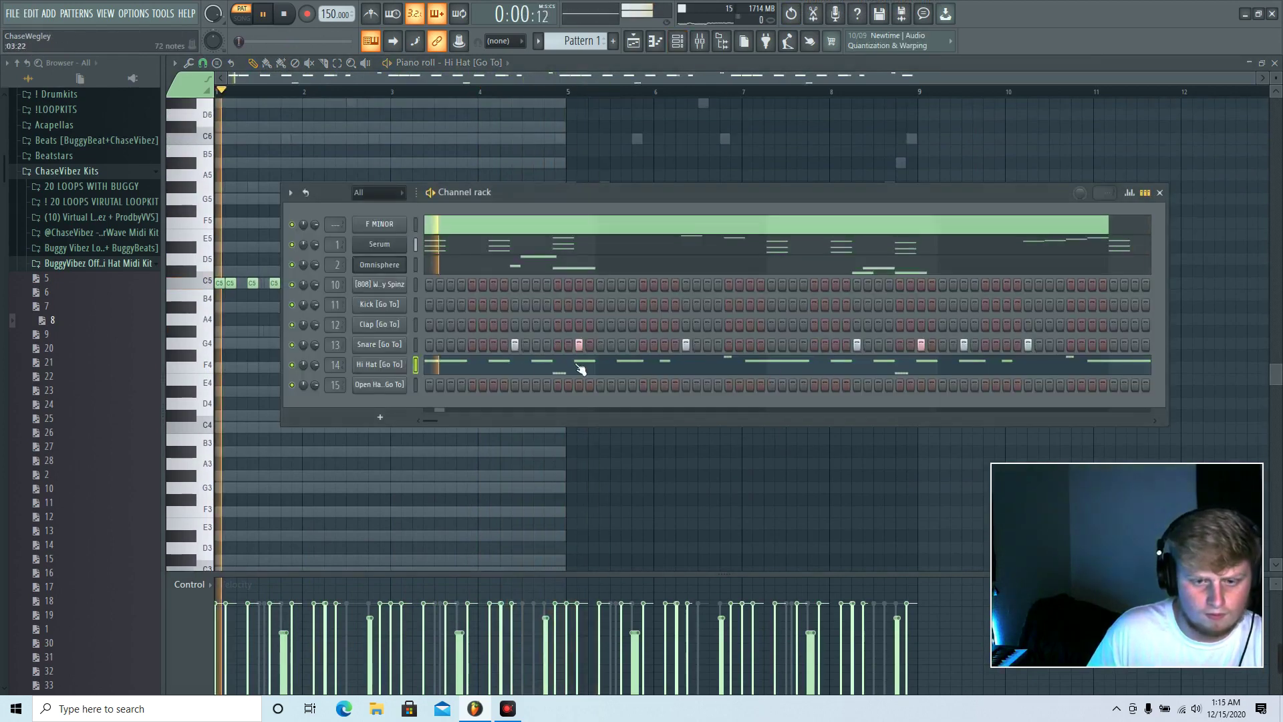
right_click(394, 347)
left_click(430, 346)
left_click_drag(566, 93, 215, 93)
key("ctrl+b")
key("ctrl+d")
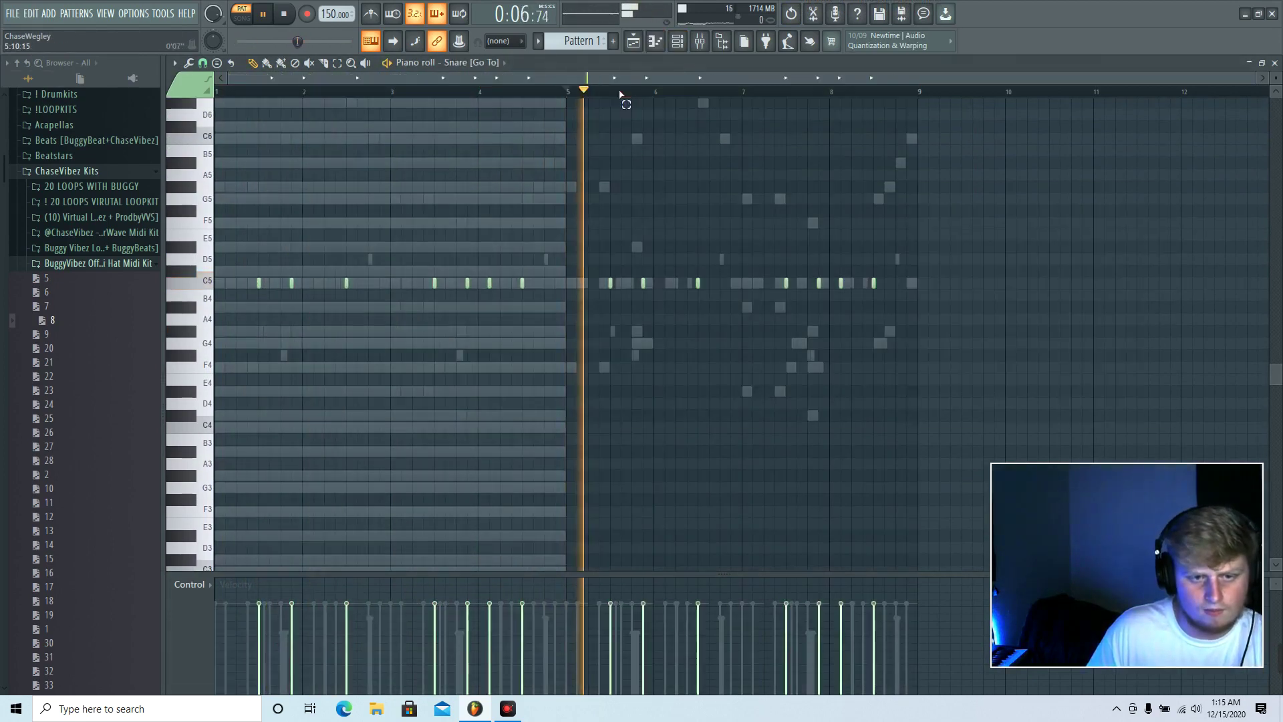
Step: Place claps on steps 9 and 25 of the Clap [Go To] channel and repeat them through the pattern
left_click(677, 41)
left_click(514, 325)
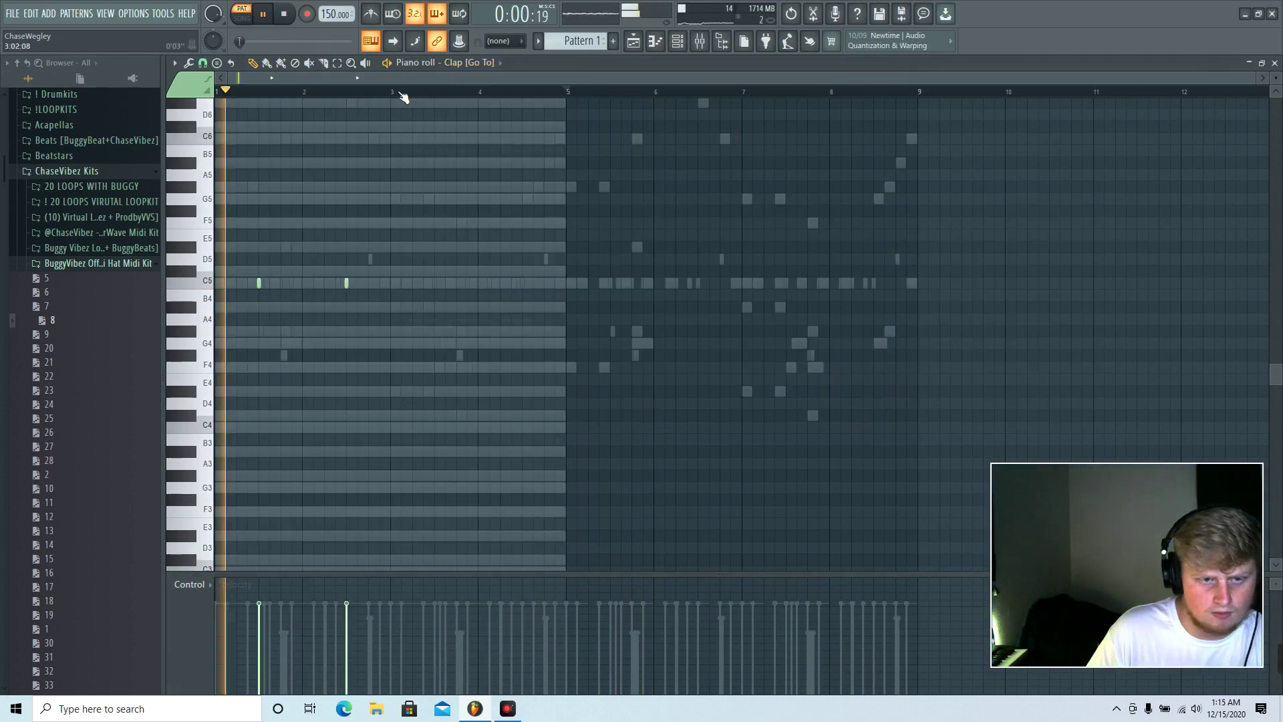
key("ctrl+b")
key("F6")
Step: Reduce the Serum chords copied into the 808 channel to their bass notes and raise those notes one octave
left_click(378, 285)
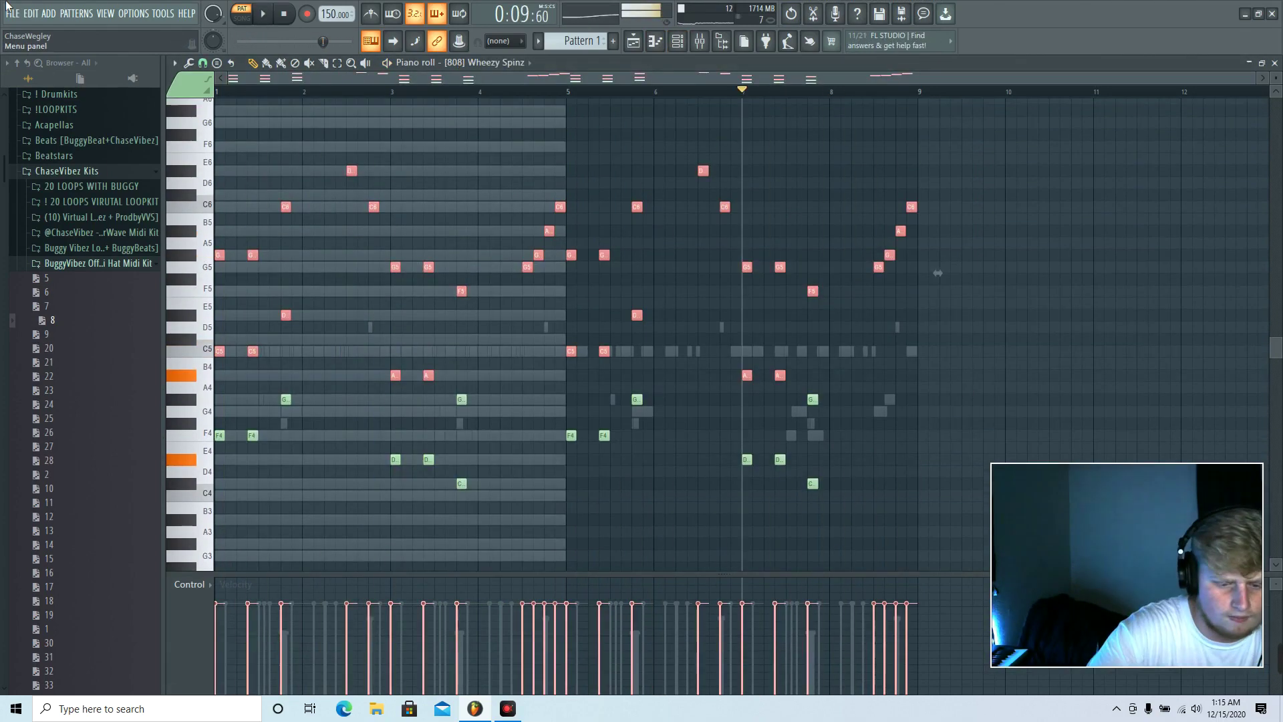
key("Delete")
key("ctrl+a")
key("ctrl+Up")
key("space")
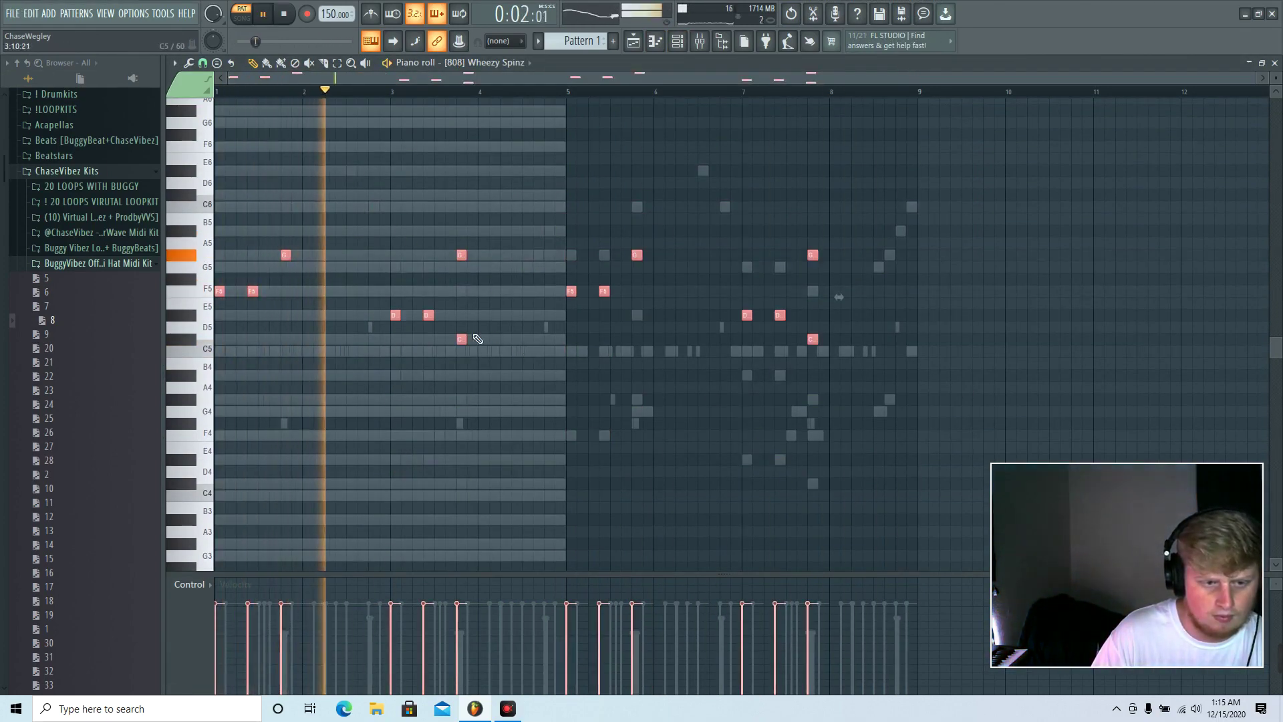
Step: Delete the doubled G#5 notes of the 808 in bars 3 and 7 and adjust the velocity of all 808 notes
right_click(465, 271)
right_click(461, 255)
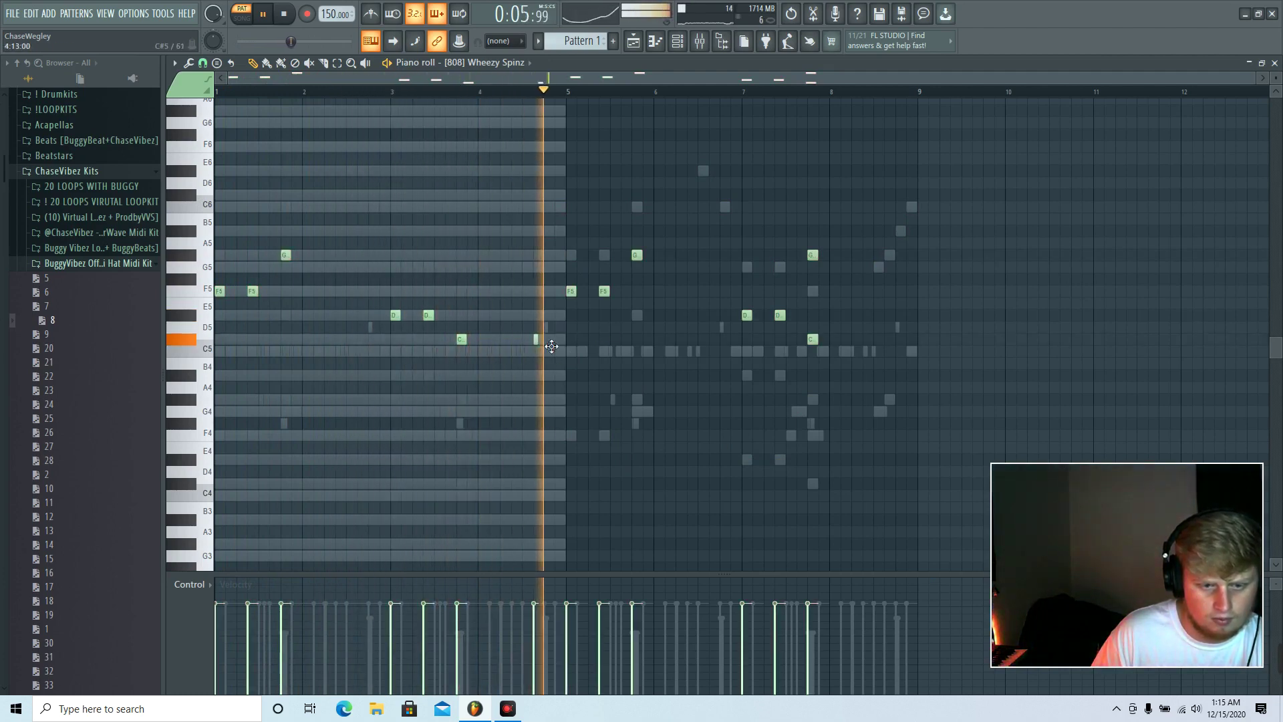
key("ctrl+a")
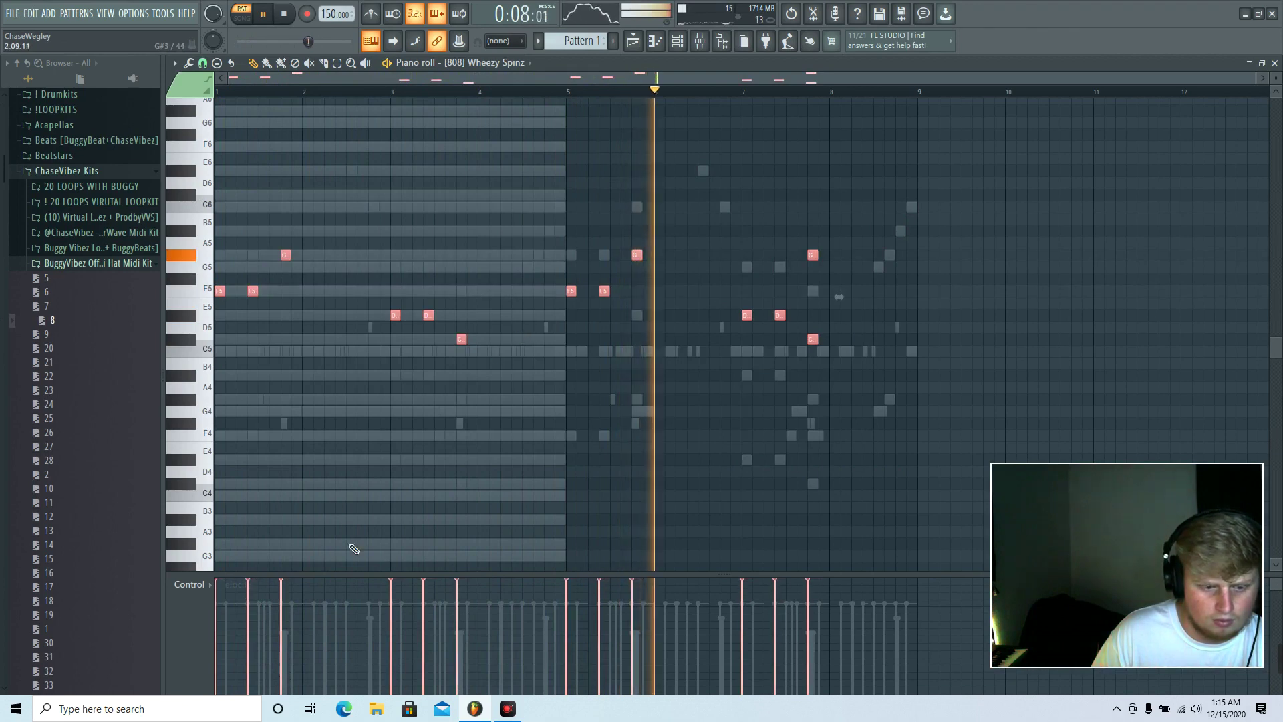
left_click(190, 584)
left_click(200, 610)
left_click(191, 584)
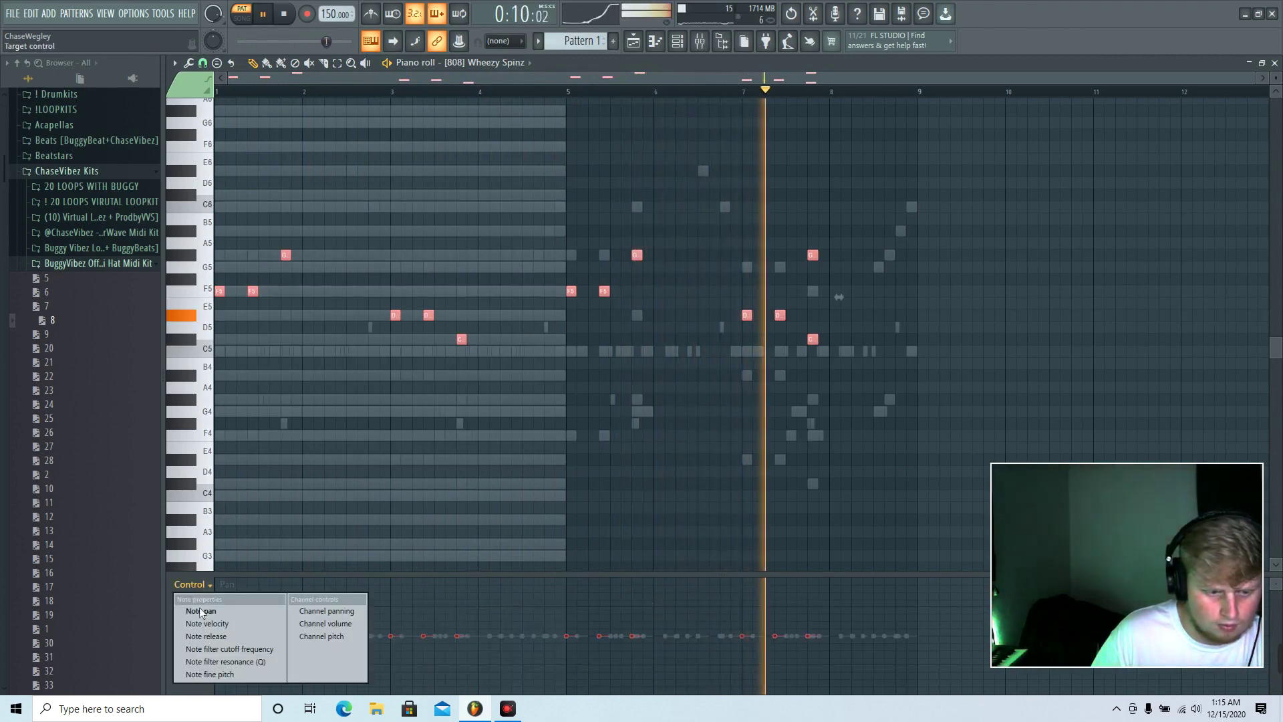
left_click(201, 621)
scroll(281, 452, "up", 2)
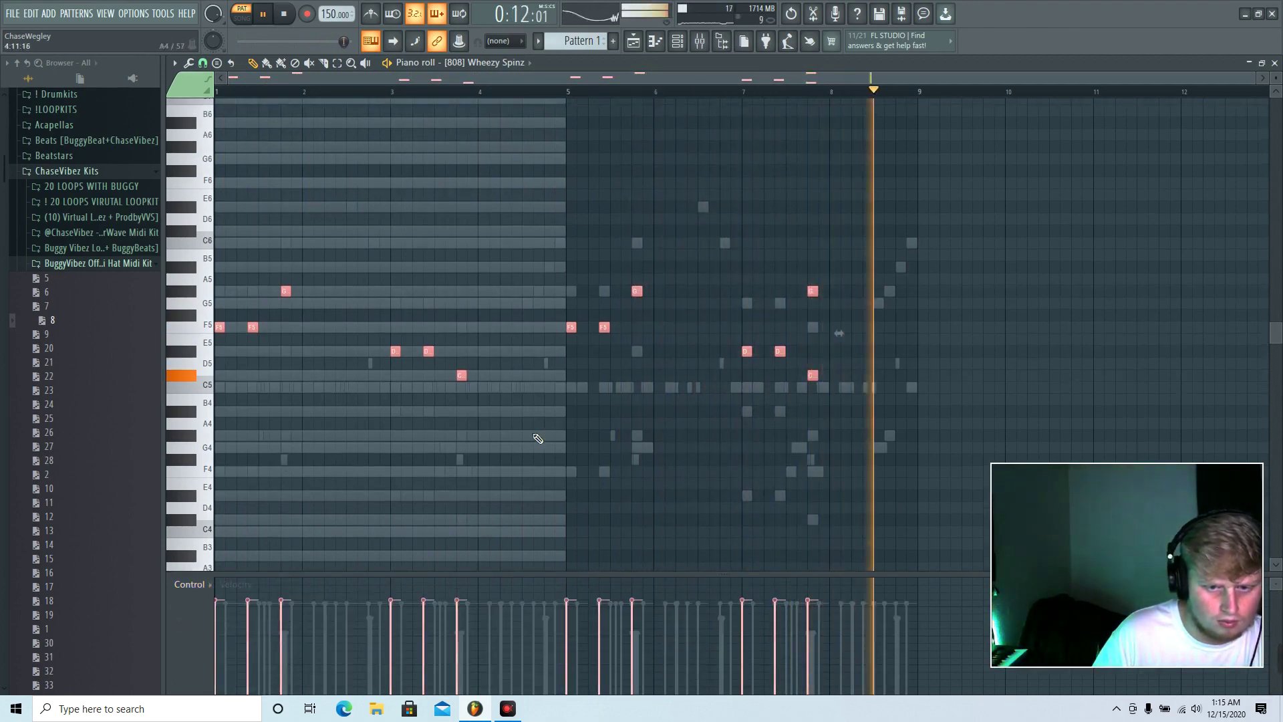
right_click(813, 291)
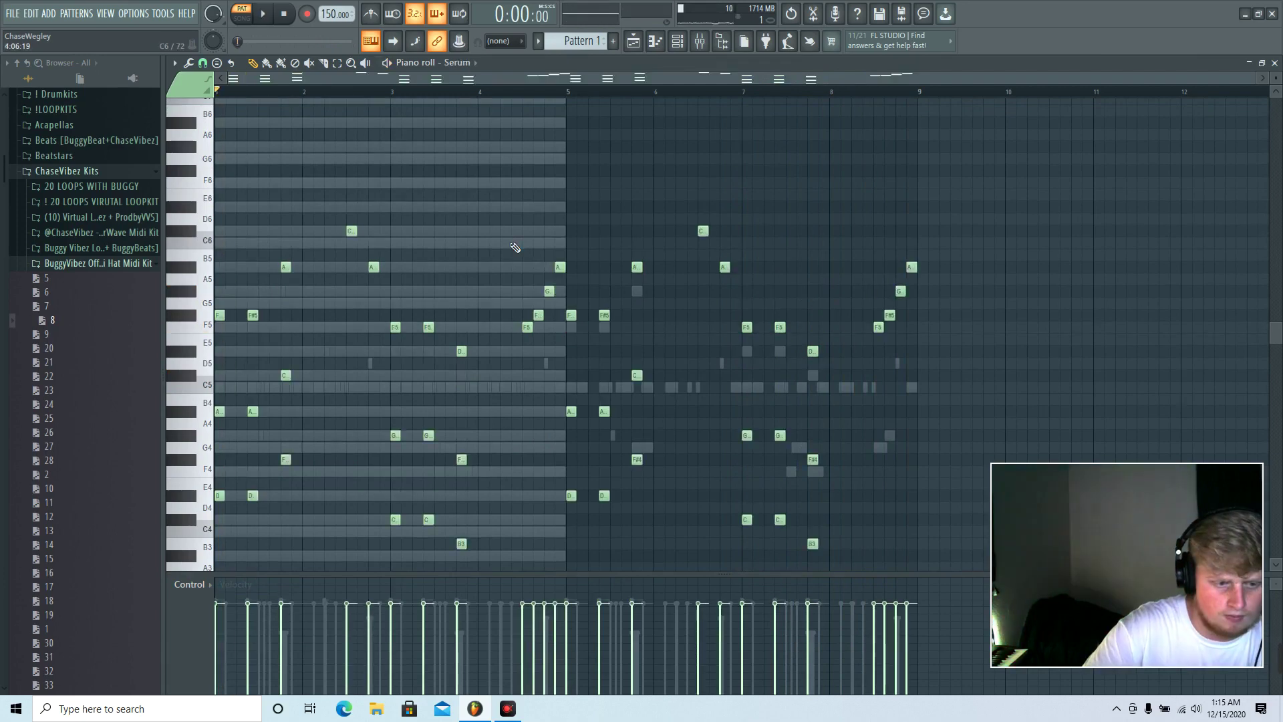
Step: Transpose the whole Omnisphere melody down two semitones to match the Serum chords
key("space")
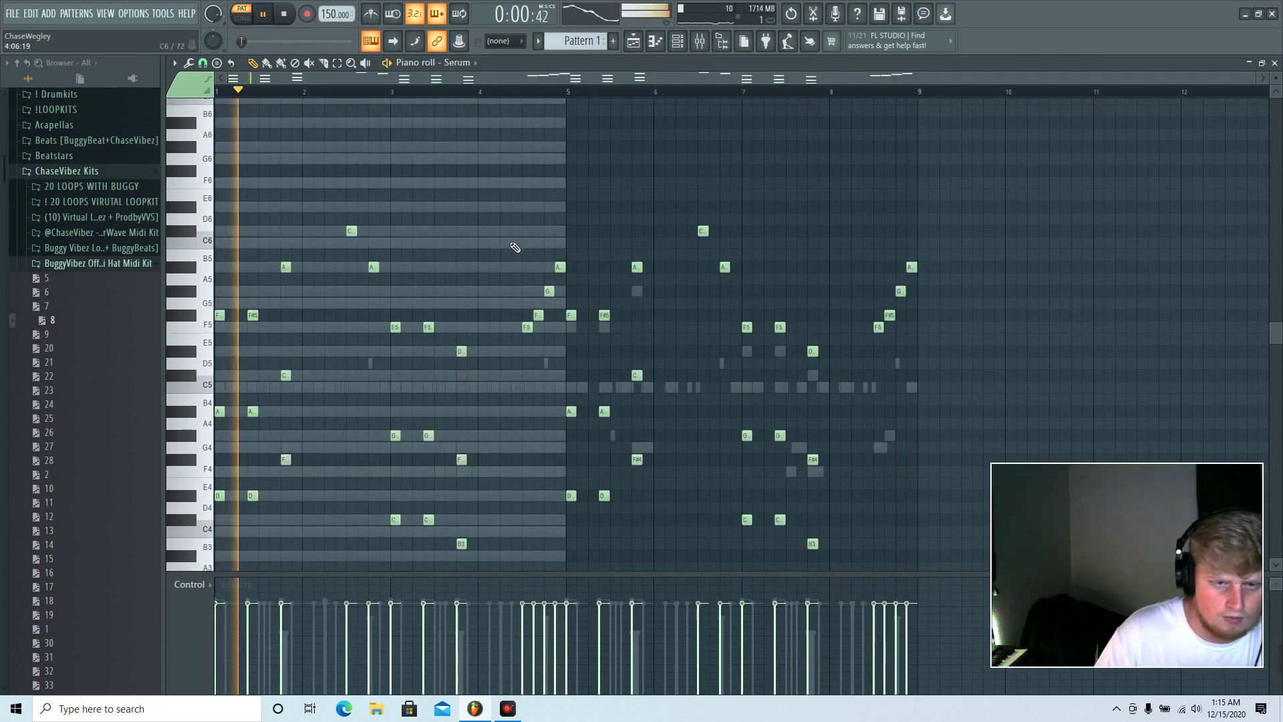
left_click(677, 41)
left_click(525, 269)
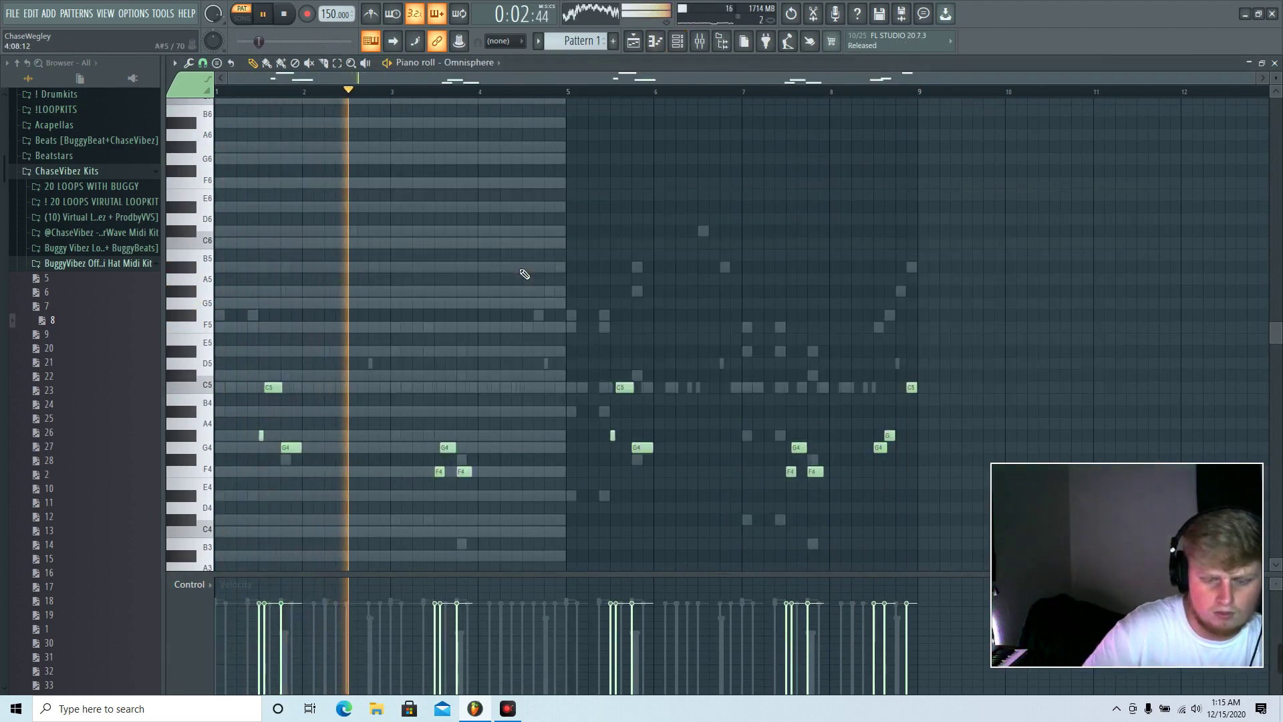
key("Down")
key("Down")
left_click(677, 41)
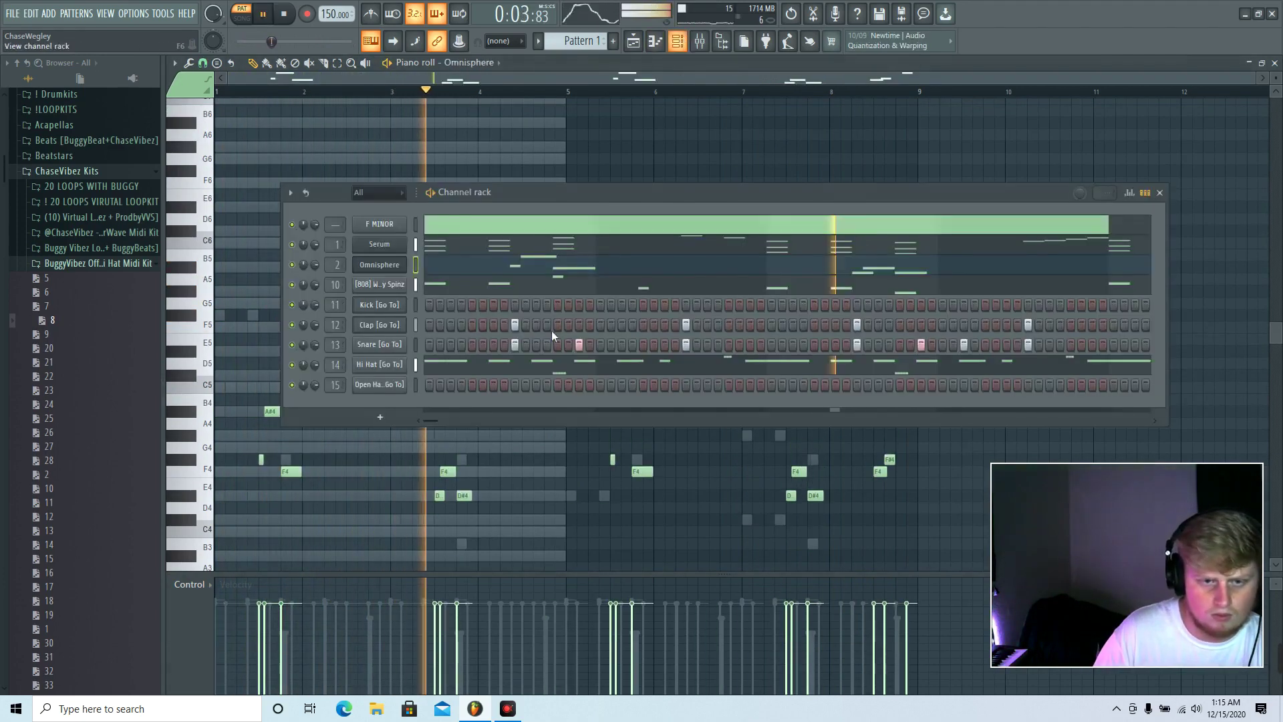
Step: Shorten all 808 notes and transpose them down two semitones
left_click(534, 292)
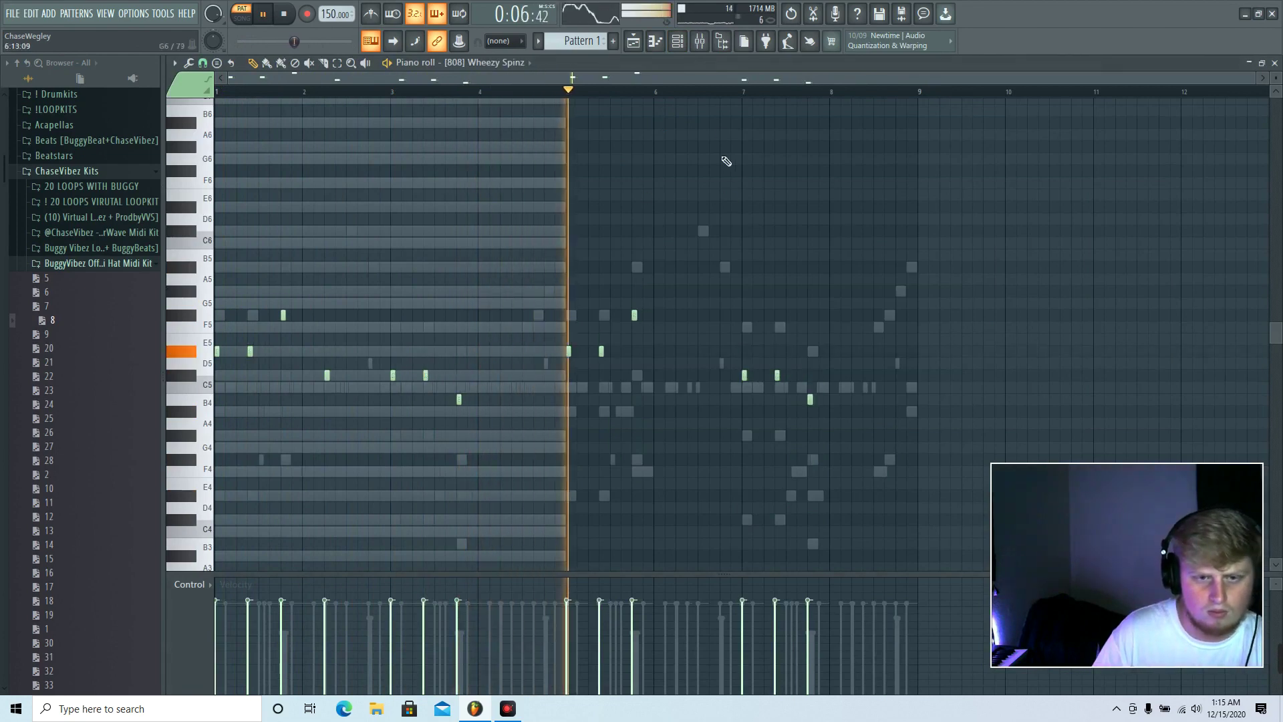
key("F6")
left_click(457, 281)
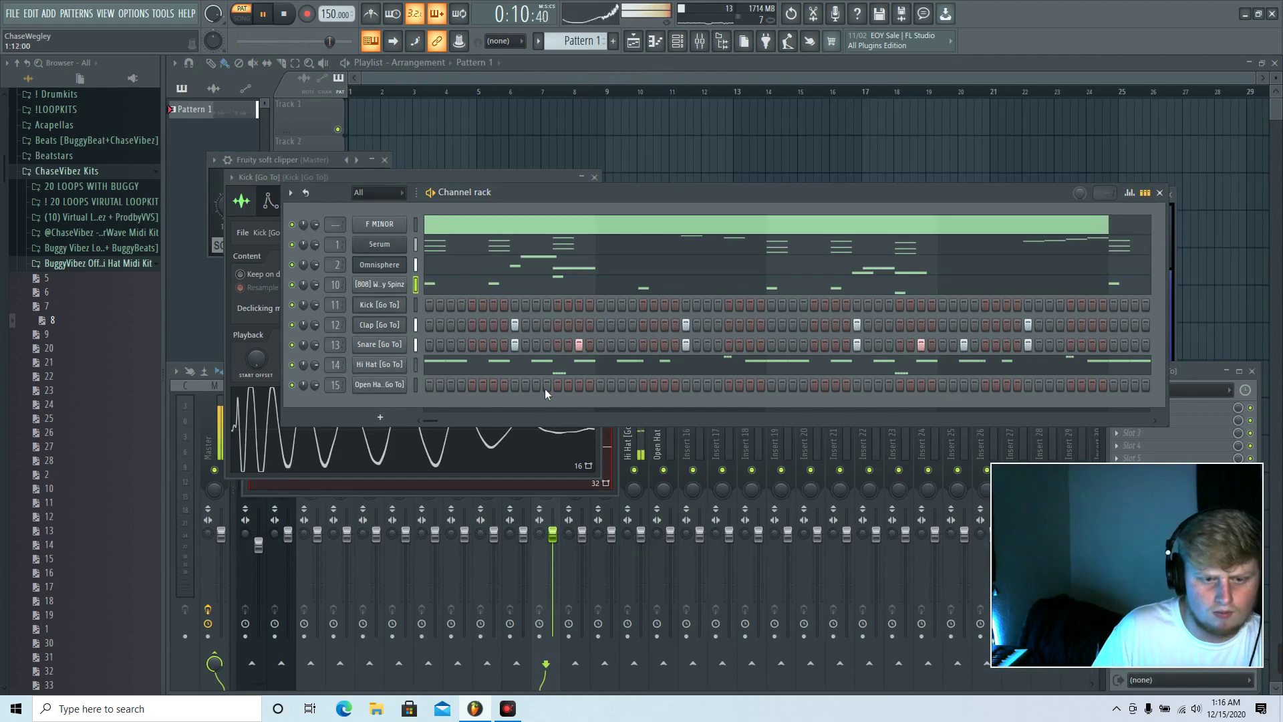
Step: Open the Serum channel's synth and load the pluck preset PL Beepy ting while the pattern plays
left_click(379, 244)
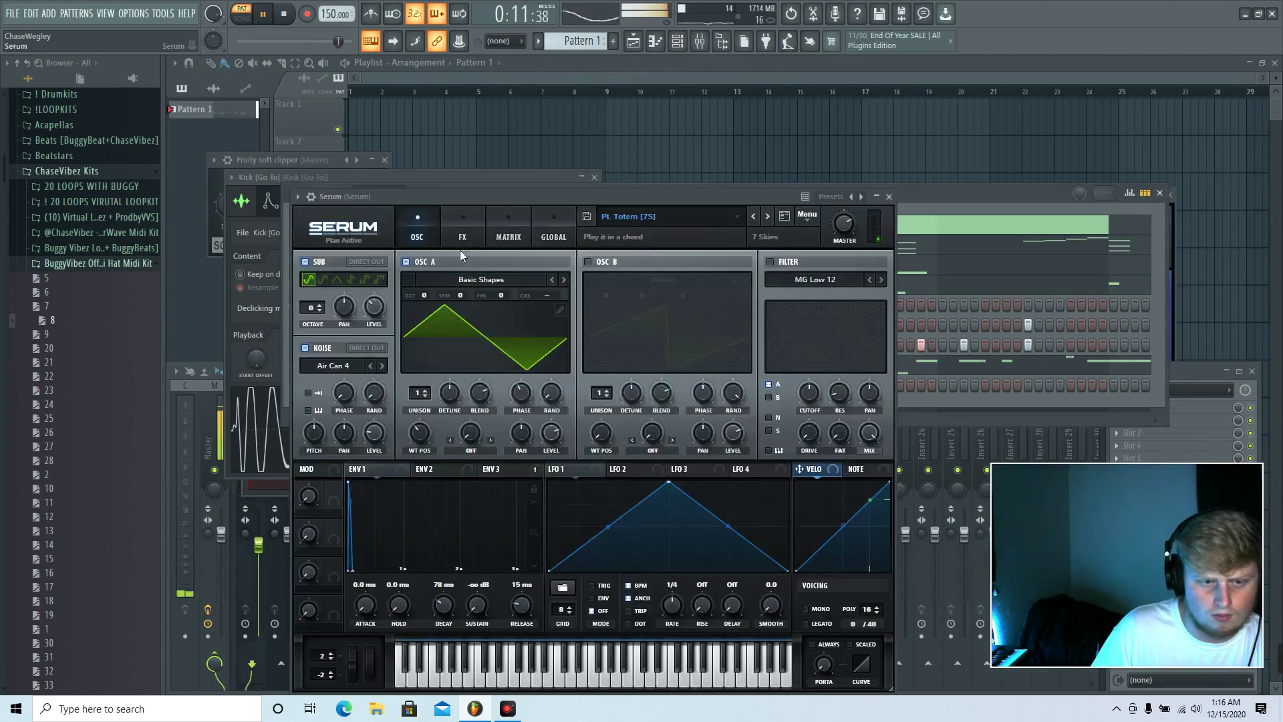
left_click(773, 218)
left_click(769, 220)
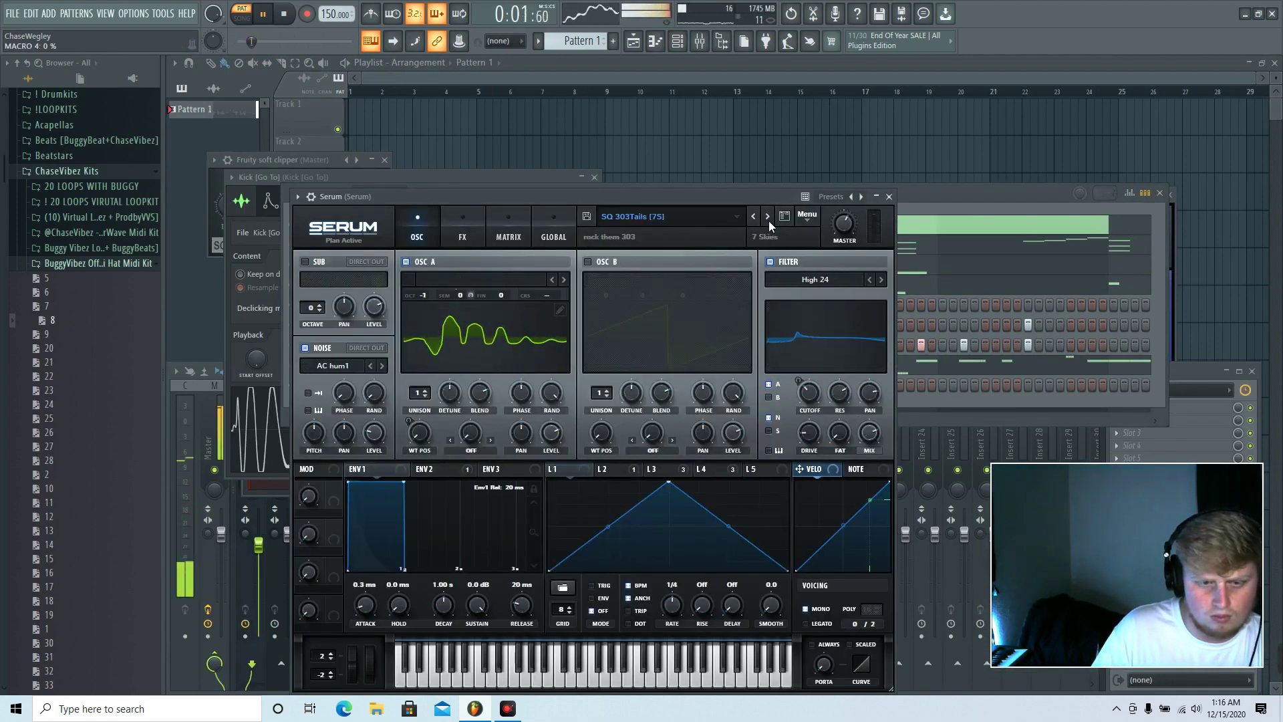
left_click(769, 221)
left_click(680, 219)
mouse_move(674, 322)
left_click(782, 258)
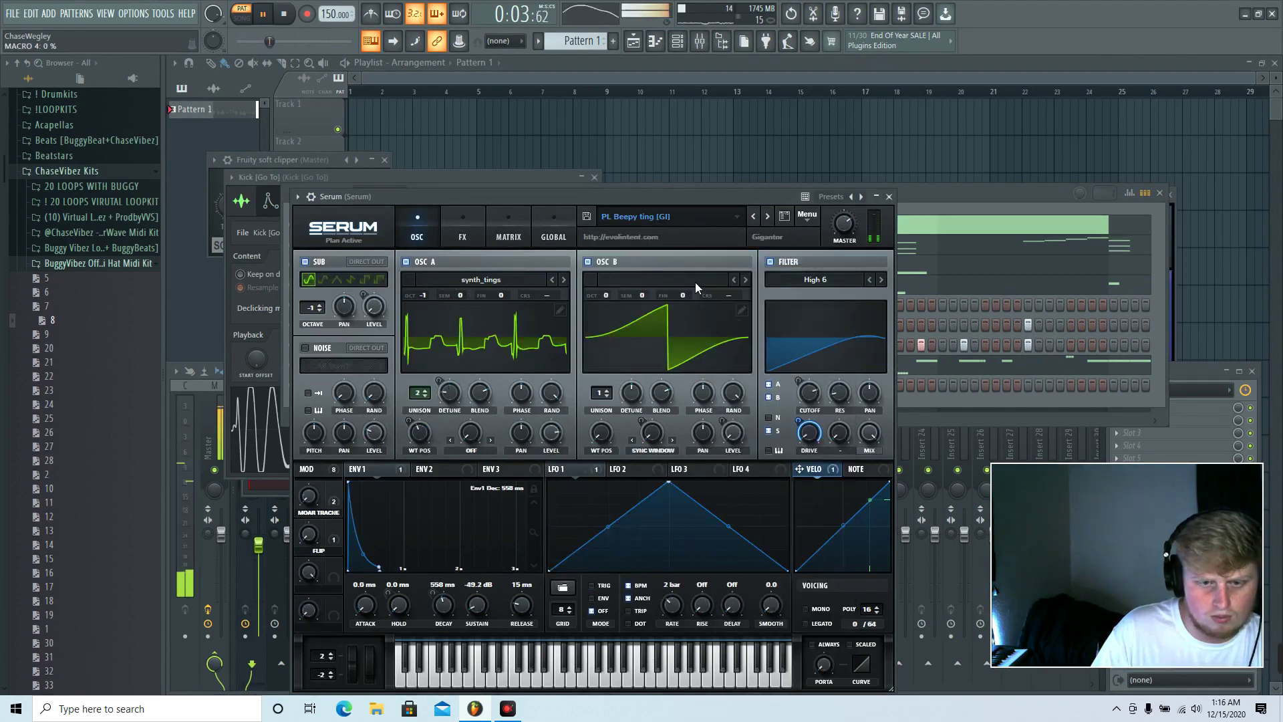
Step: Audition the following Serum pluck presets one after another up to PL Downed
left_click(767, 218)
left_click(766, 218)
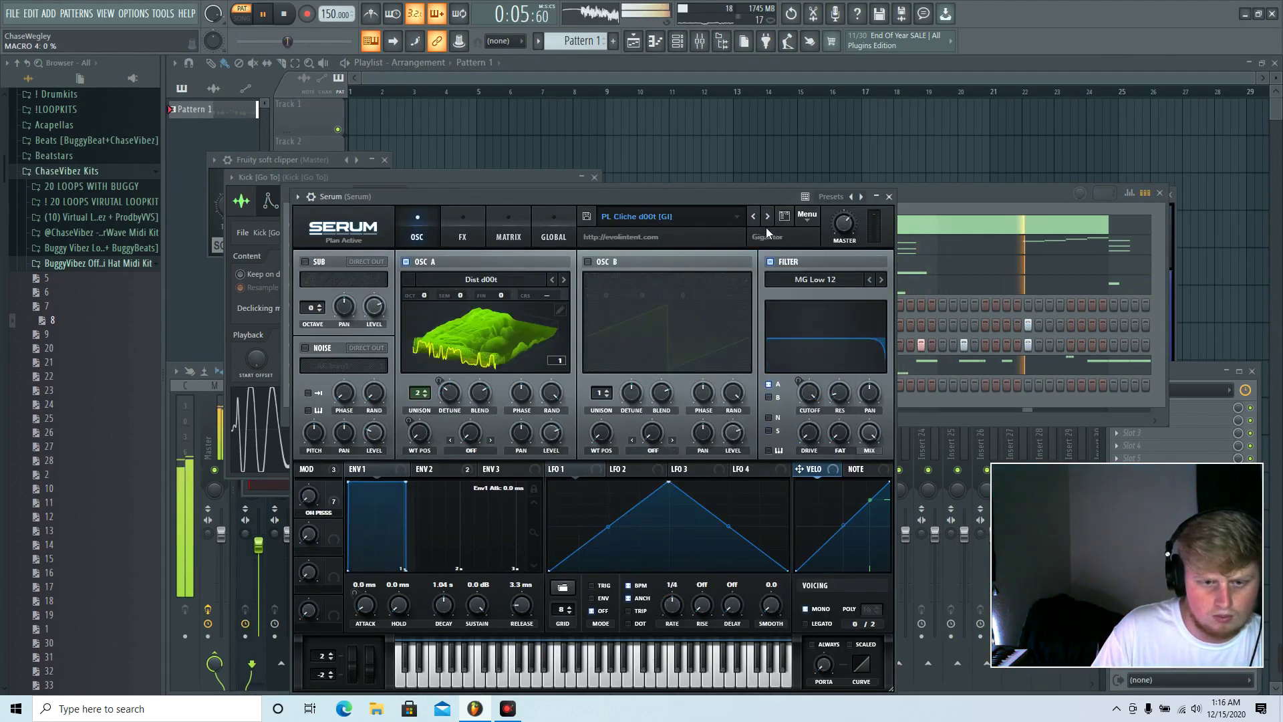
left_click(769, 218)
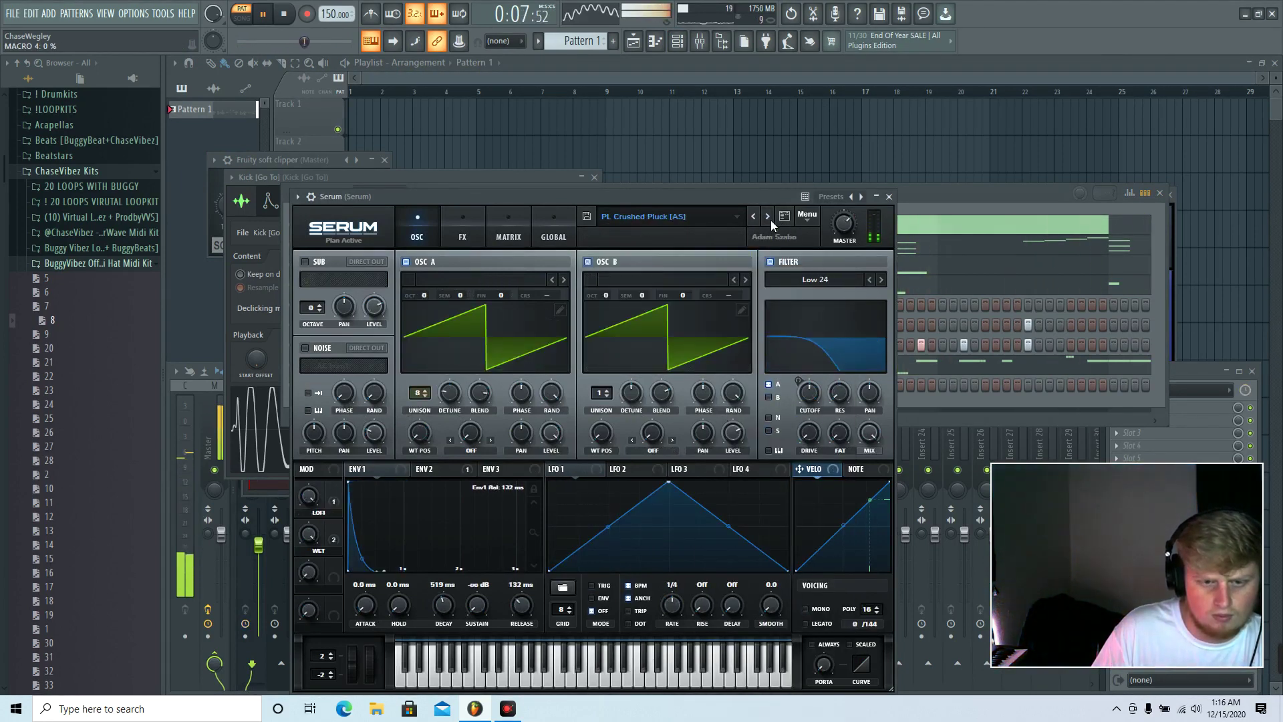
left_click(769, 218)
left_click(769, 218)
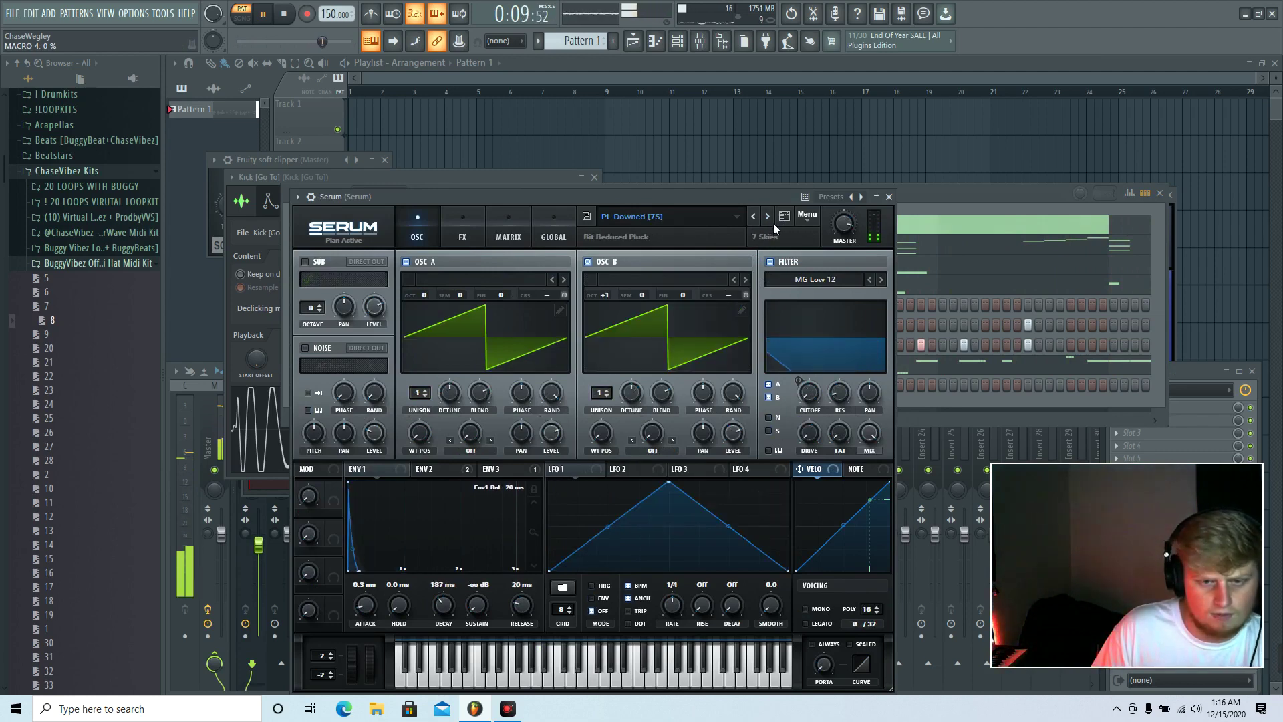
Step: Replace the instrument on the Serum channel with Omnisphere
left_click(769, 218)
left_click(889, 196)
right_click(412, 252)
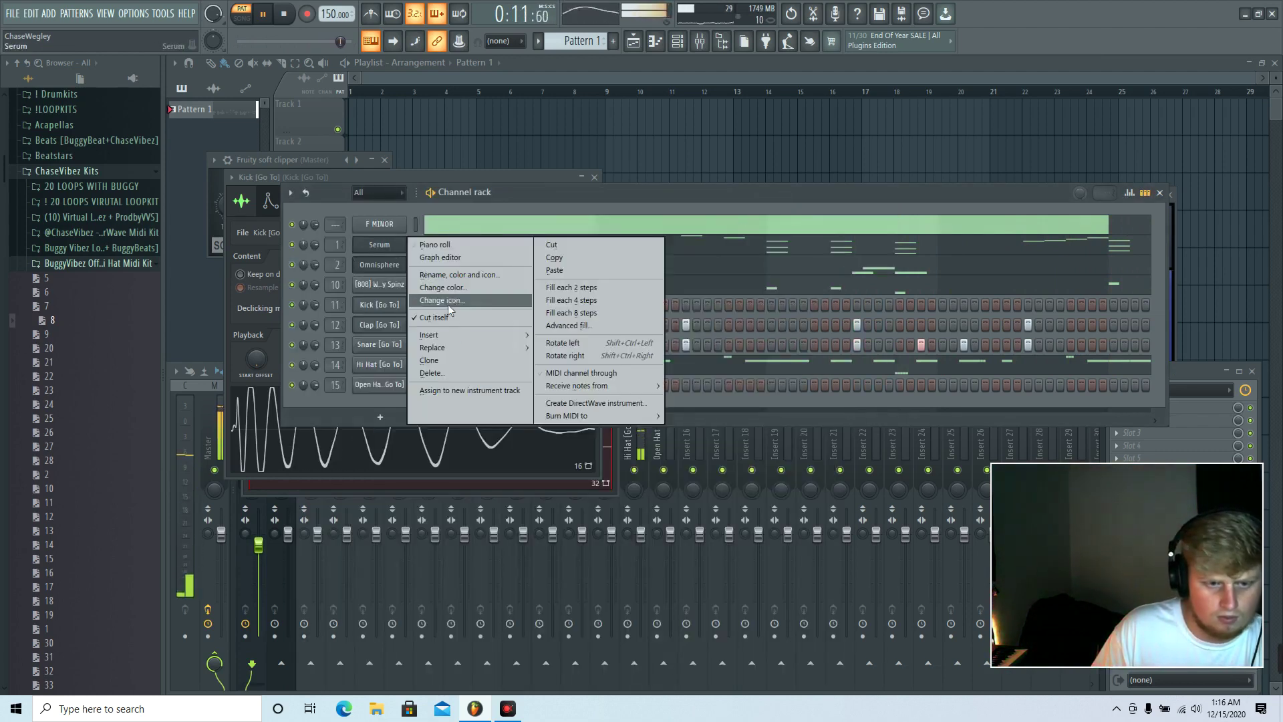
mouse_move(465, 350)
left_click(688, 175)
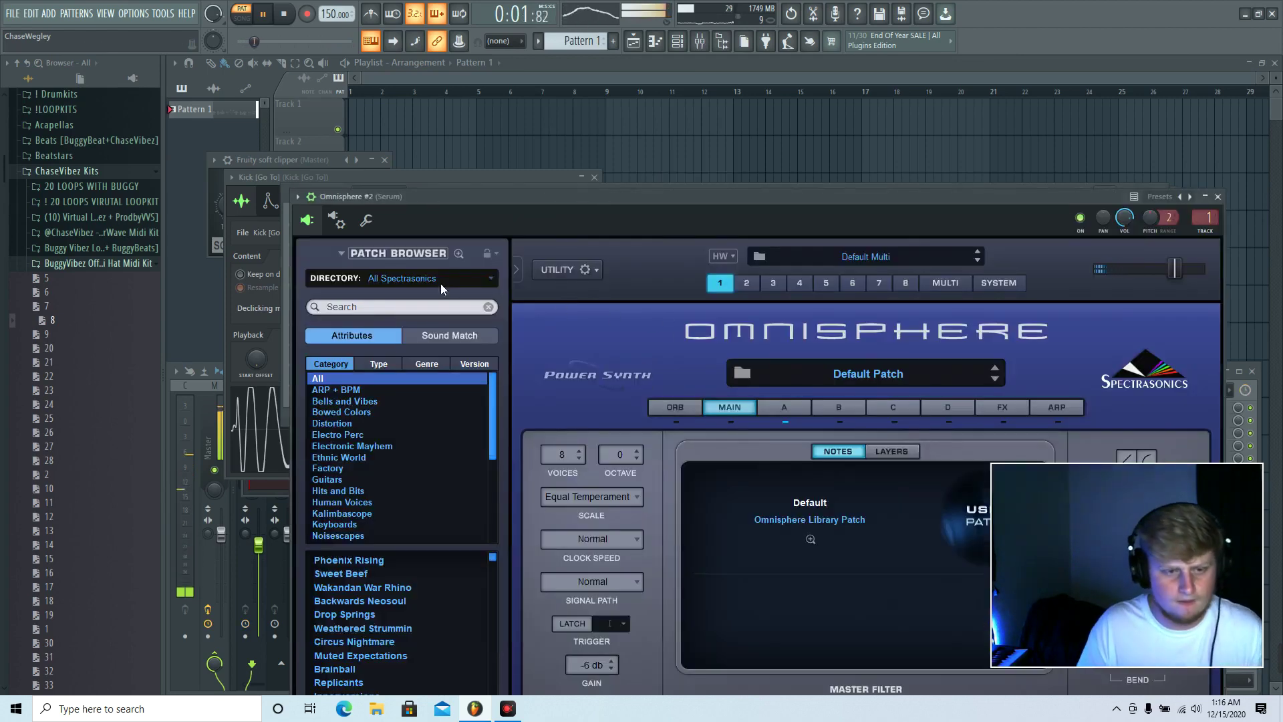
Step: Switch Omnisphere #2 to the User directory, try Bell - Fruit from the Underwater bank, and load Bell - Love
left_click(441, 288)
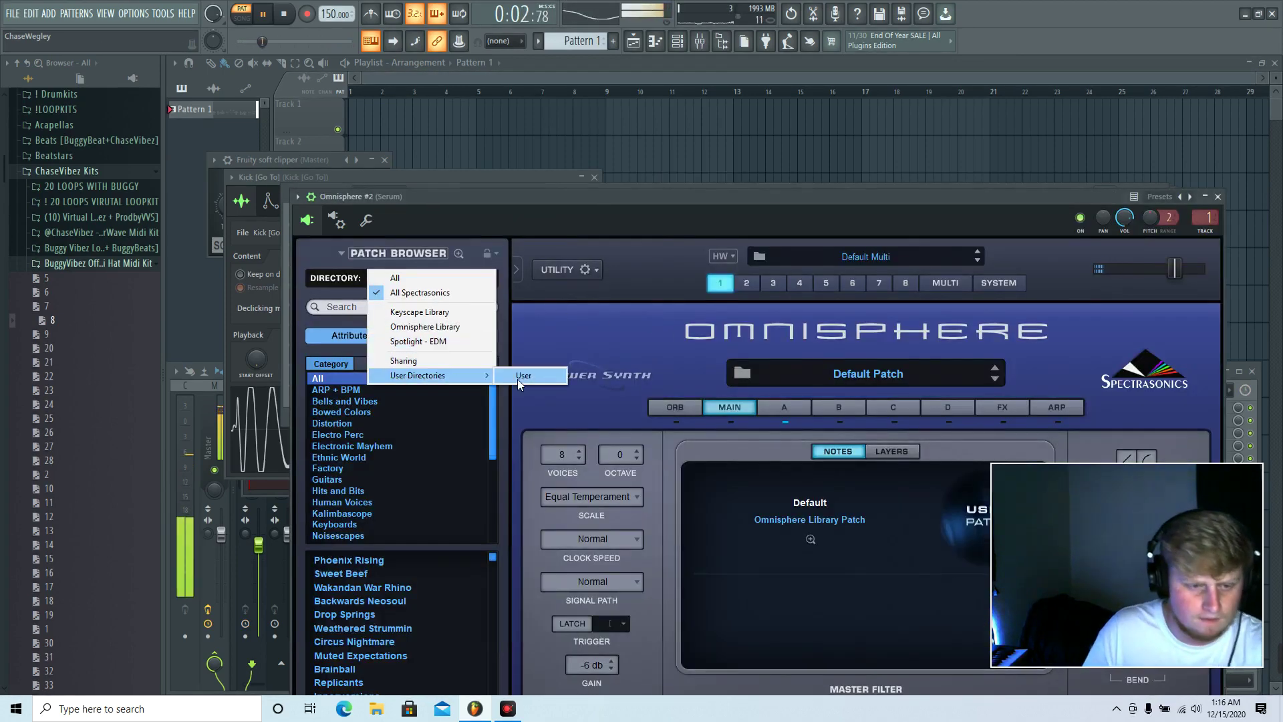
left_click(522, 375)
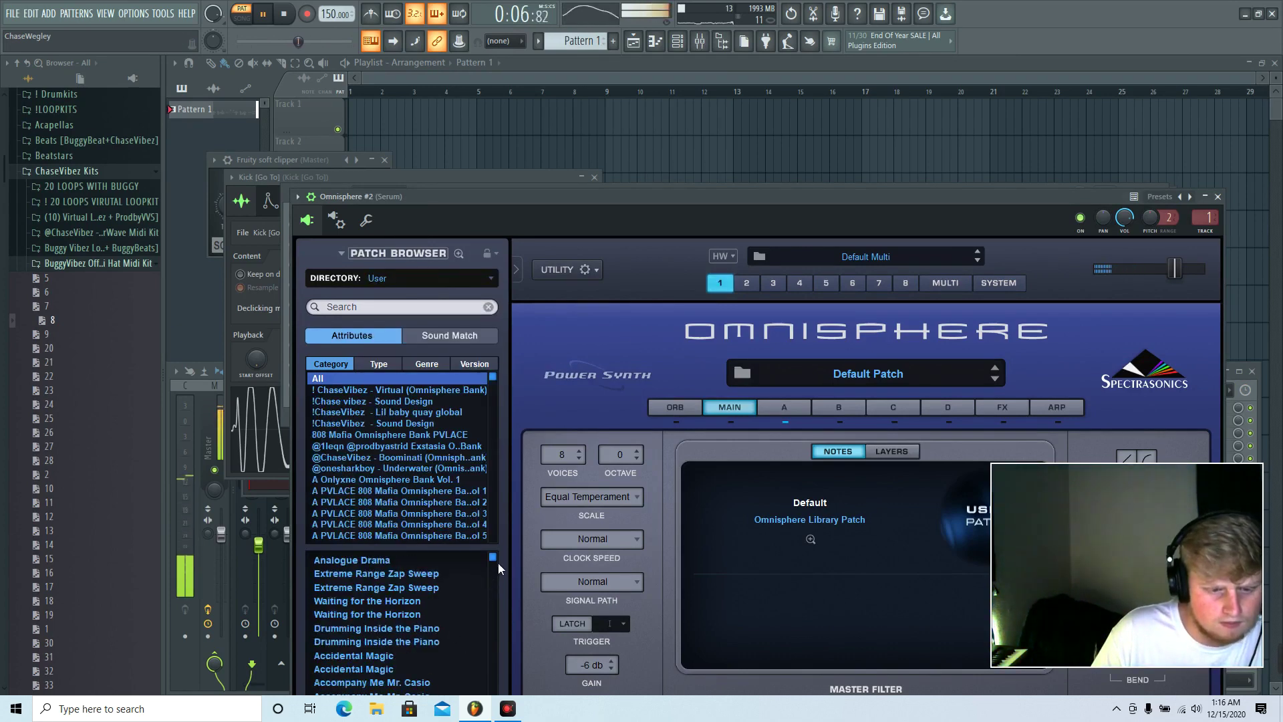
left_click(385, 458)
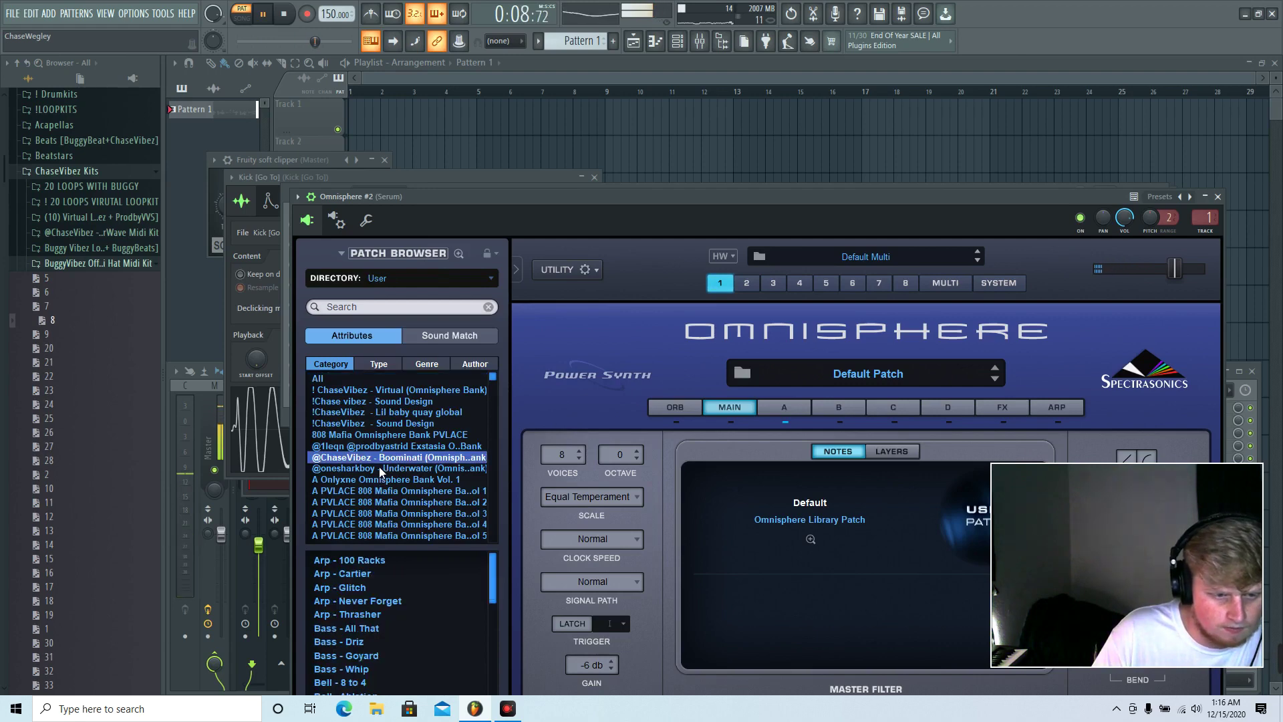
scroll(449, 625, "down", 4)
left_click(409, 619)
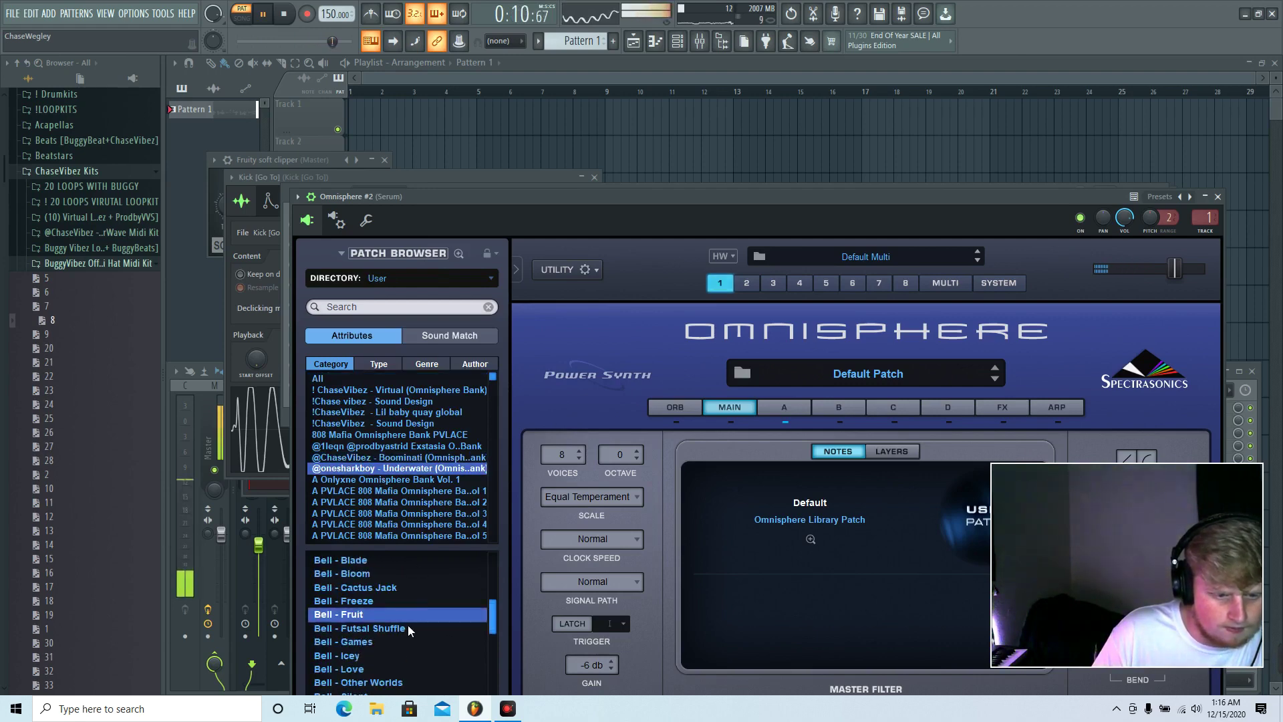
left_click(425, 668)
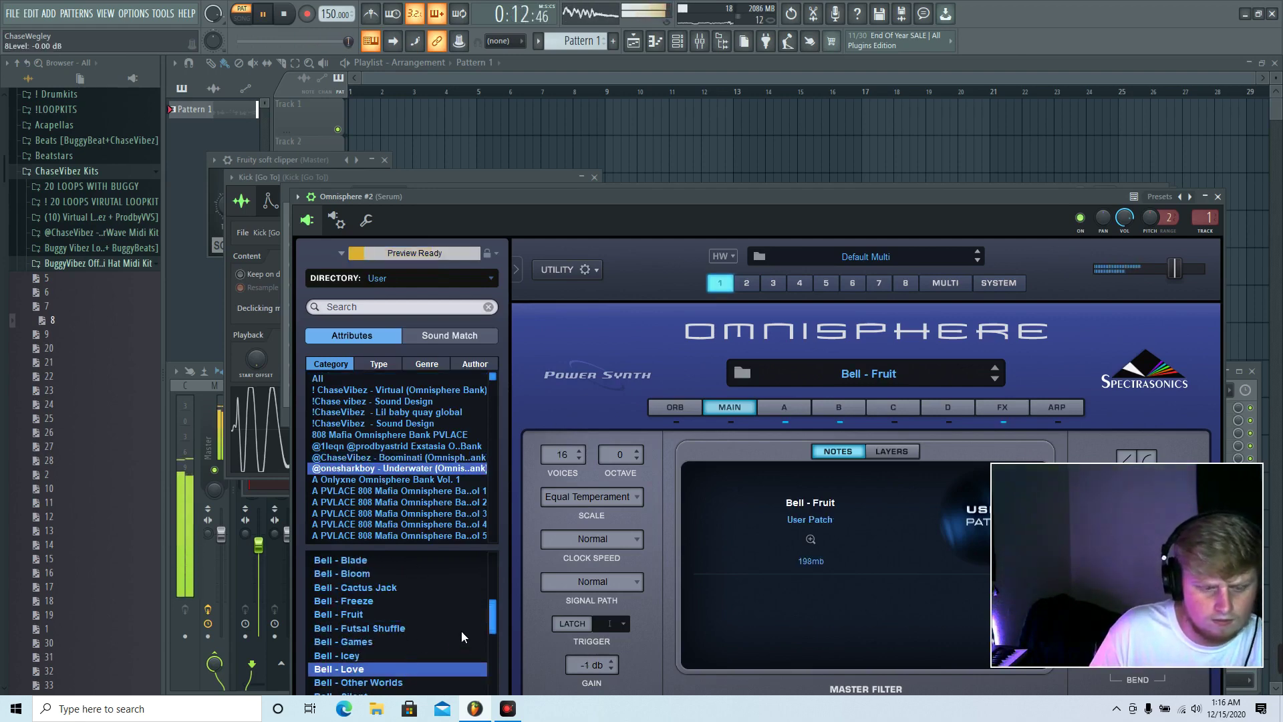
scroll(434, 632, "down", 3)
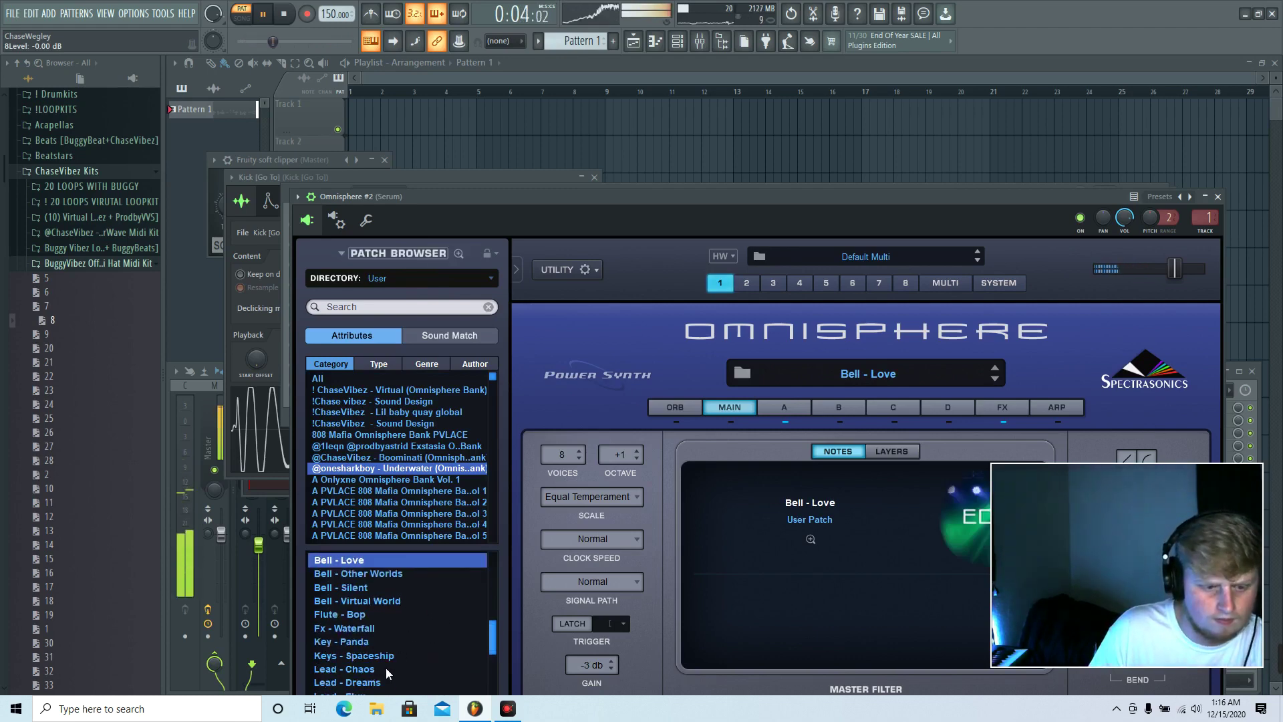
Step: Lower the 808's mixer track volume to 79% (-5.0 dB)
left_click(699, 41)
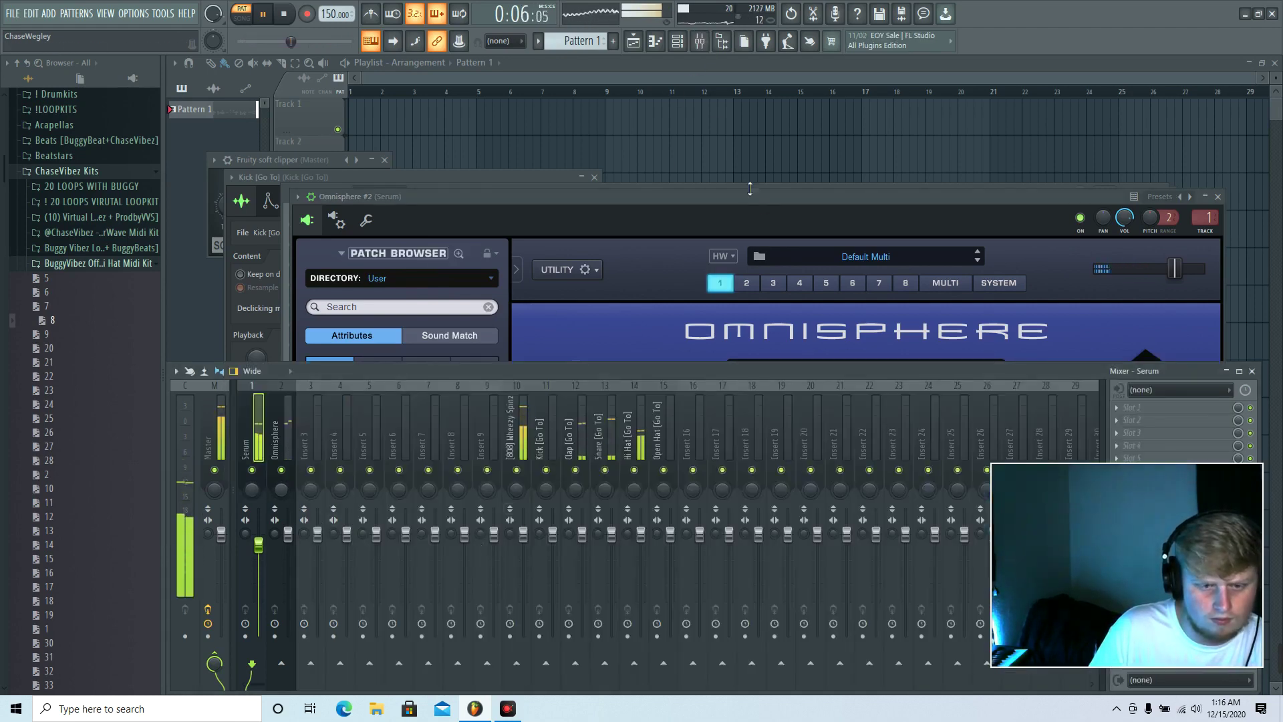
left_click(681, 42)
left_click_drag(525, 535, 523, 548)
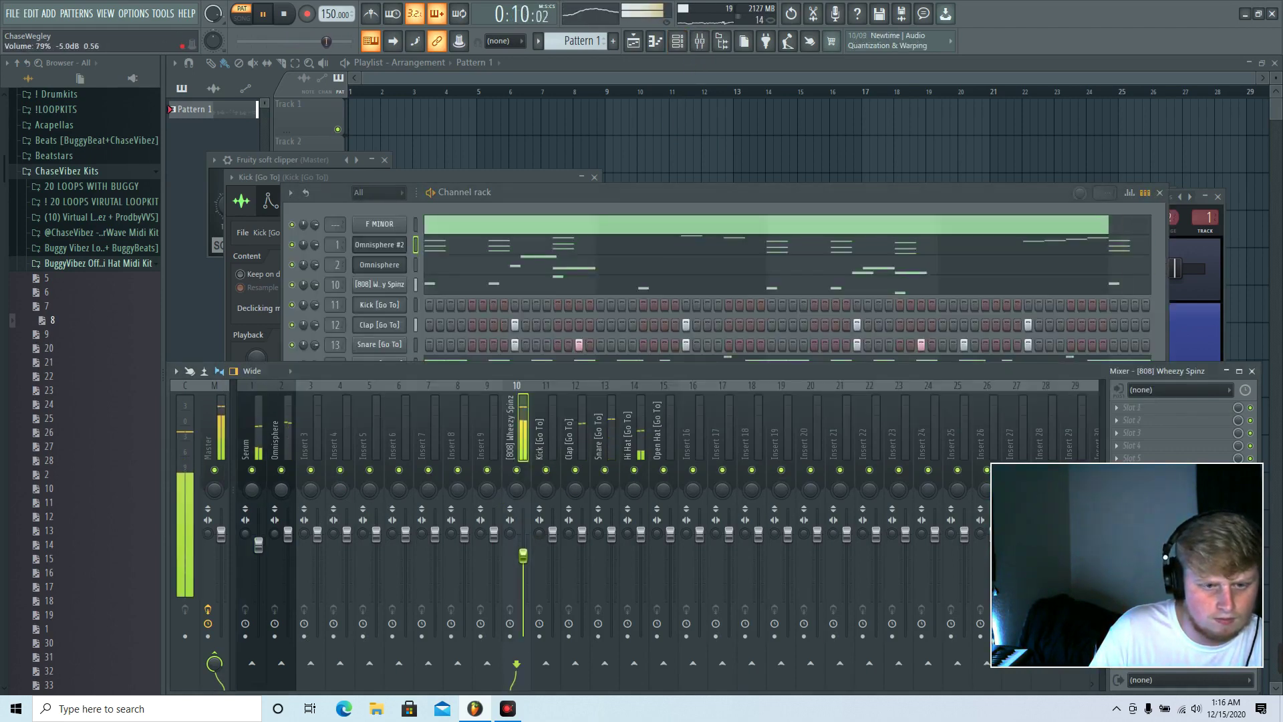
Step: Copy the 808 notes to the Kick channel and flatten them to a single pitch with the limiter
left_click(415, 286)
key("ctrl+v")
left_click(468, 305)
key("alt+k")
left_click_drag(629, 387, 644, 387)
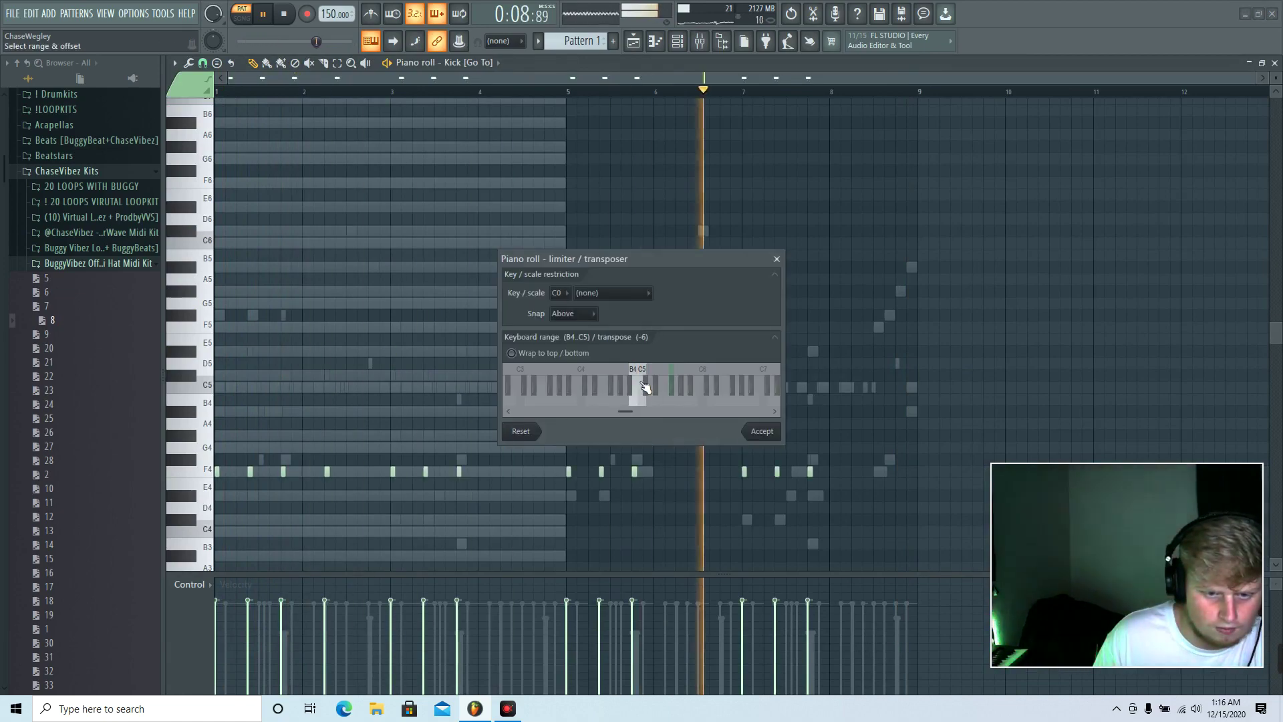
left_click(760, 431)
left_click(677, 42)
Step: Add two B4 notes near the end of bar 4 in the 808 line
left_click(468, 285)
scroll(373, 98, "up", 2)
left_click(813, 400)
left_click(834, 400)
scroll(835, 409, "down", 2)
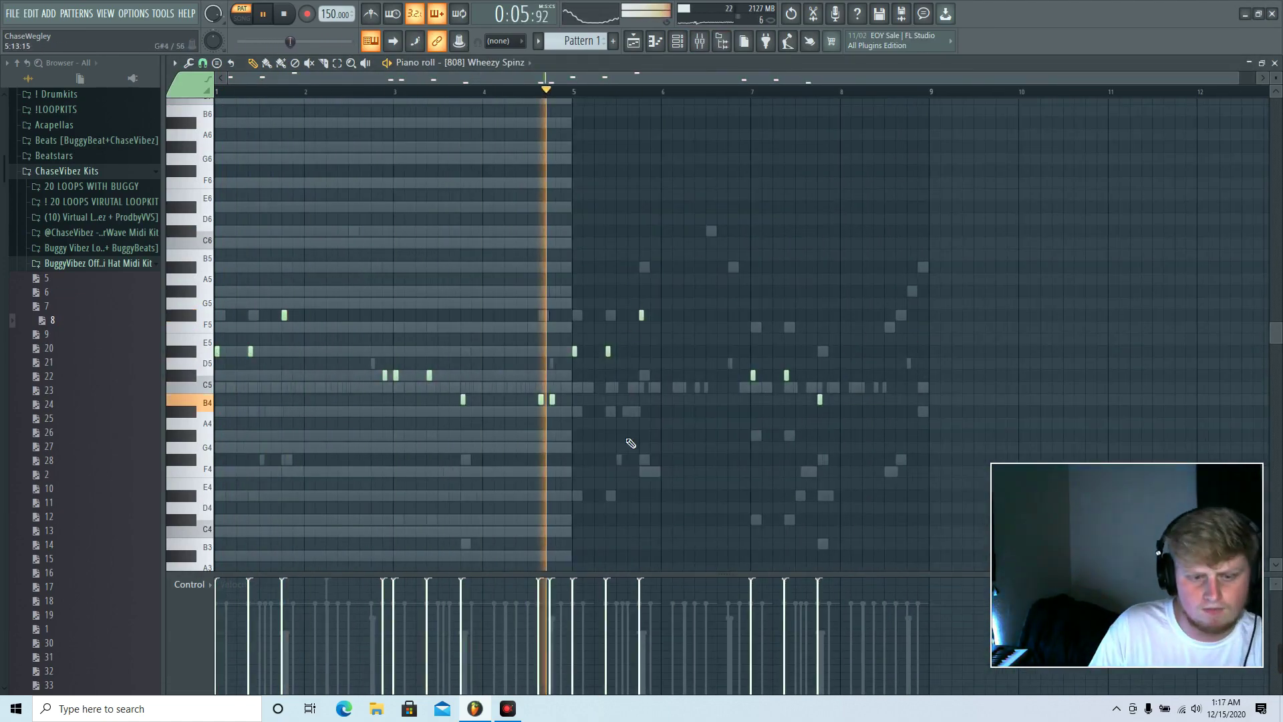
right_click(630, 441)
left_click_drag(246, 476, 220, 368)
scroll(251, 459, "down", 2)
left_click_drag(252, 351, 252, 495)
Step: Enable the Open Hat's volume envelope with the hold time at 100%
key("F6")
left_click(379, 385)
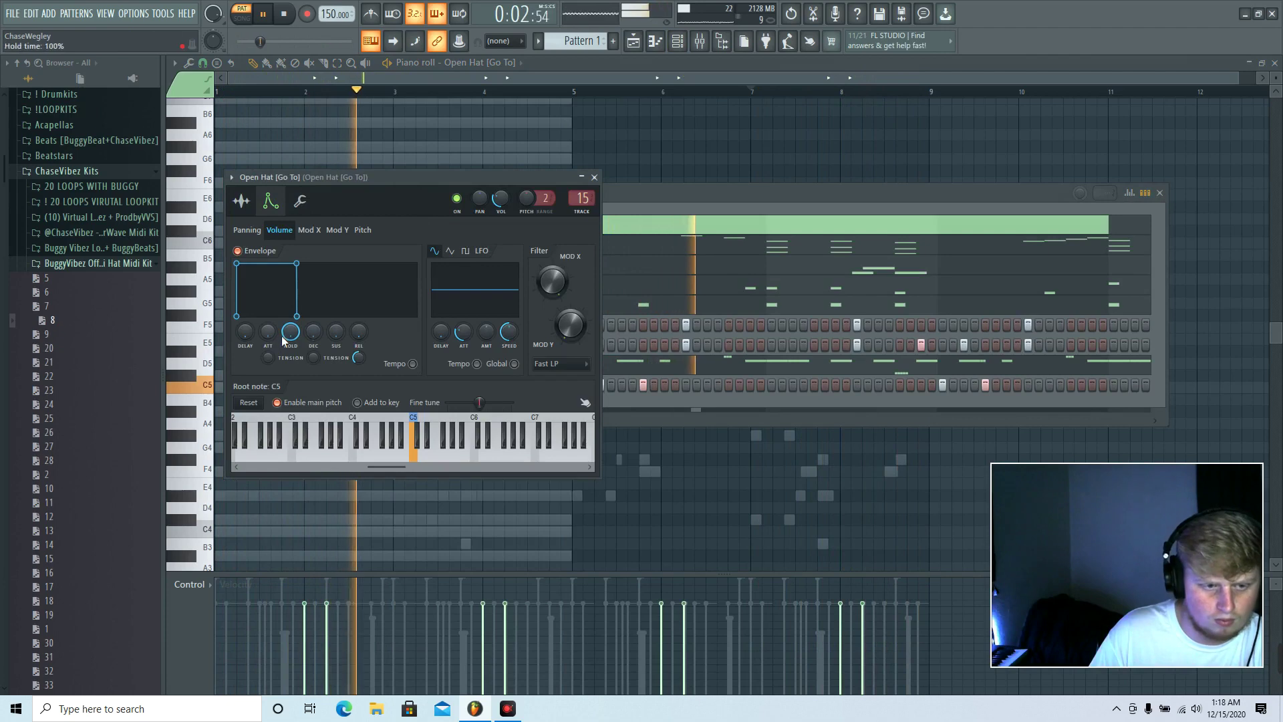
left_click(728, 210)
Step: Convert the Open Hat steps to piano roll notes and lengthen them all to about three steps
right_click(405, 380)
left_click(432, 388)
right_click(403, 378)
left_click(433, 386)
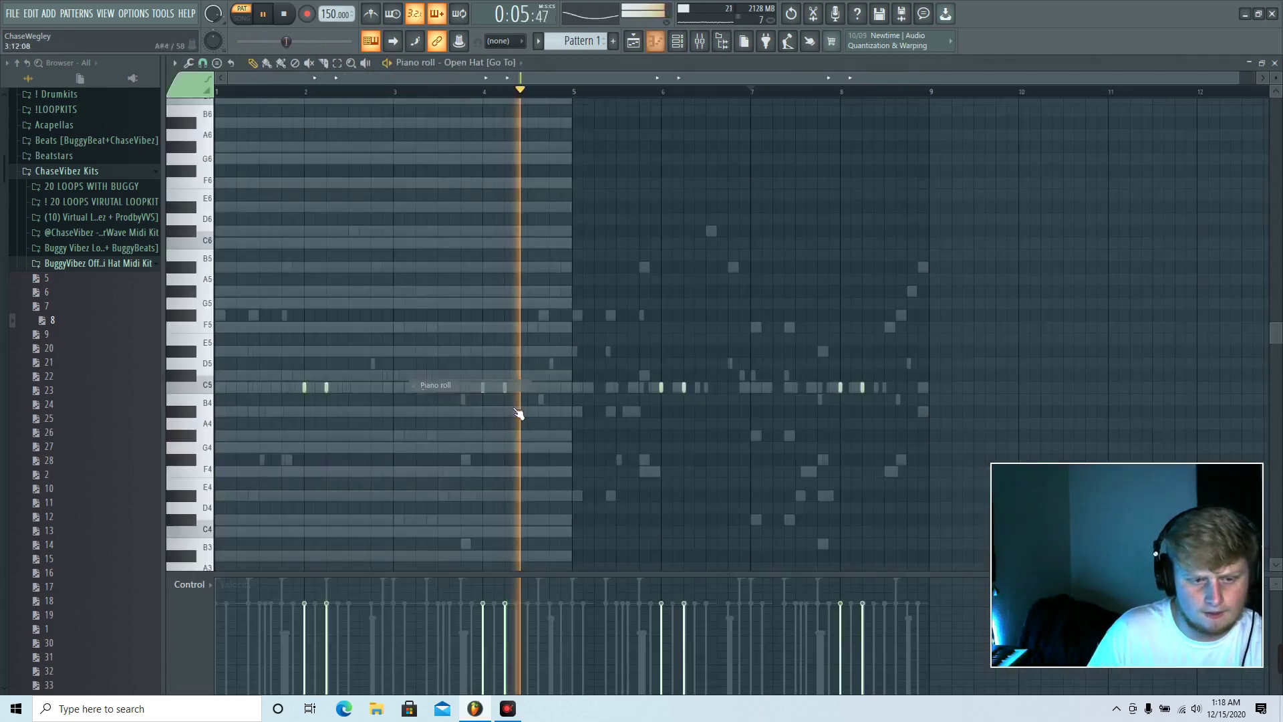
key("ctrl+a")
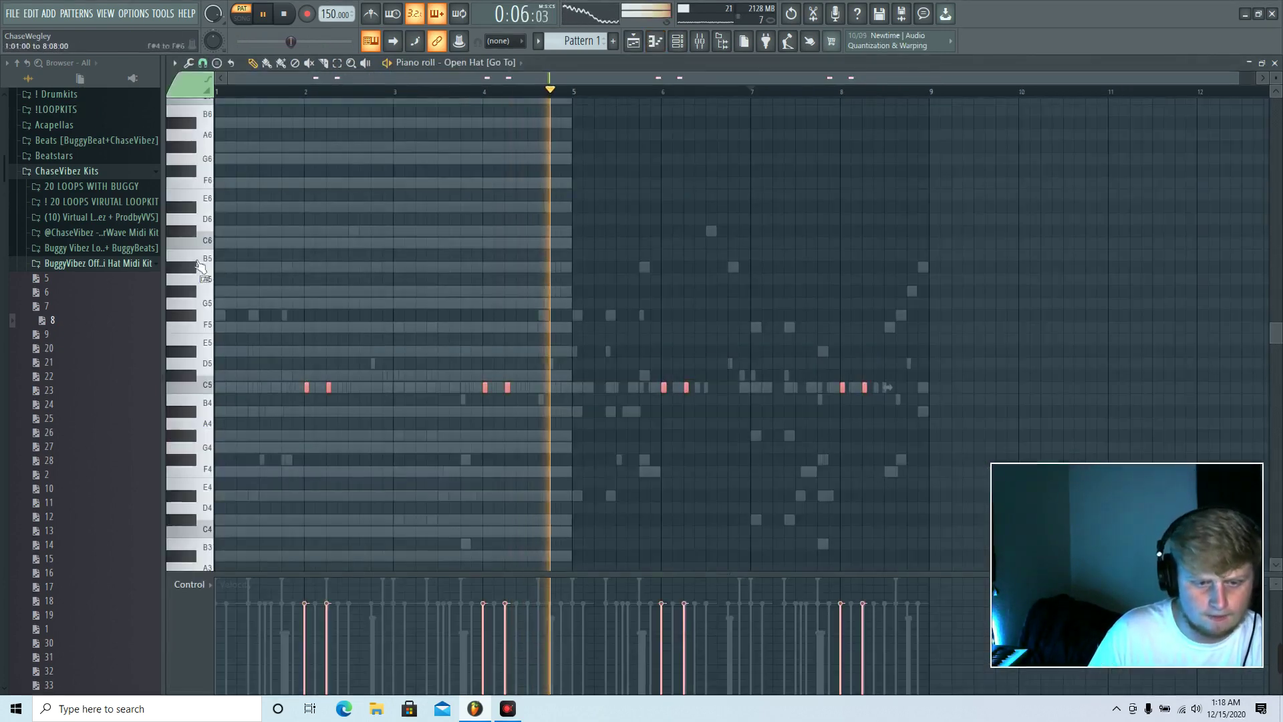
left_click_drag(306, 398, 328, 398)
left_click(328, 397)
Step: Delete the Open Hat note pairs in bars 4 and 8
right_click(490, 387)
right_click(513, 387)
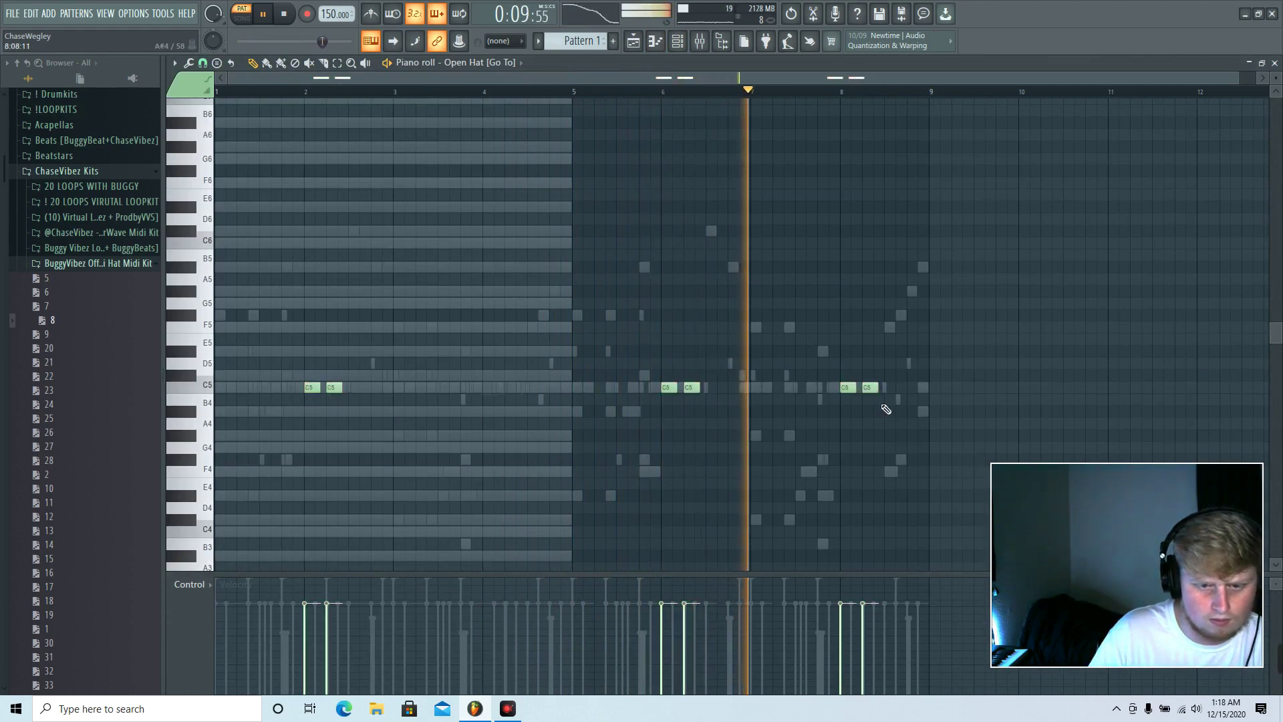
right_click(848, 387)
right_click(870, 387)
Step: Pan the Hi Hat channel 25% left
key("F6")
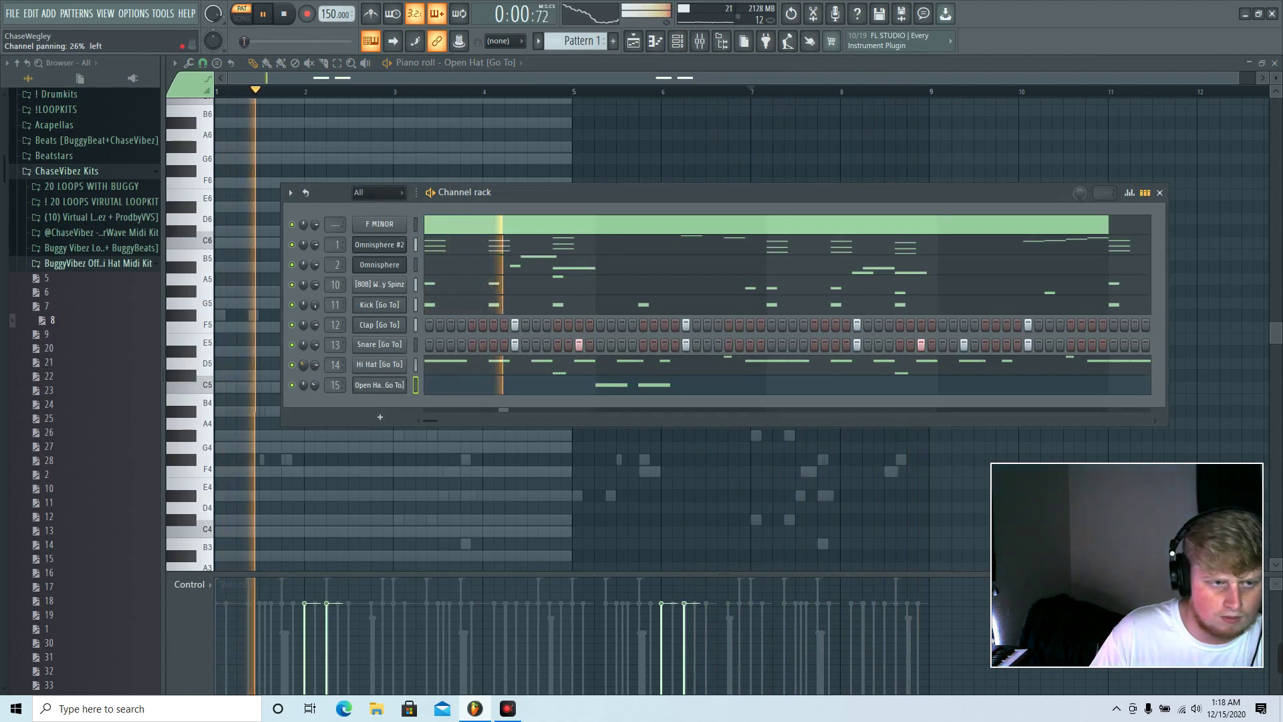
left_click_drag(303, 385, 303, 365)
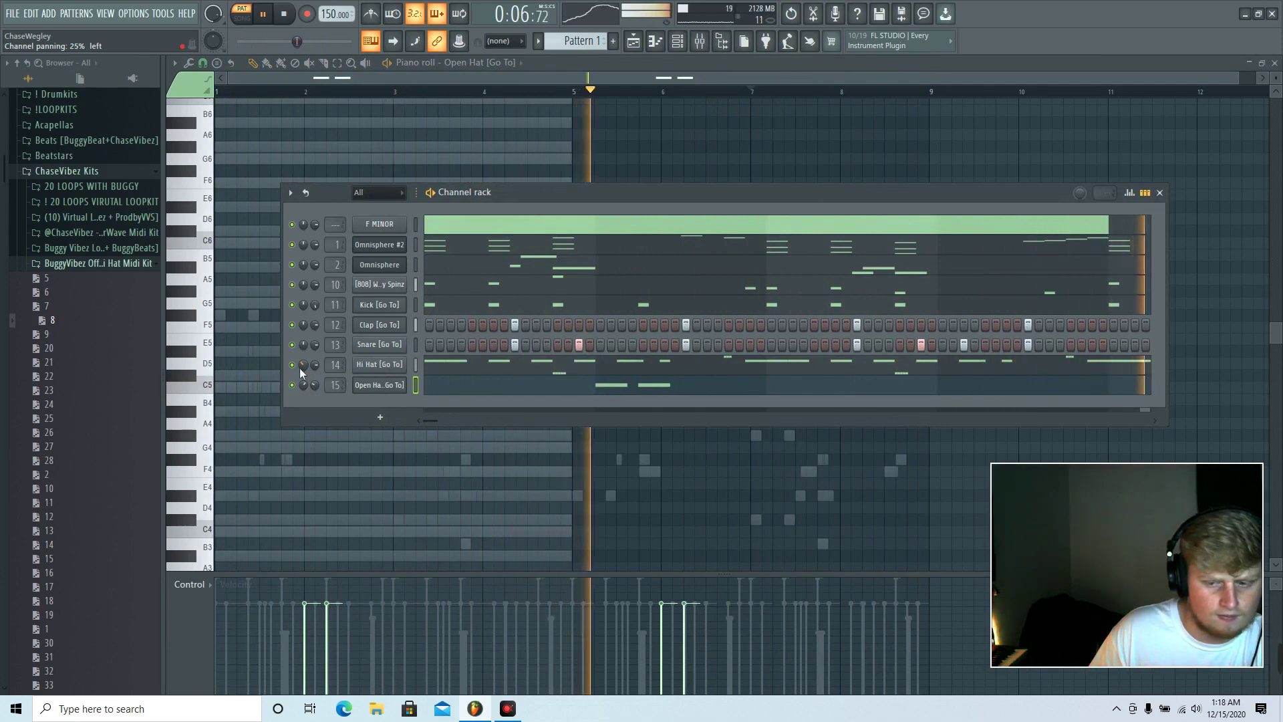
Step: Solo the Omnisphere #2 channel and turn the Omnisphere lead back on so only these two play
right_click(292, 244)
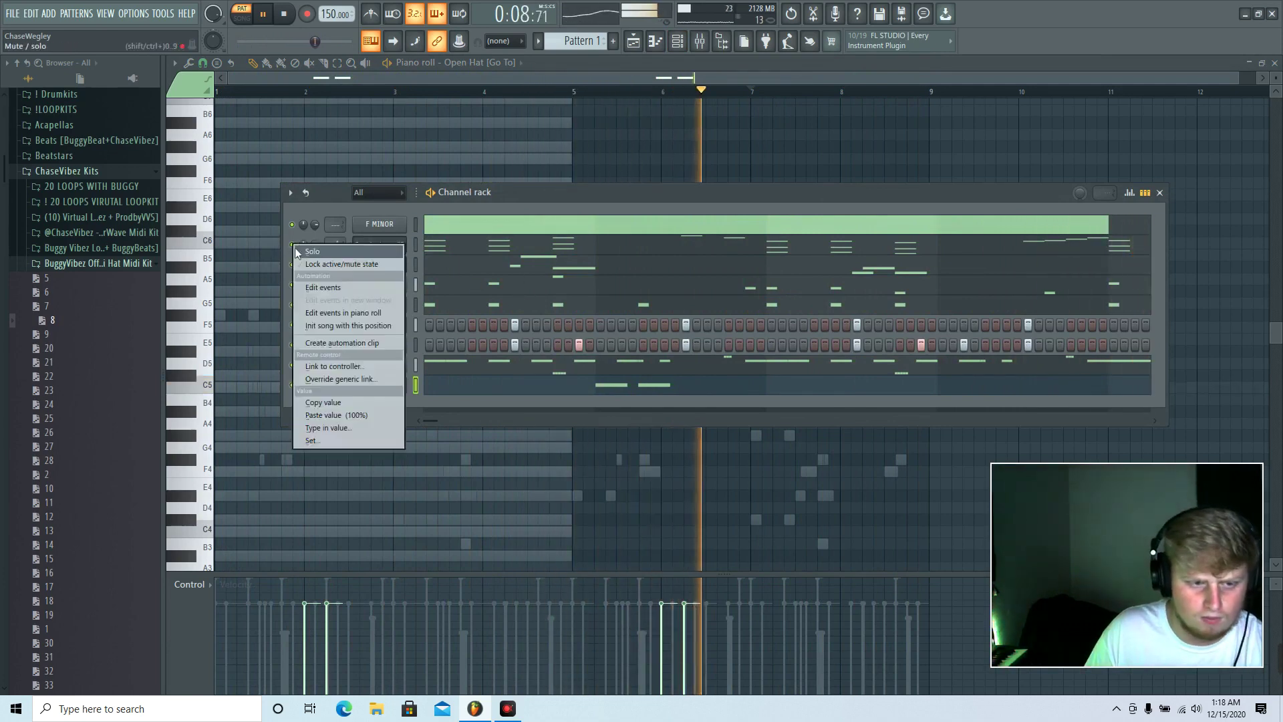
left_click(307, 252)
left_click(292, 265)
Step: Vary the velocities of the Omnisphere #2 chord notes
left_click(379, 245)
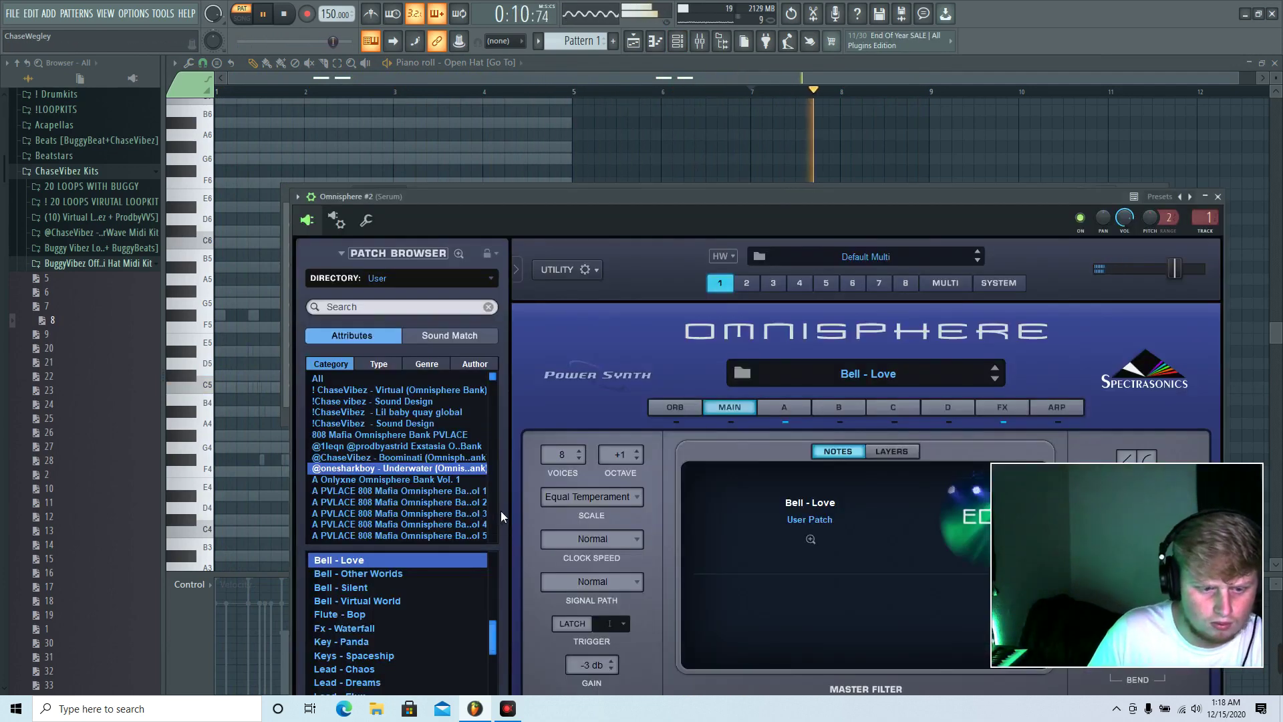
left_click(678, 44)
left_click(524, 253)
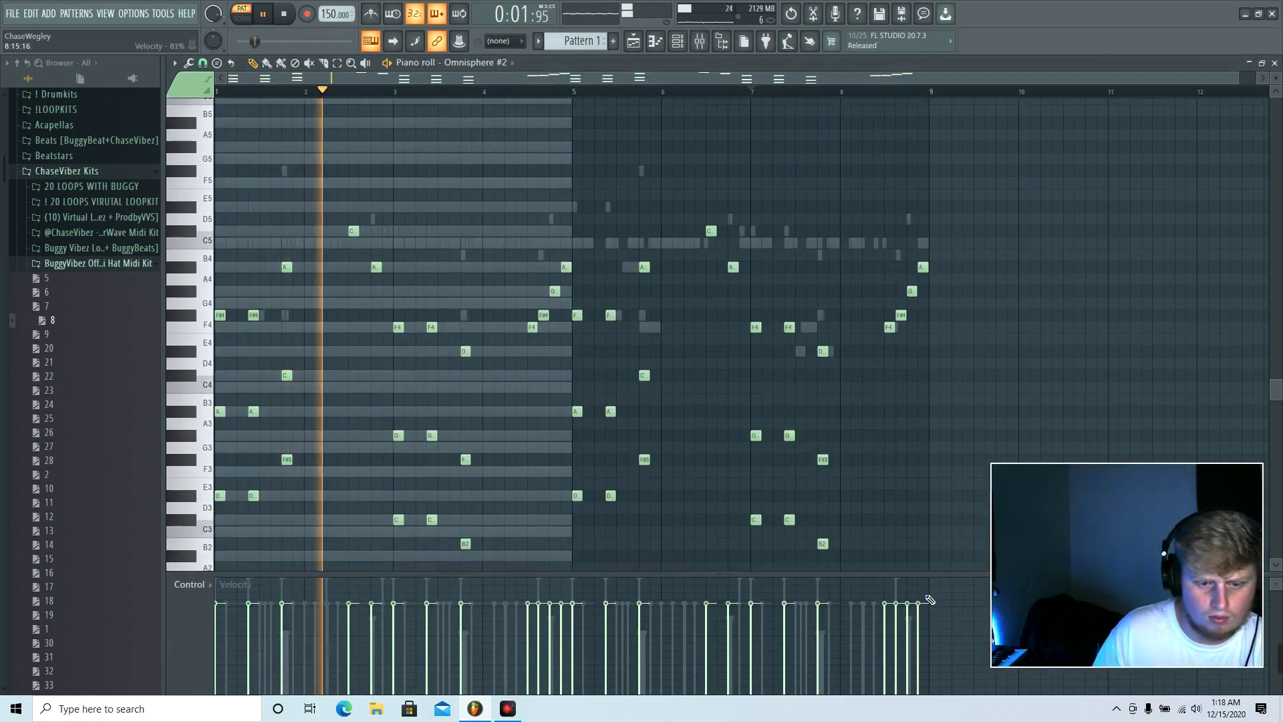
left_click_drag(724, 574, 722, 601)
left_click_drag(923, 573, 587, 453)
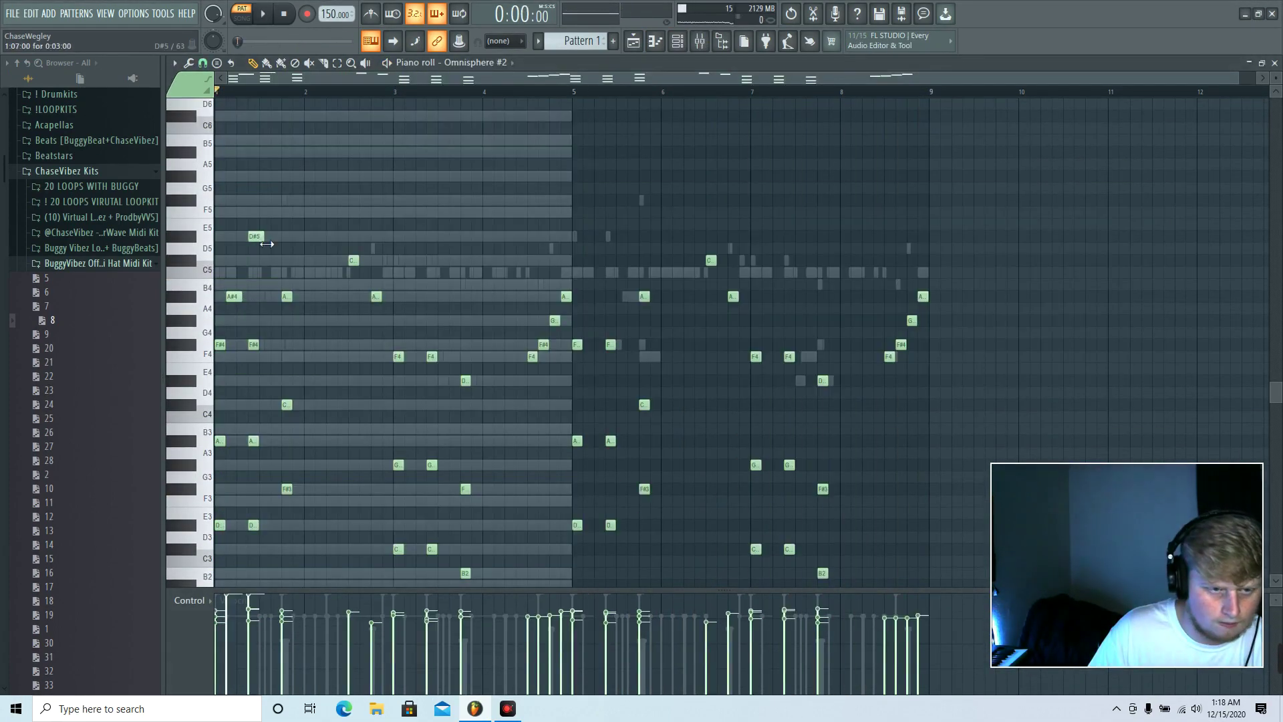
Step: Add A#4 and C#5 melody notes between the Omnisphere #2 chords in bars 1, 3, 5 and 7
key("space")
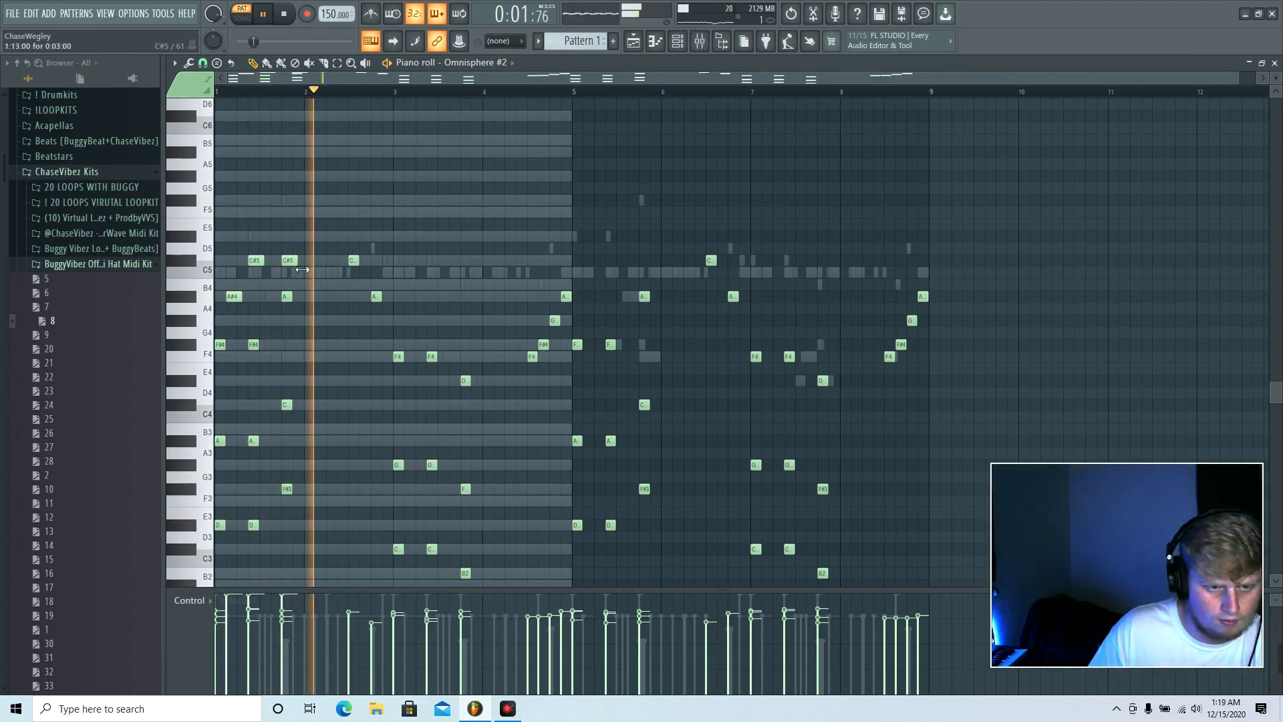
scroll(773, 413, "down", 2)
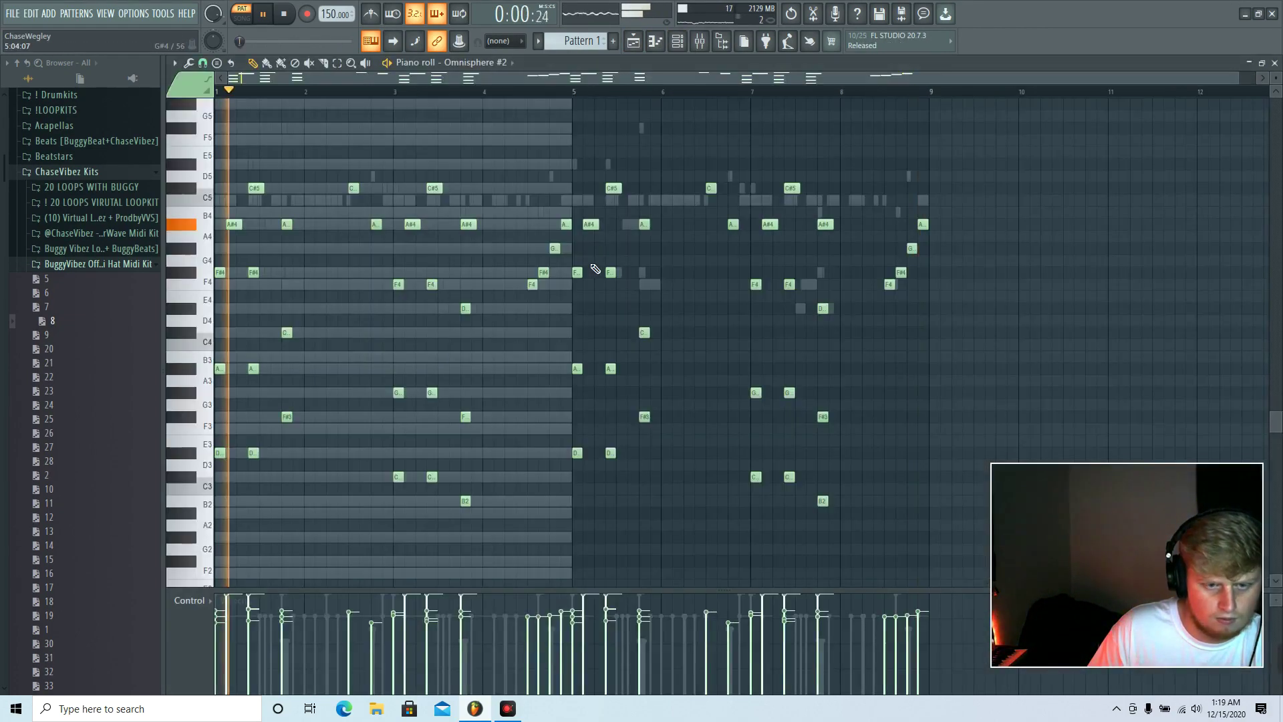
left_click_drag(472, 249, 476, 294)
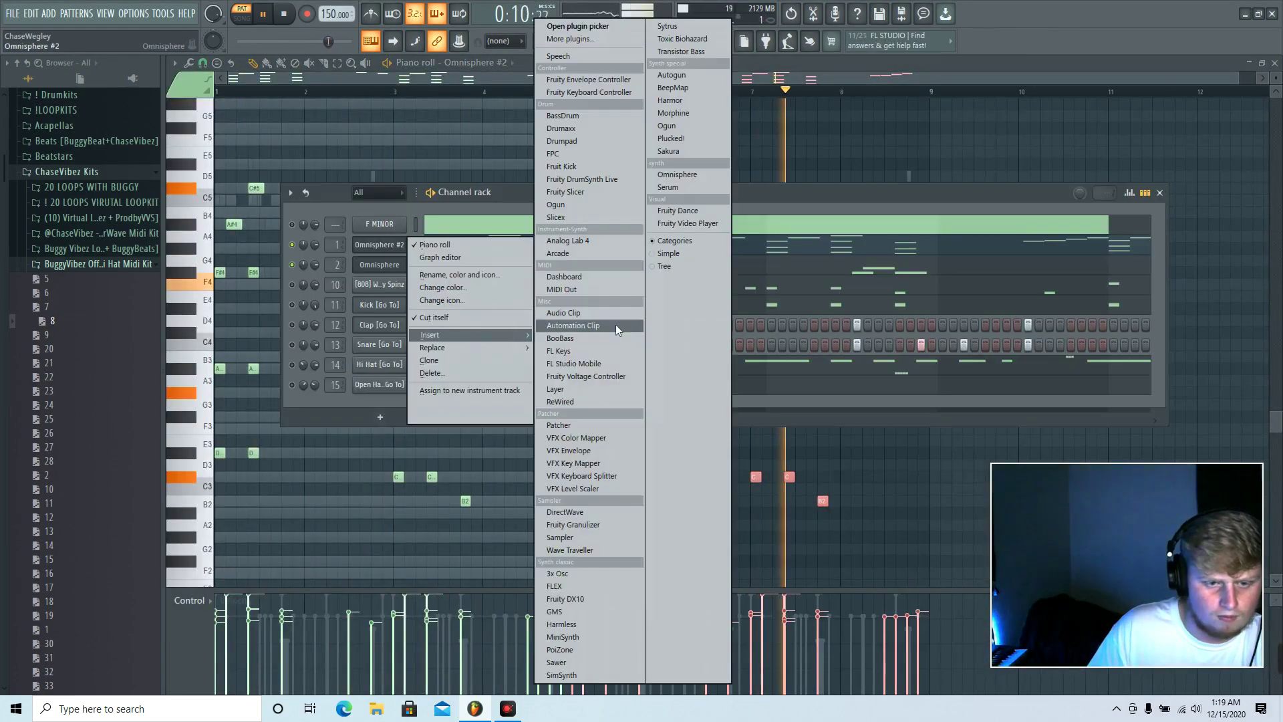
Step: Add a third Omnisphere with Arp - Magic from the Underwater bank and copy the Omnisphere #2 notes into it
left_click(413, 489)
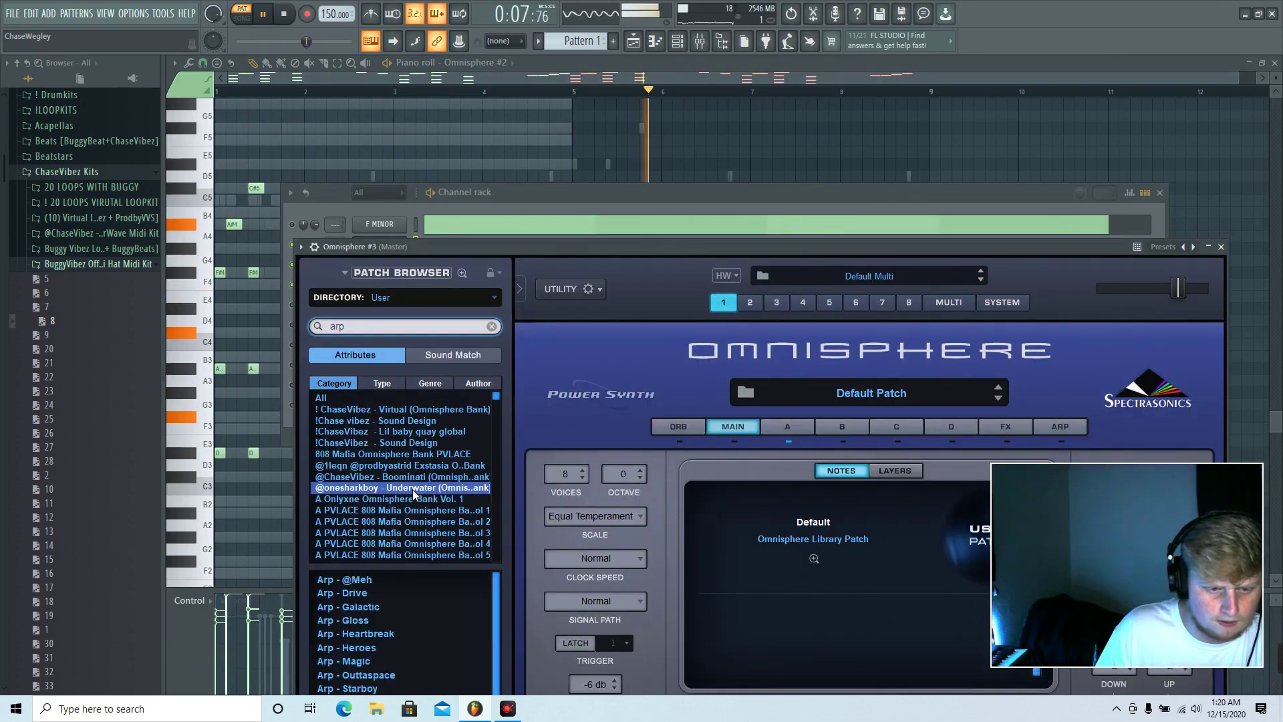
left_click(406, 663)
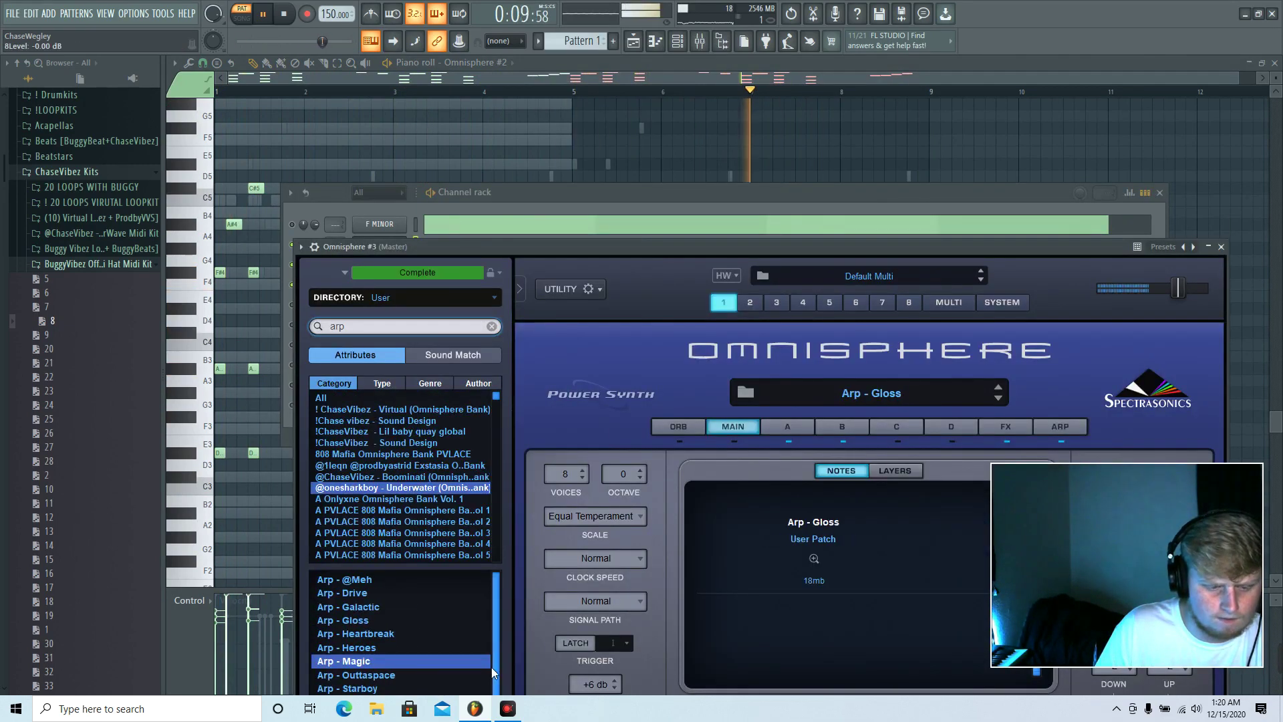
left_click(685, 44)
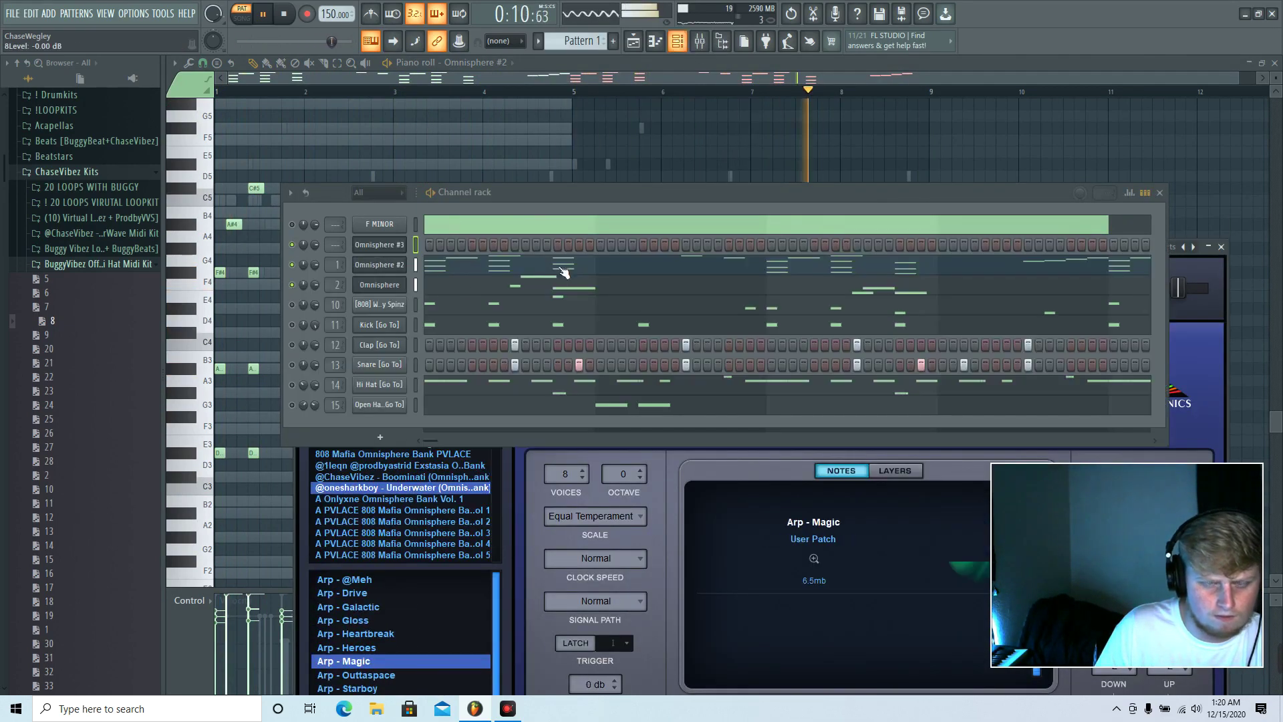
left_click(416, 245)
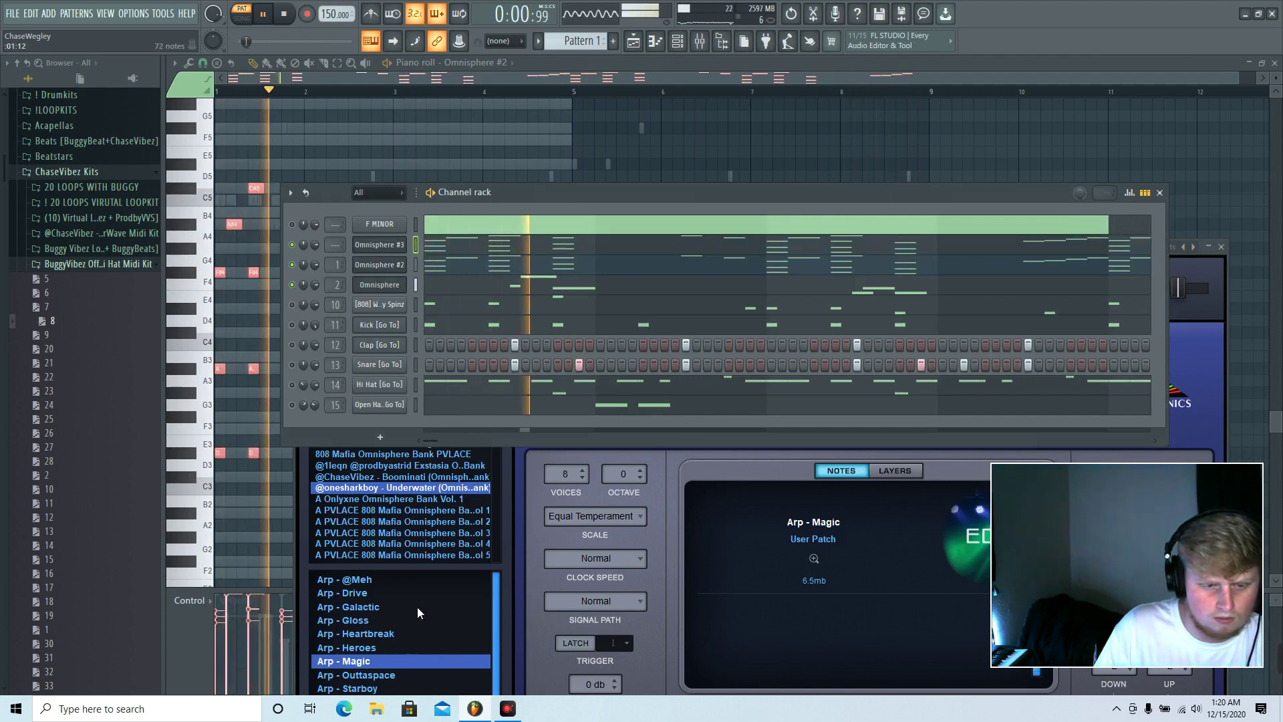
Step: Audition the Arp - Heroes and Arp - Gloss patches on Omnisphere #3
left_click(398, 645)
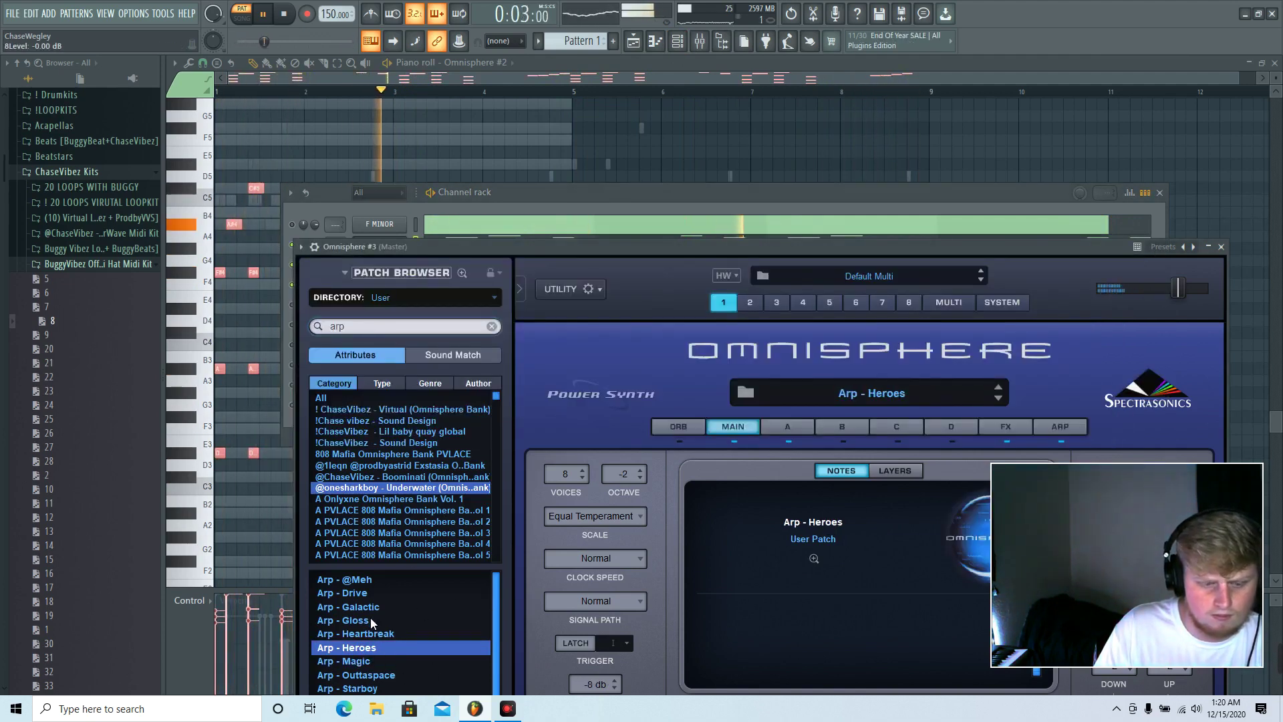
left_click(343, 620)
Step: Route the Omnisphere #3 channel to mixer insert 3
key("F9")
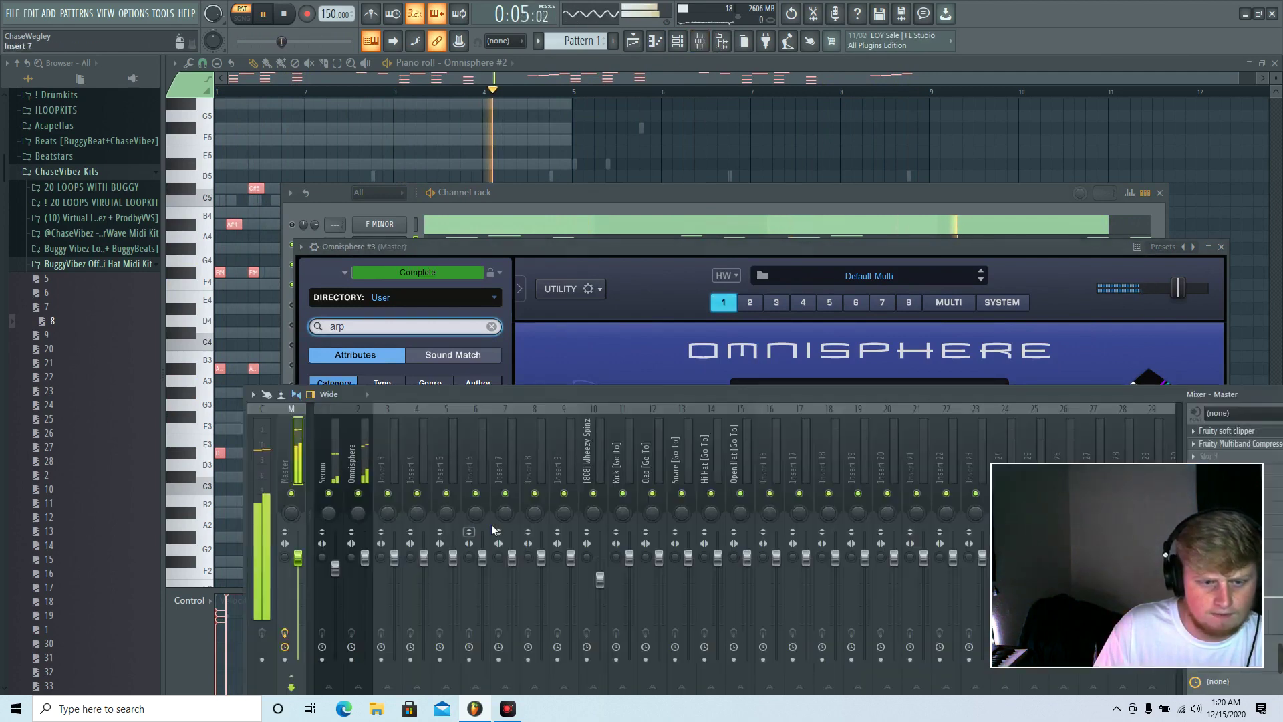
right_click(383, 466)
mouse_move(485, 457)
left_click(564, 458)
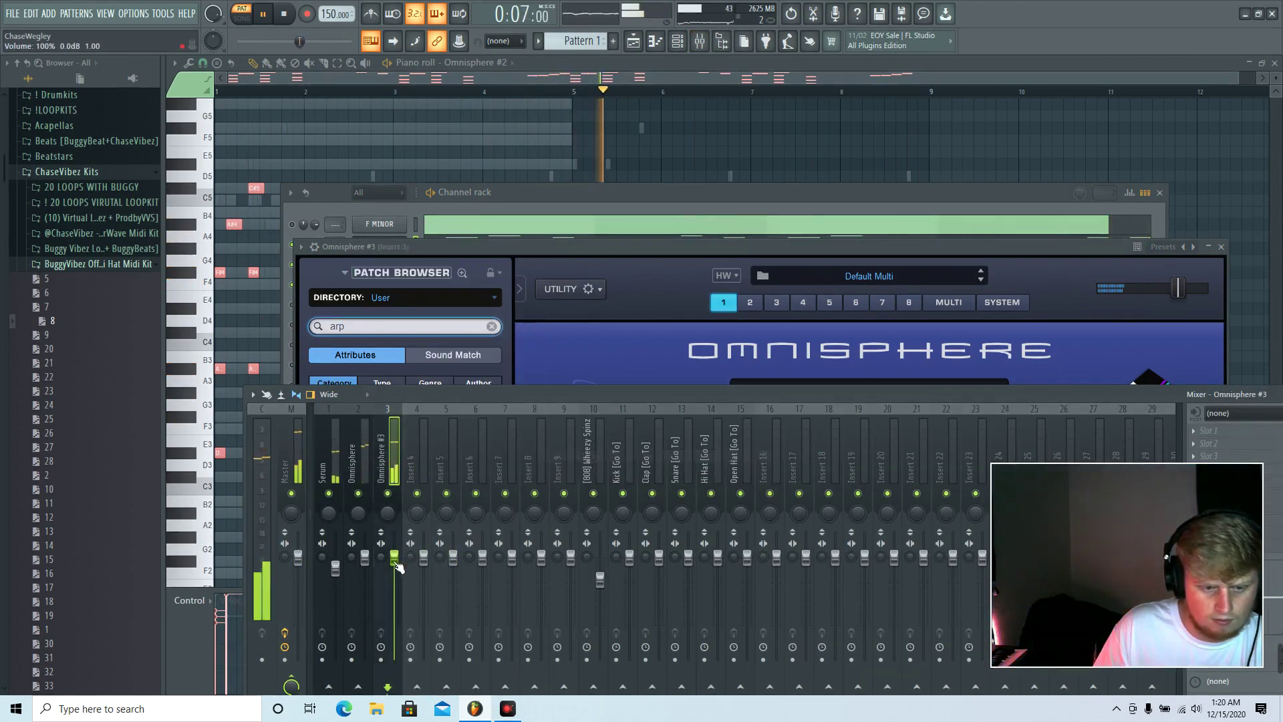
Step: Try Arp - Galactic on Omnisphere #3, then load Arp - Outtaspace
left_click(559, 378)
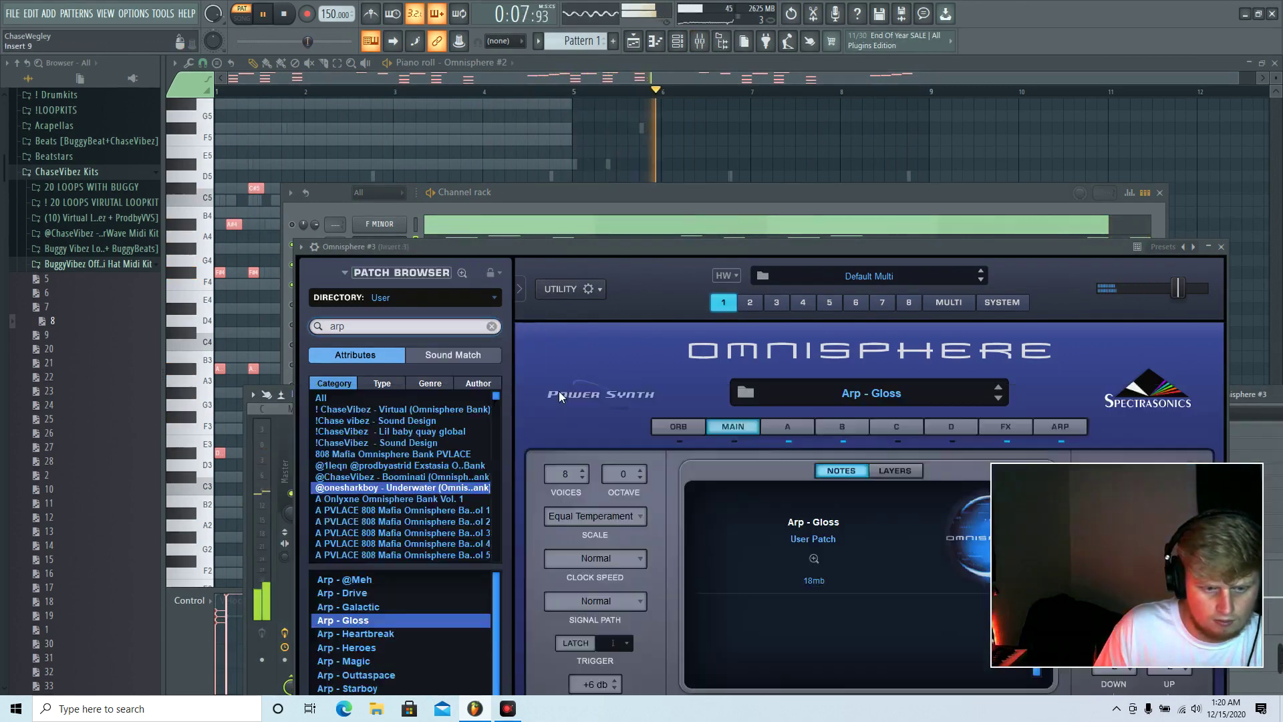
left_click(383, 605)
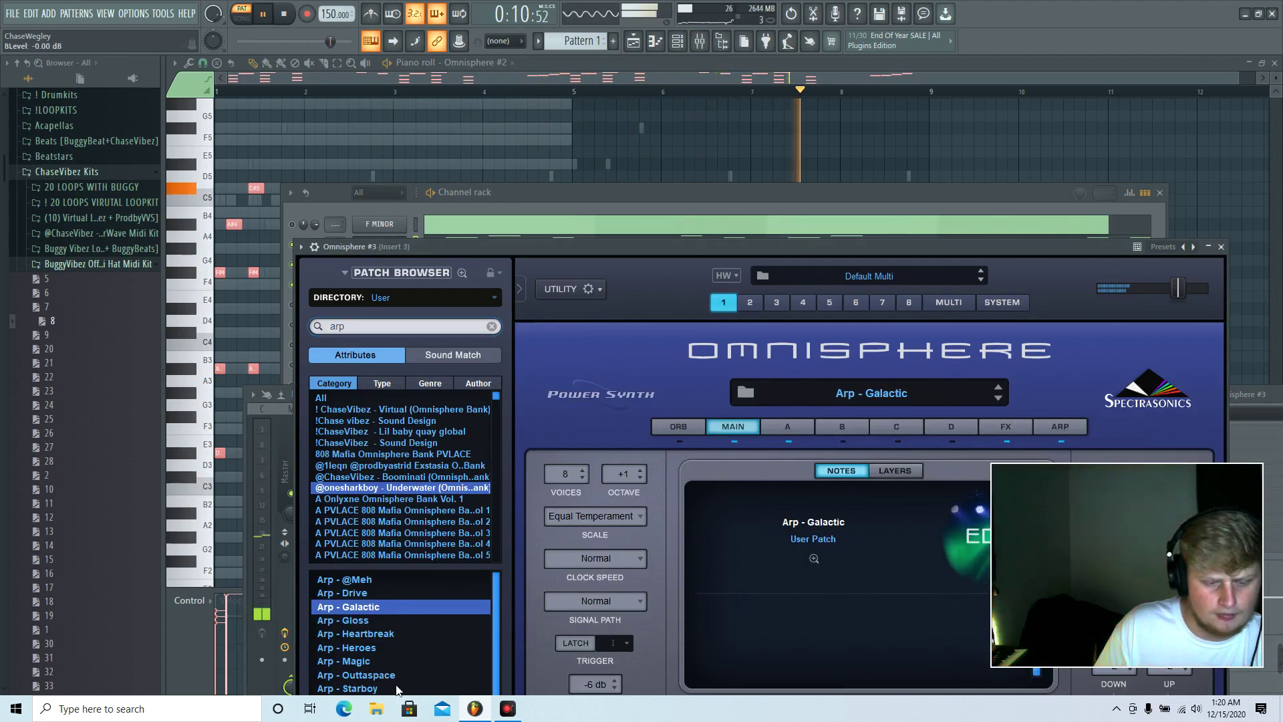
left_click(375, 675)
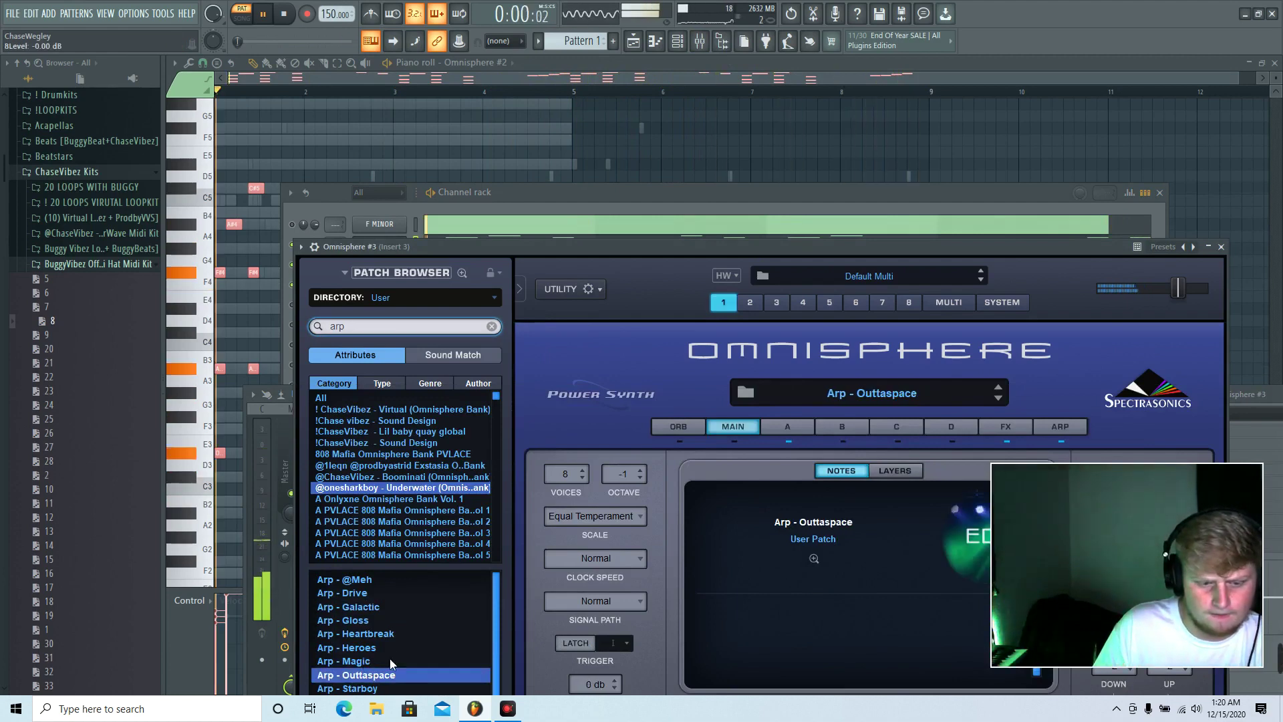
Step: Audition Arp - Magic and Arp - Starboy on Omnisphere #3 and load Arp - Galactic
left_click(381, 661)
left_click(370, 688)
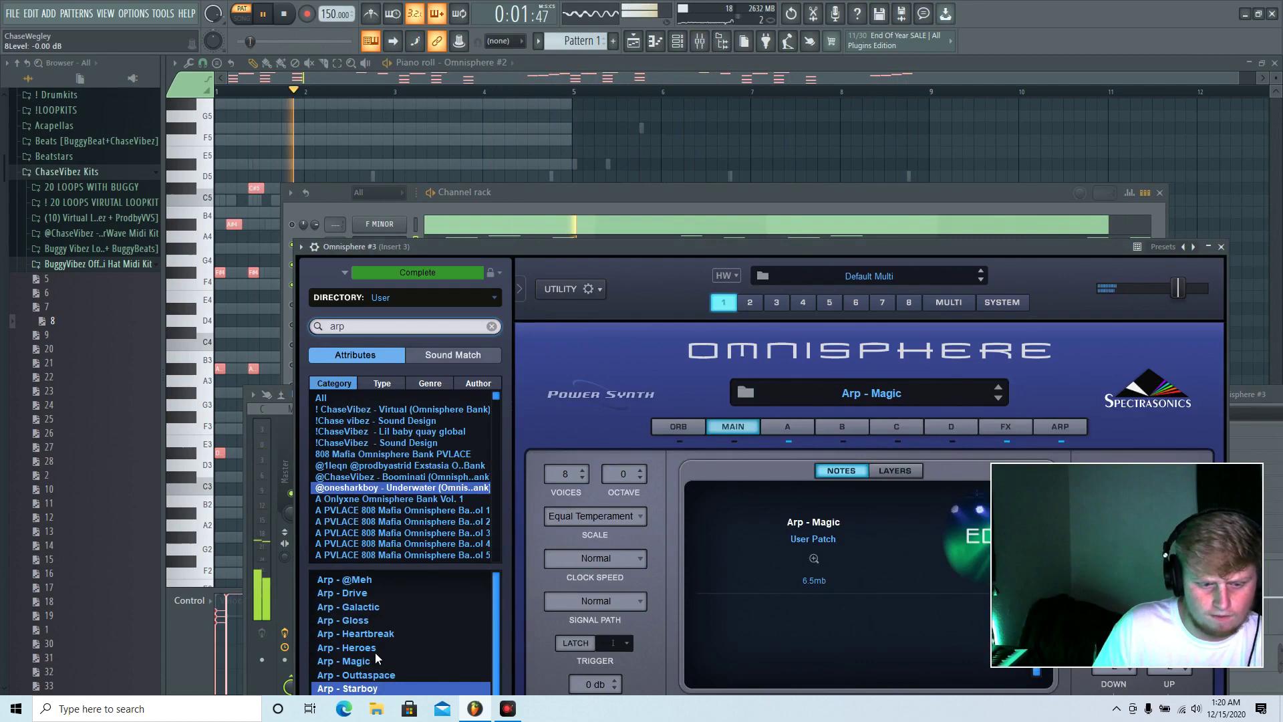
left_click(375, 607)
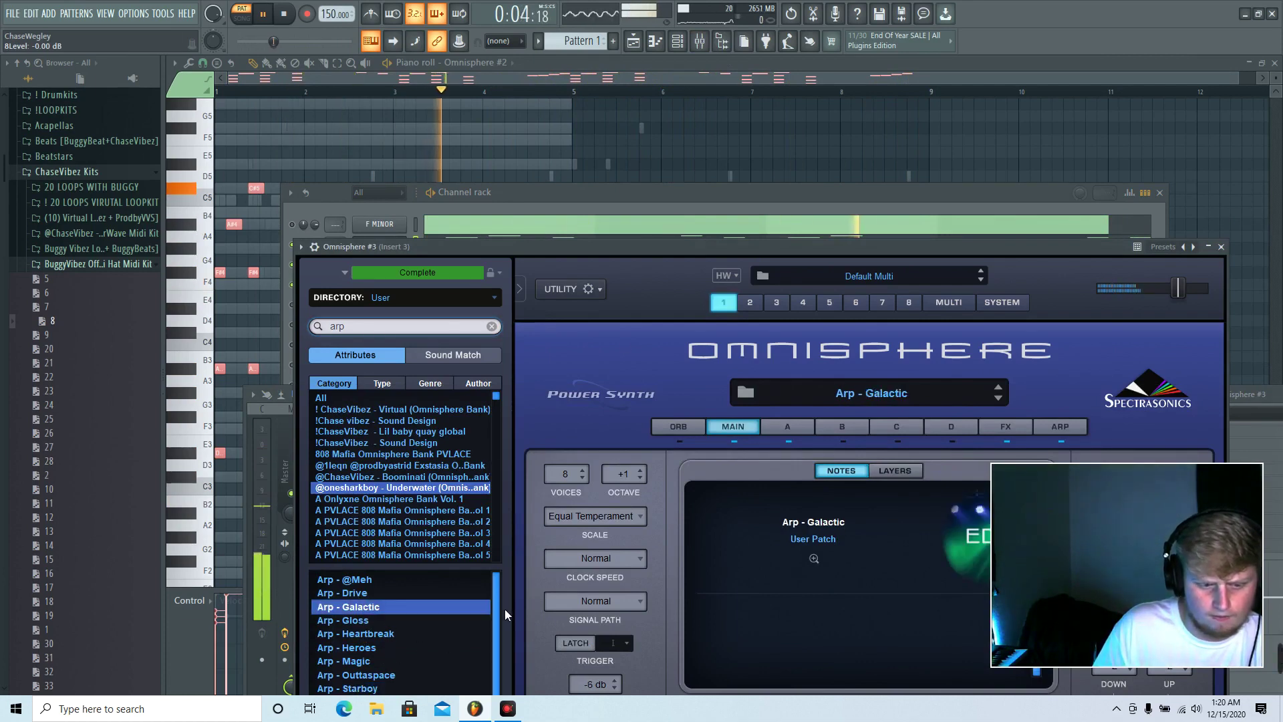
left_click(700, 41)
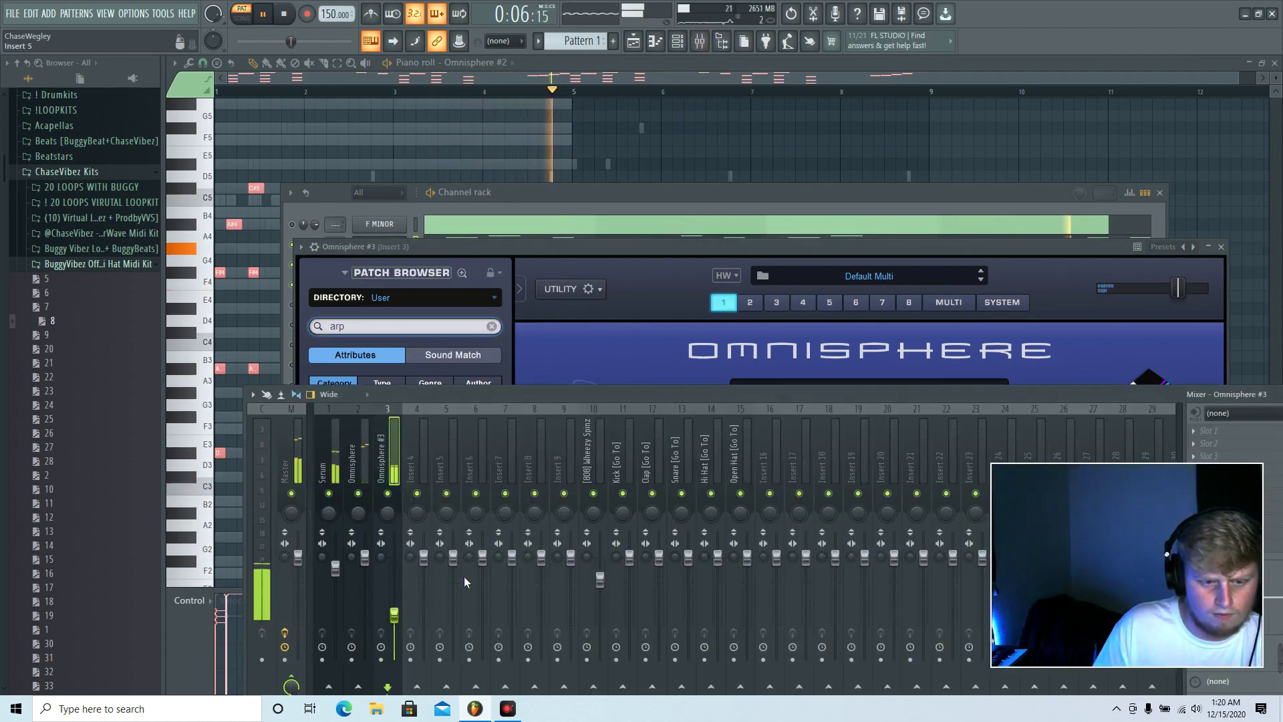
Step: Toggle the Omnisphere channel's mute and solo to compare the mix, and delete the F MINOR channel from the channel rack
left_click(570, 343)
left_click(428, 233)
right_click(292, 276)
left_click(298, 287)
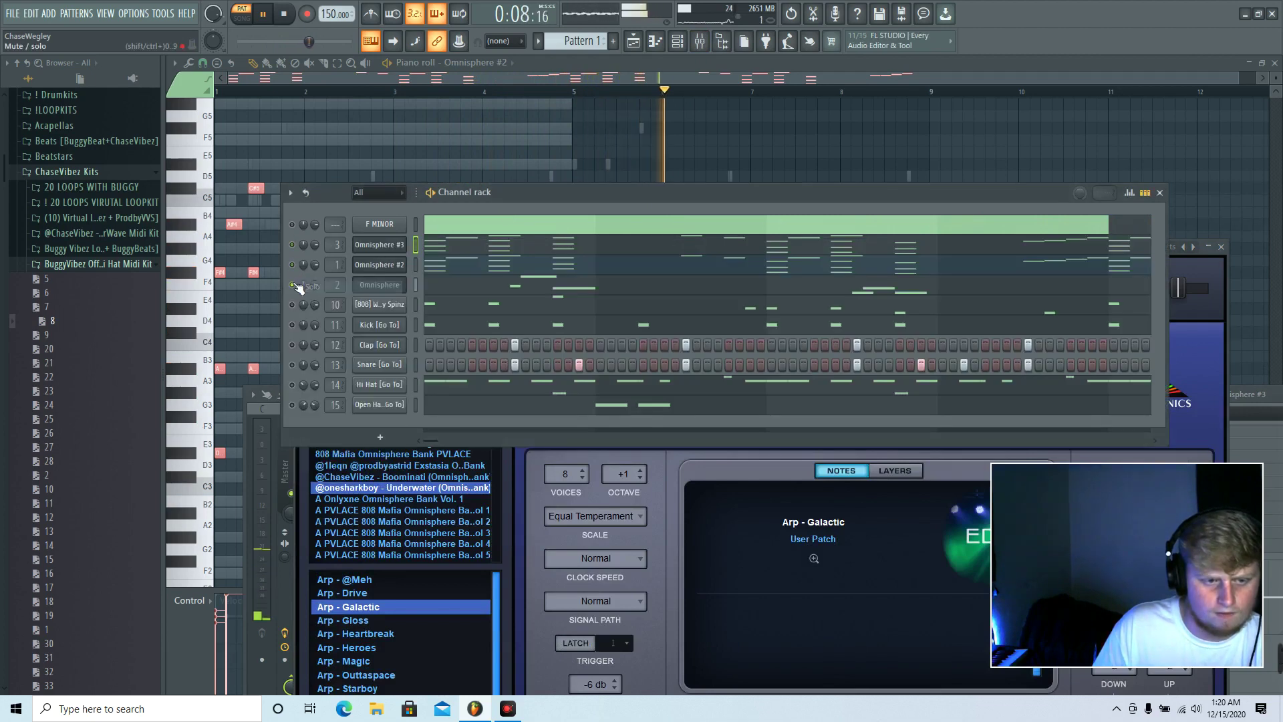
right_click(292, 283)
left_click(309, 291)
right_click(380, 226)
left_click(442, 365)
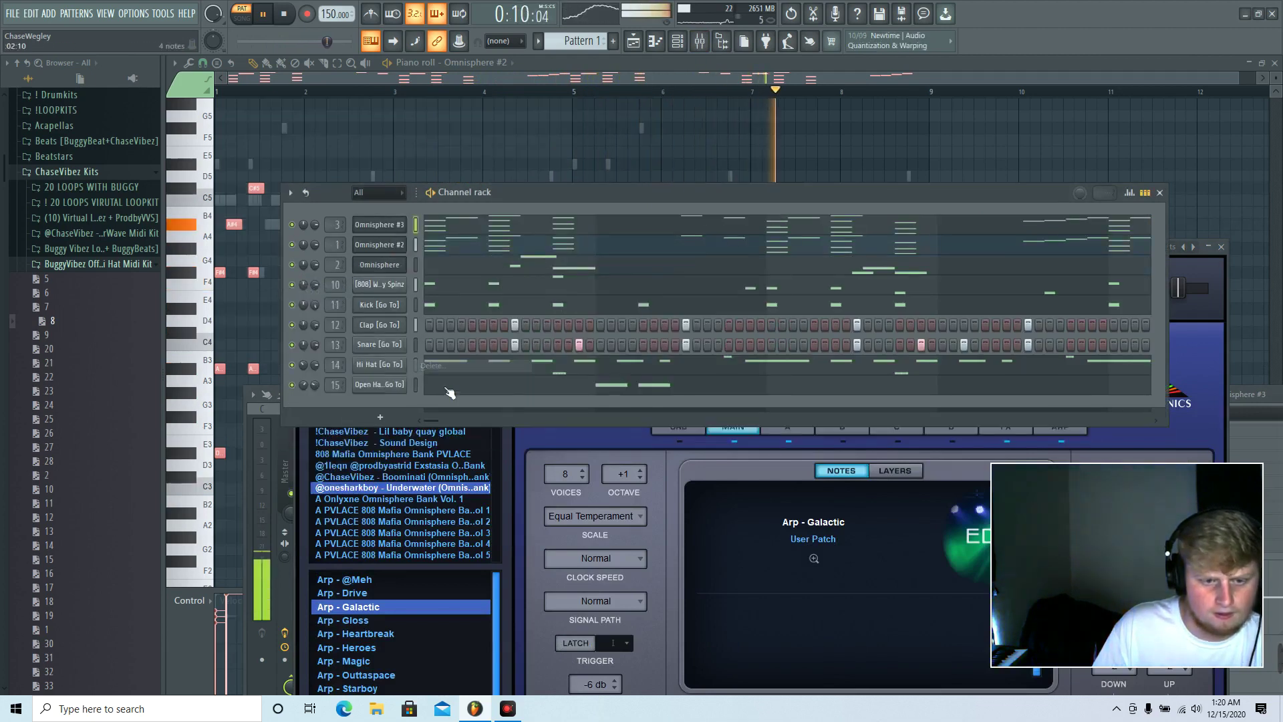
Step: Adjust the quick fade-out of the [808] Wheezy Spinz sample
left_click(380, 284)
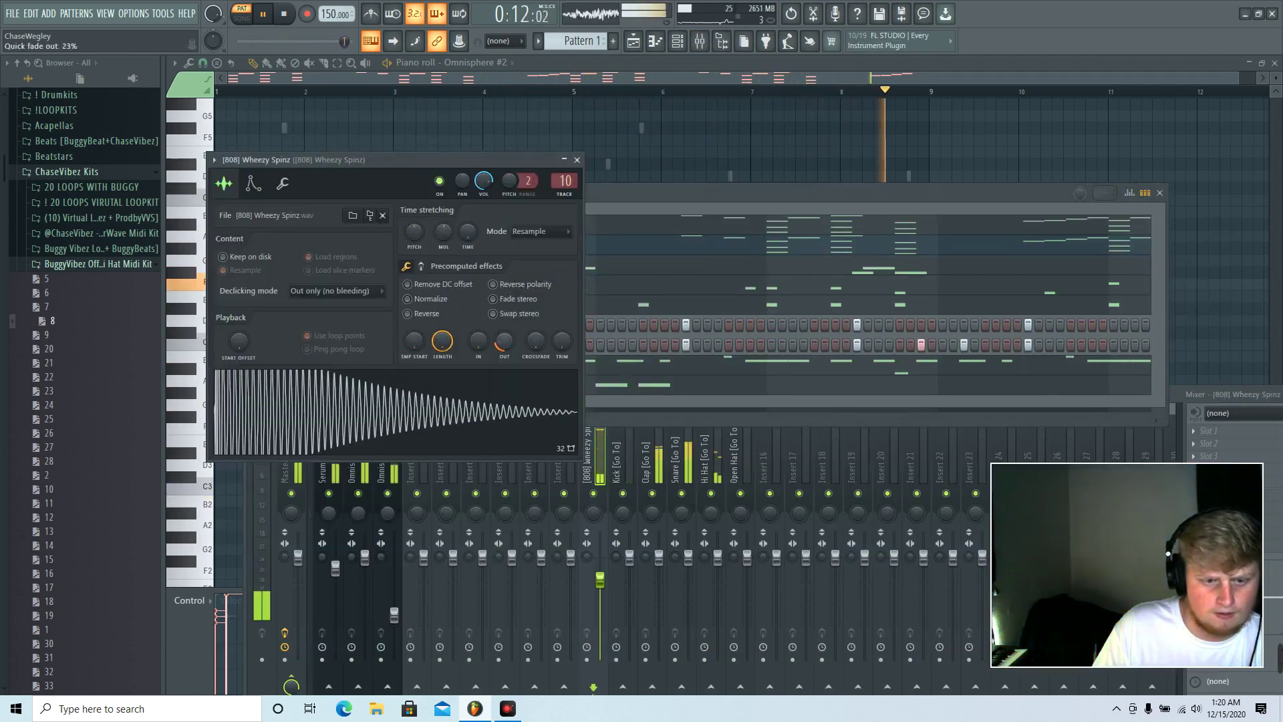
mouse_move(503, 343)
left_mouse_down()
mouse_move(505, 331)
mouse_move(516, 364)
left_mouse_up()
left_click(592, 266)
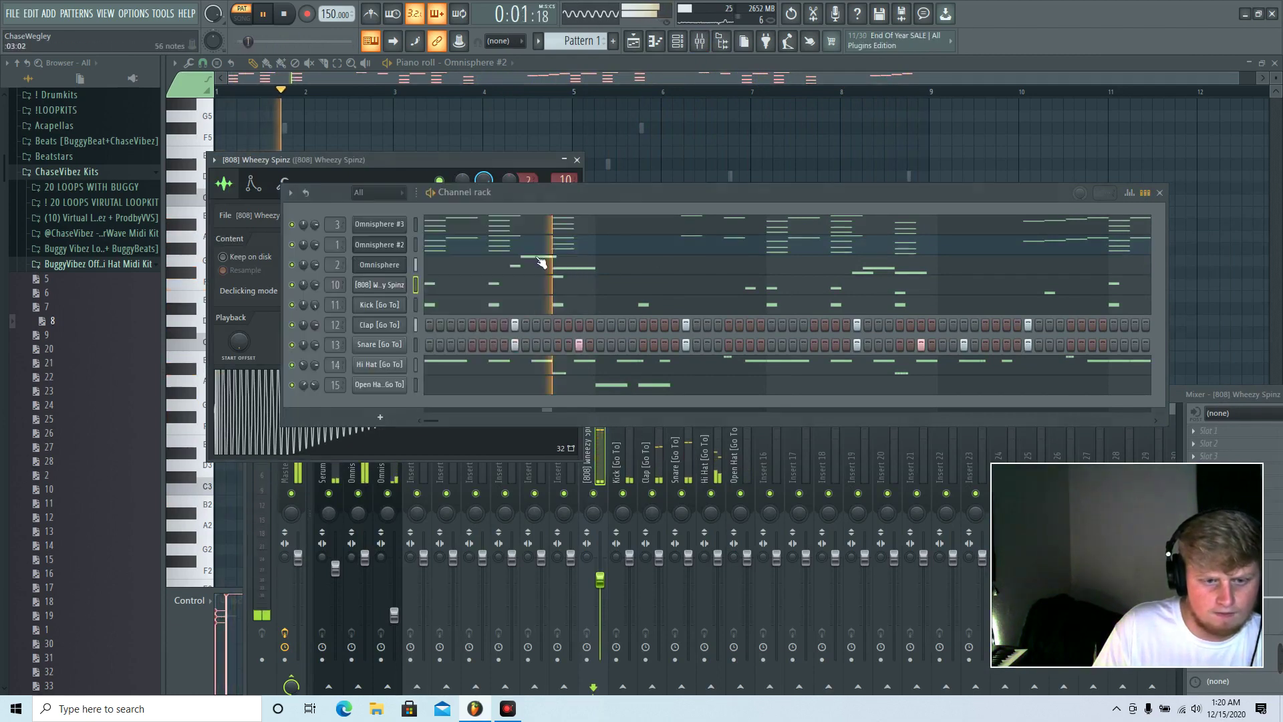
Step: Place a D4 end marker note at bar 9 in the 808 pattern and stretch all 808 notes legato
left_click(676, 41)
left_click(677, 42)
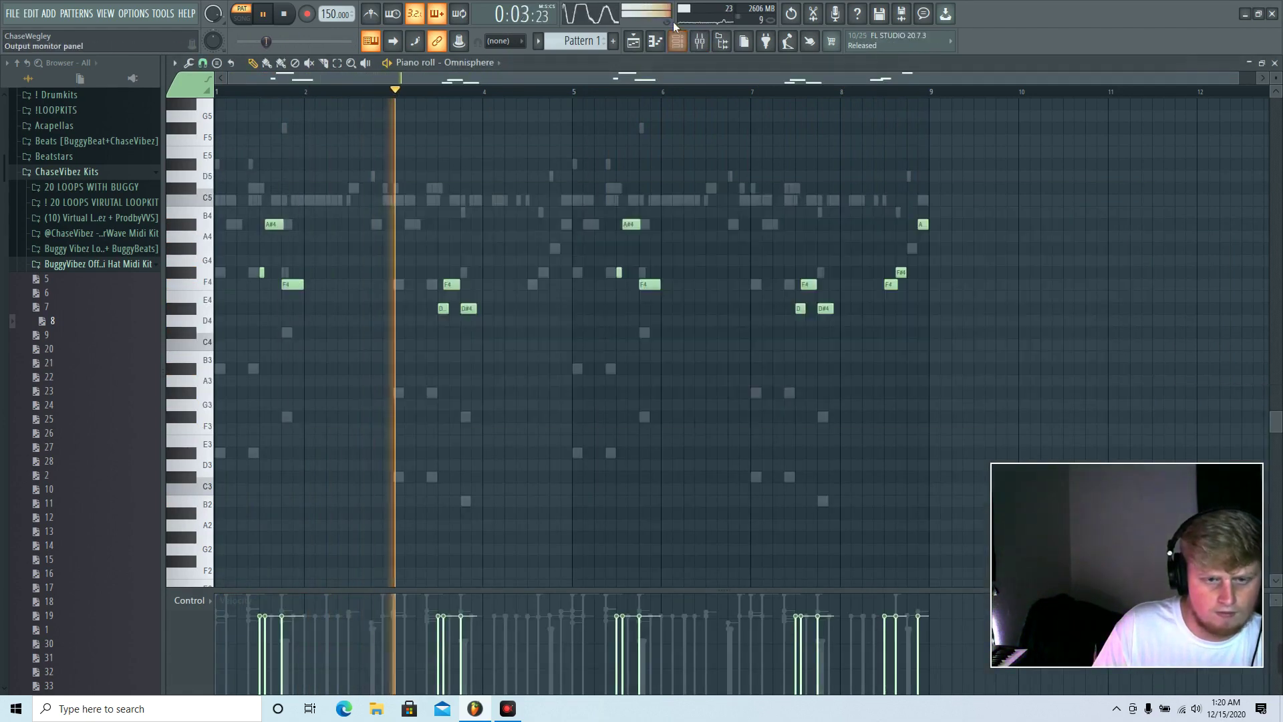
left_click(677, 42)
left_click(458, 289)
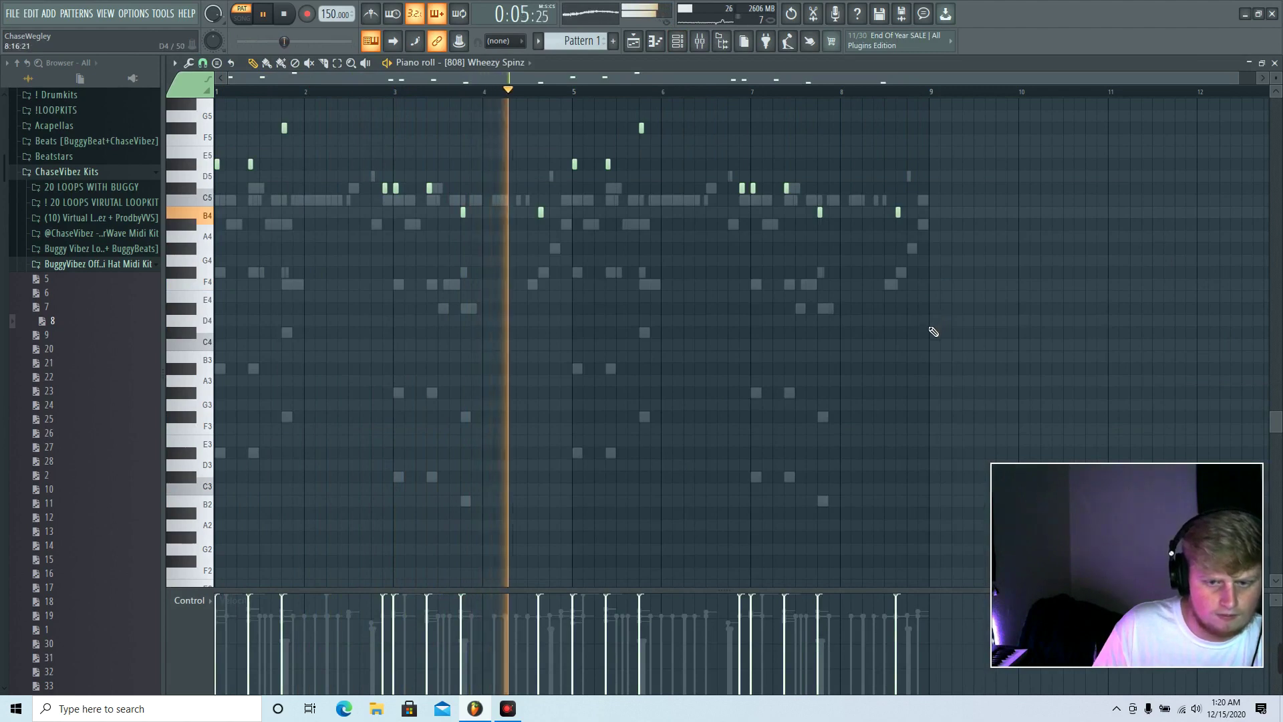
left_click(934, 321)
key("ctrl+l")
key("Return")
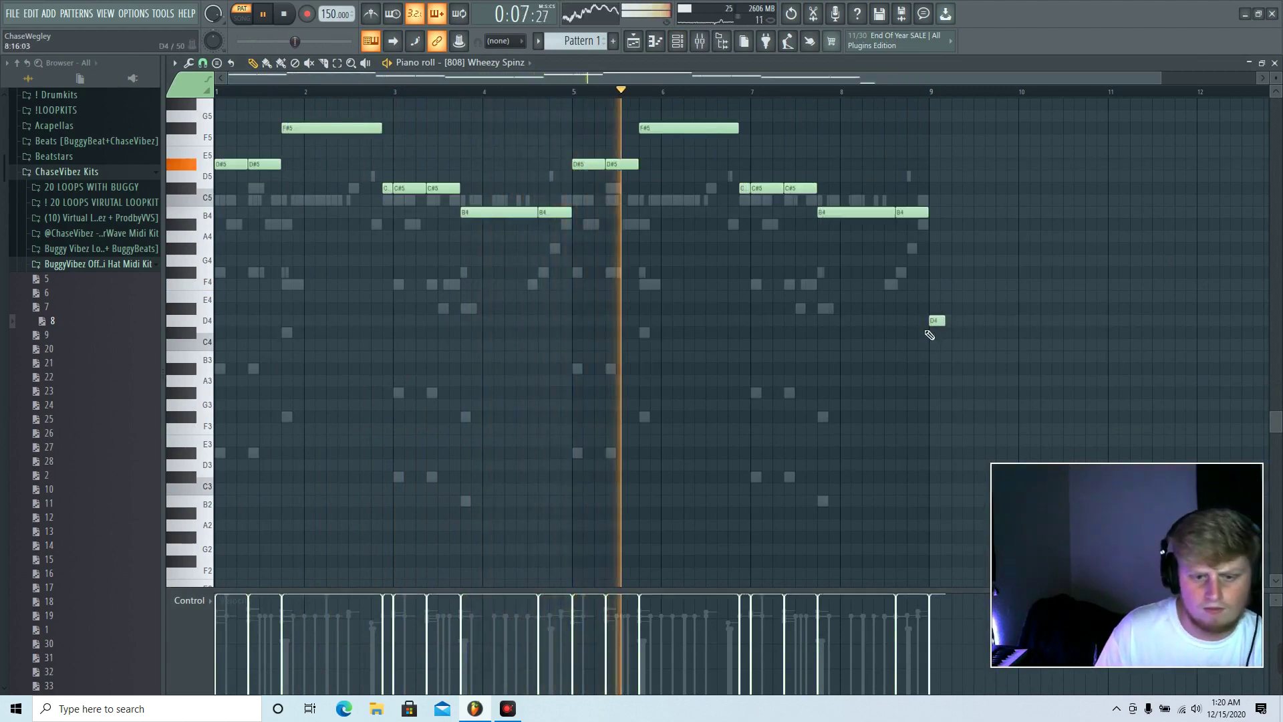
Step: Delete the 808's D4 marker note at bar 9 and the short C#5 notes just before bars 3 and 7
scroll(931, 335, "up", 2)
right_click(936, 393)
scroll(940, 412, "up", 1)
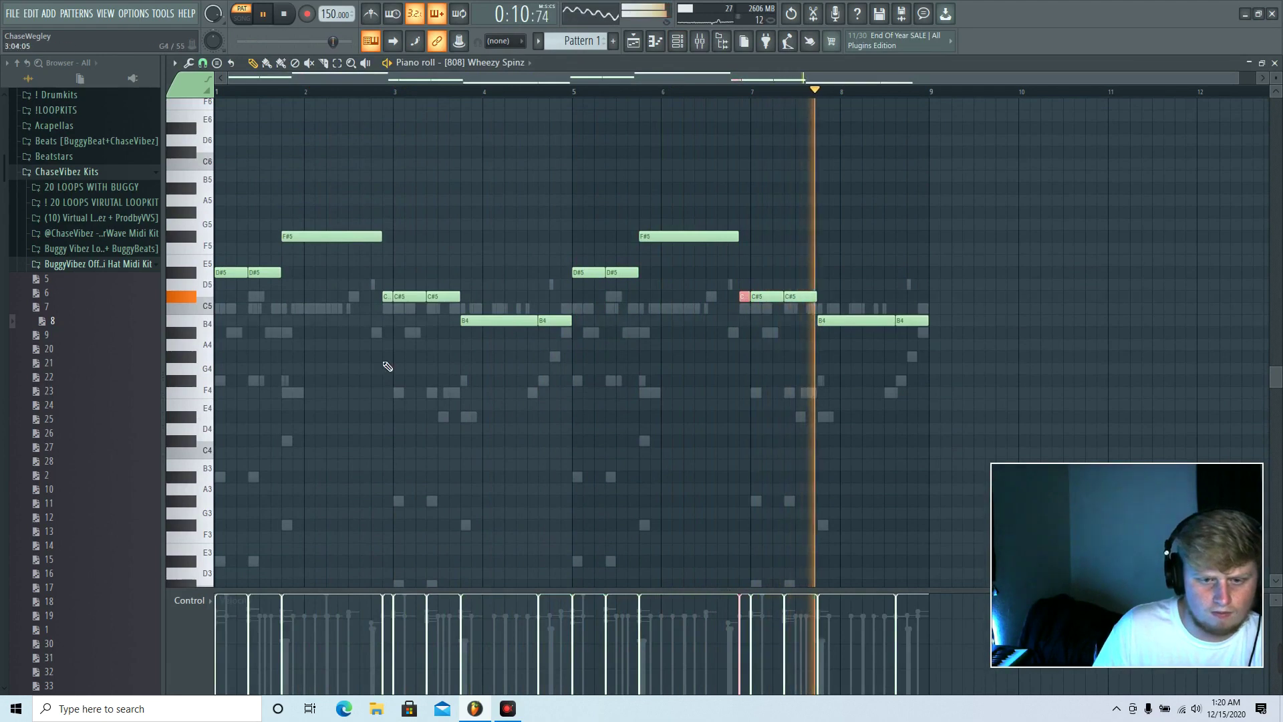
left_click(388, 297, "ctrl+shift")
key("Delete")
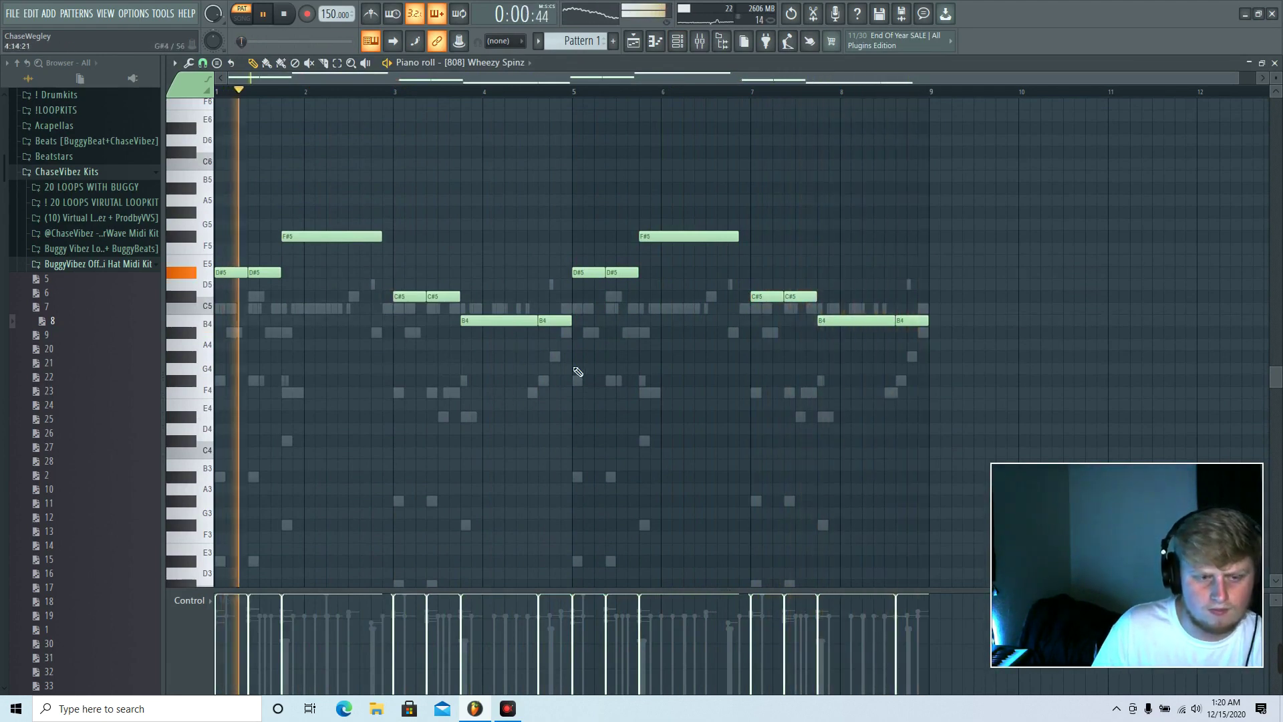
Step: Add Omnisphere #4 with Pad - Bubble from the Underwater bank, carrying the chord and melody notes, and open its notes for editing
key("F6")
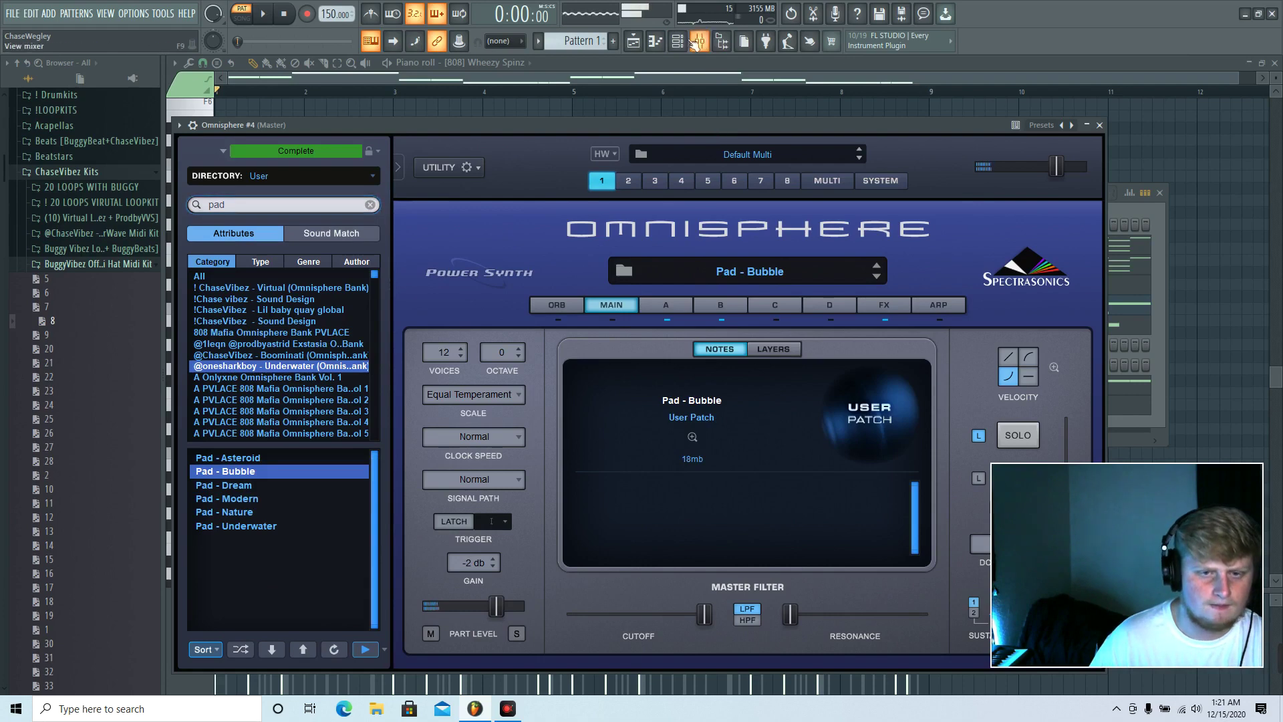
left_click(677, 41)
key("space")
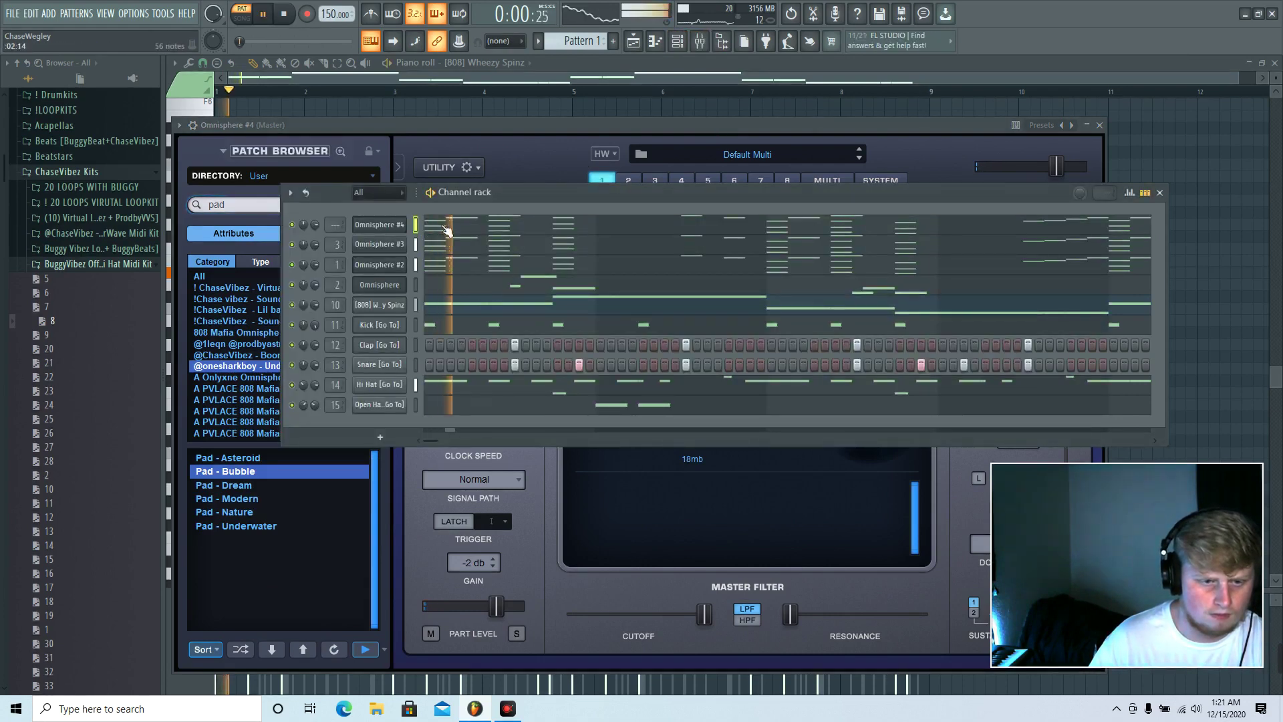
left_click(445, 227)
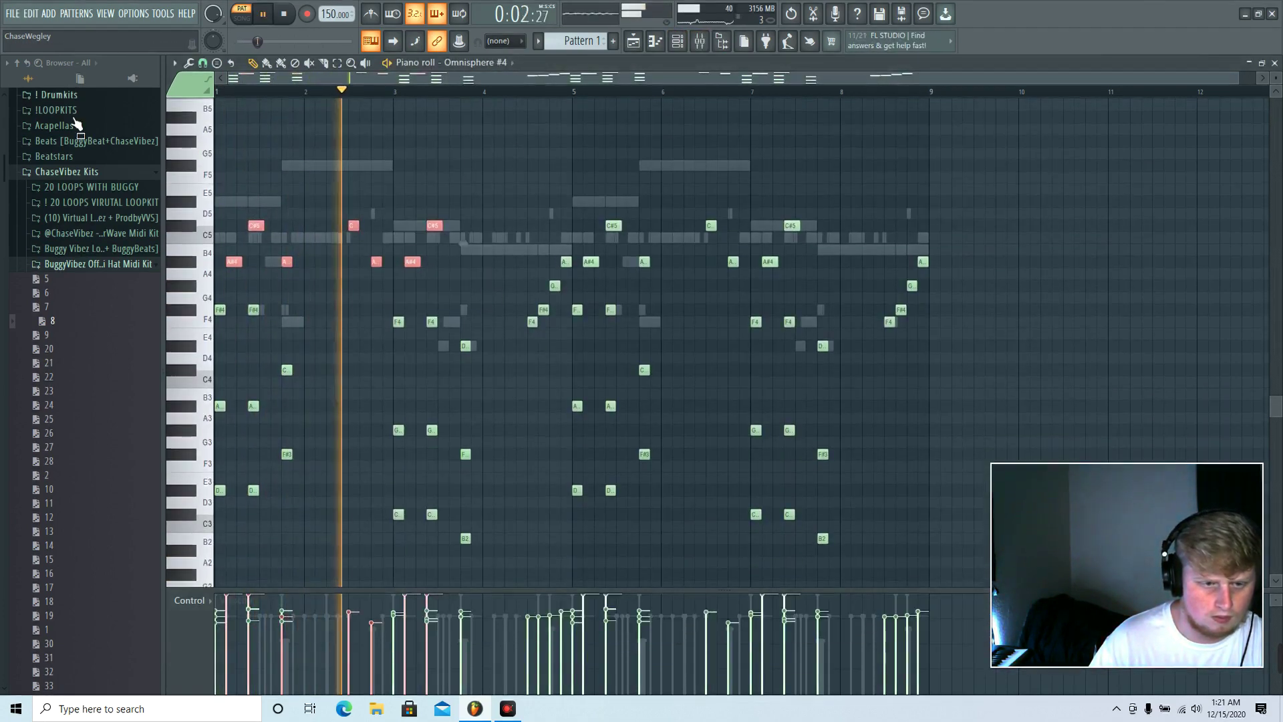
Step: Delete the melody notes and the rising runs before bars 5 and 9 from Omnisphere #4, keeping only the chords
key("Delete")
left_click_drag(885, 303, 538, 179)
key("Delete")
right_click(543, 309)
right_click(533, 321)
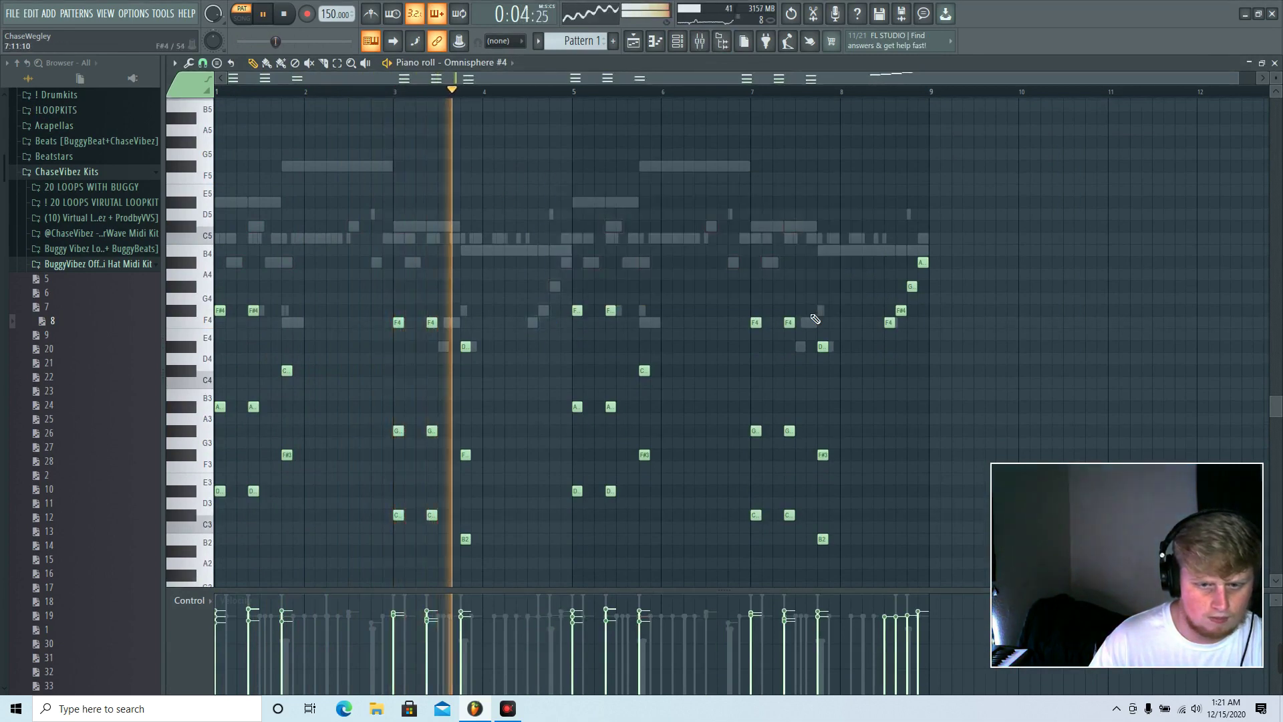
right_click(889, 322)
right_click(901, 310)
right_click(912, 287)
right_click(922, 262)
Step: Raise the Omnisphere #4 chords one octave and stretch them legato
key("ctrl+Up")
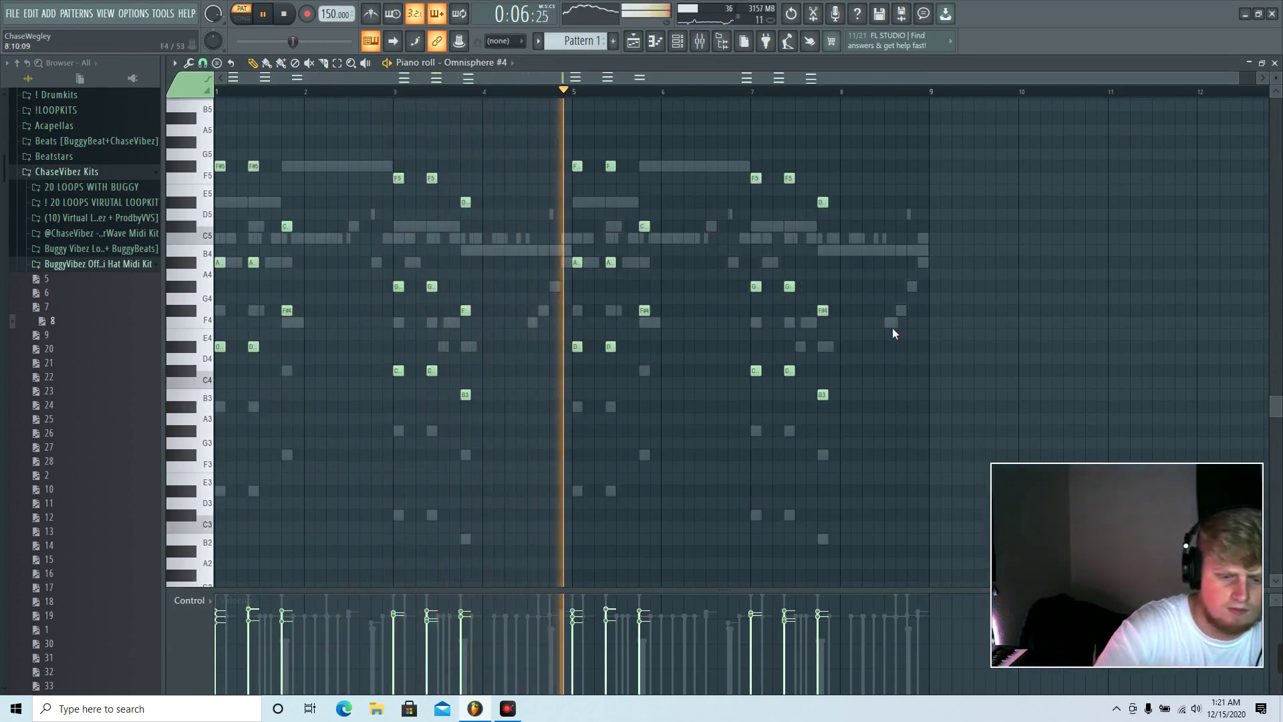
key("ctrl+l")
Step: Replace the Omnisphere #4 chords in bars 5 to 8 with a copy of bars 1 to 4
left_click_drag(920, 466, 596, 100)
key("Delete")
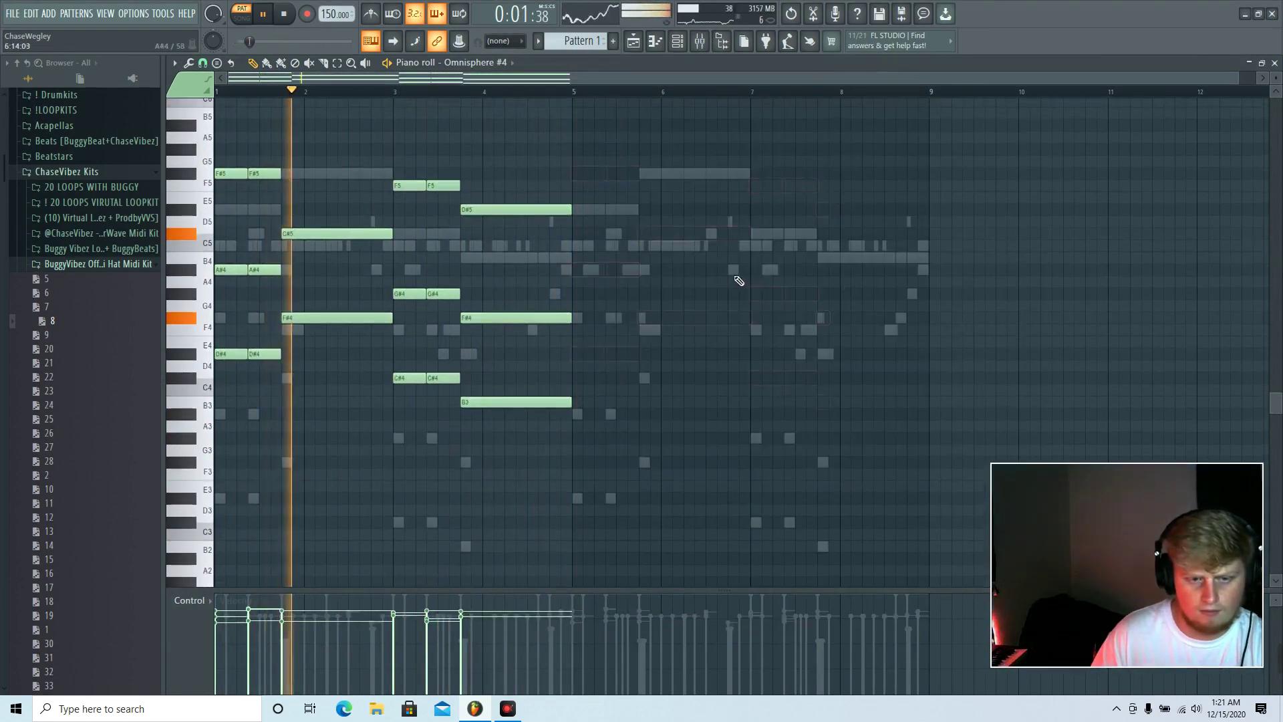
key("ctrl+b")
key("ctrl+d")
Step: Try the Omnisphere #4 chords one octave lower during playback
key("space")
key("ctrl+Down")
key("space")
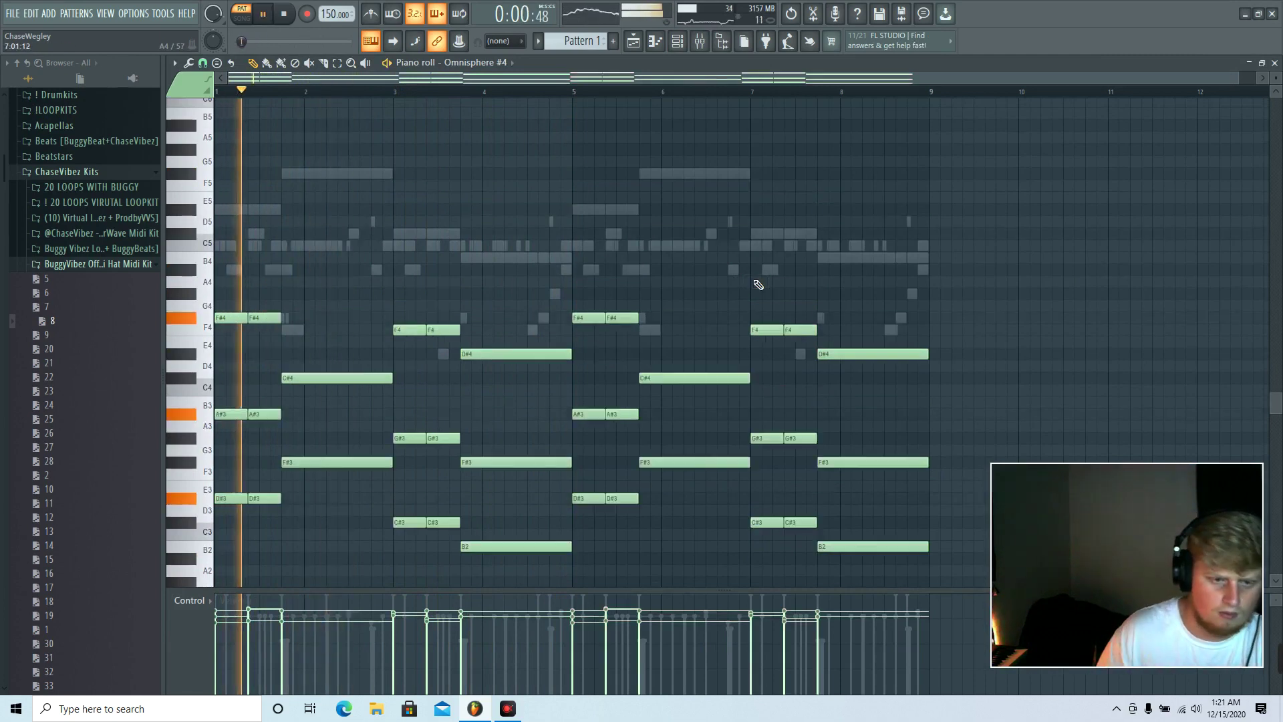
Step: Route the Omnisphere #4 channel to mixer insert 4
key("F9")
right_click(430, 468)
mouse_move(501, 456)
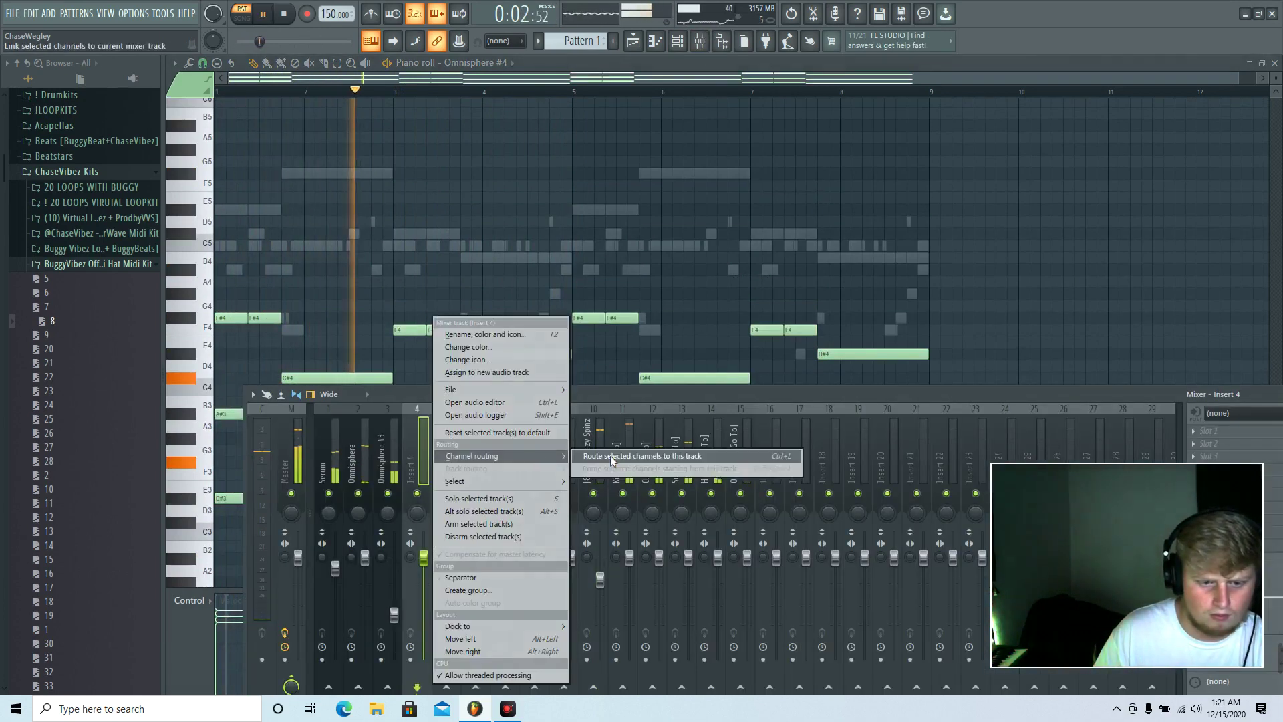
left_click(611, 456)
key("F9")
Step: Raise the Omnisphere #4 chords back one octave, and undo the removal of an A#4 and a D#4 note in bar 5
key("ctrl+Up")
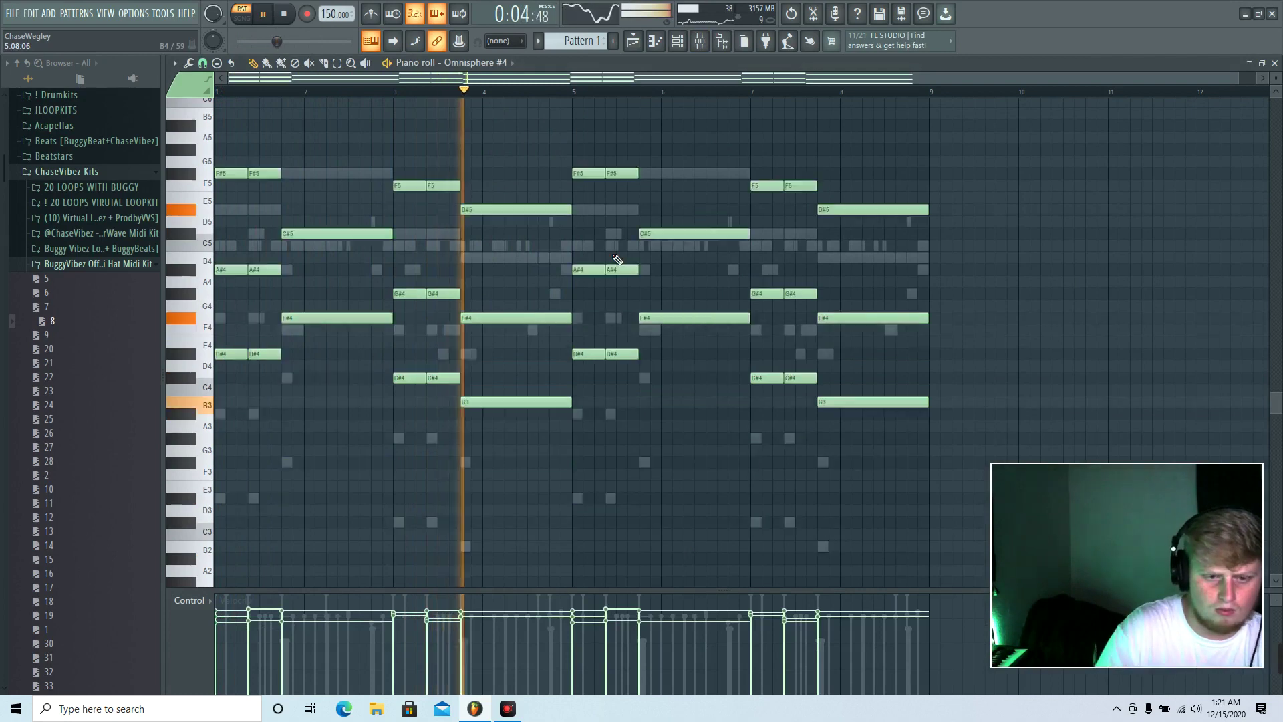
right_click(622, 269)
right_click(588, 353)
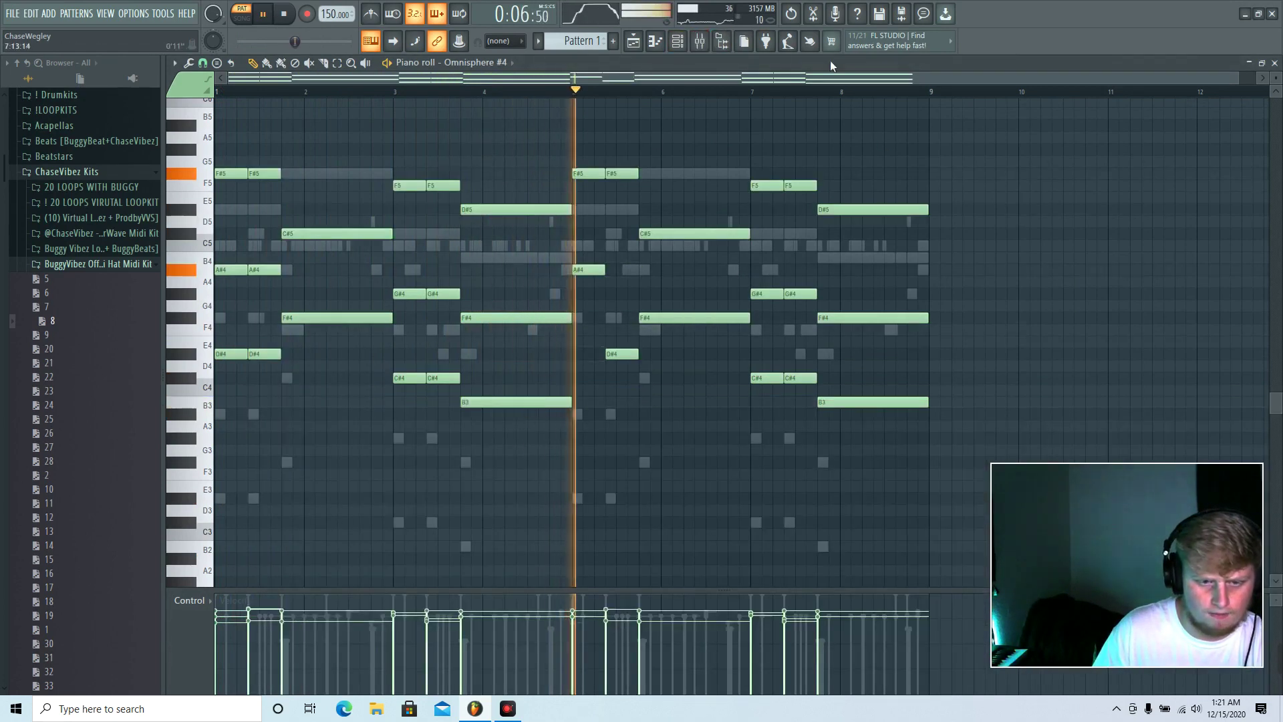
left_click(31, 13)
left_click(38, 31)
Step: Lower the volume of the Omnisphere #4 mixer track
left_click(699, 41)
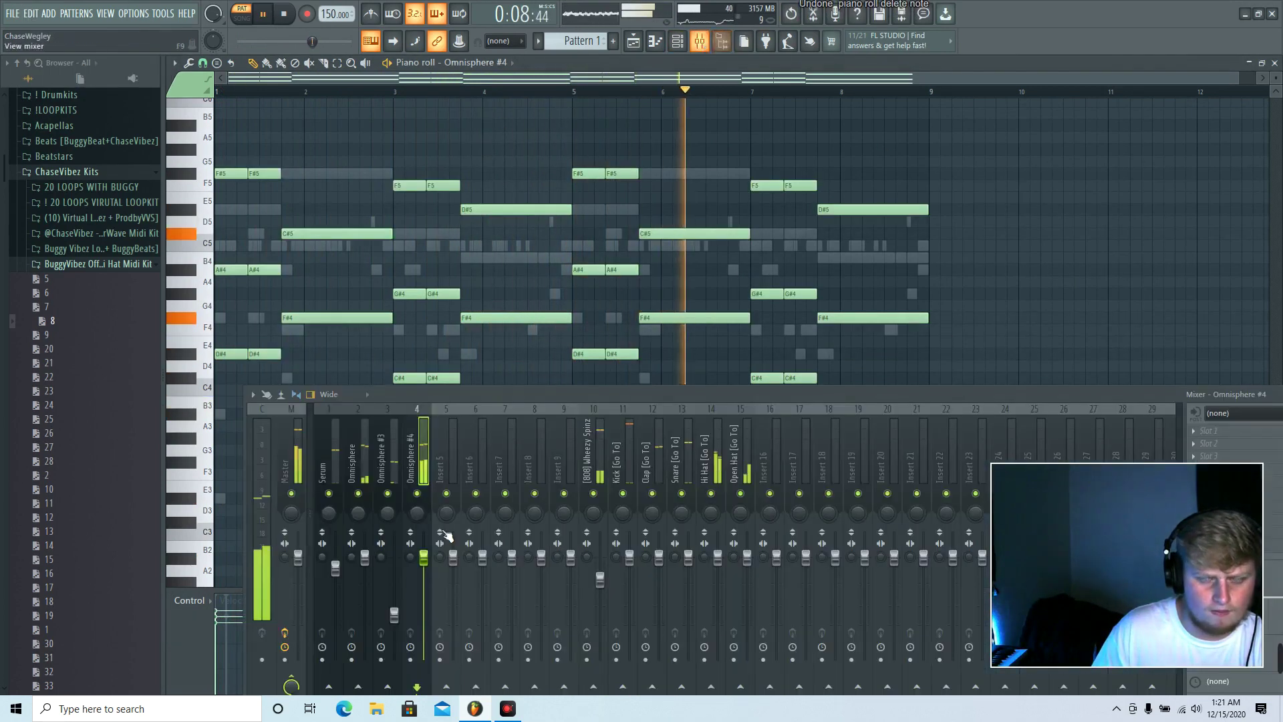
left_click_drag(423, 558, 423, 606)
Step: Insert an Arcade instrument channel into the channel rack
key("F6")
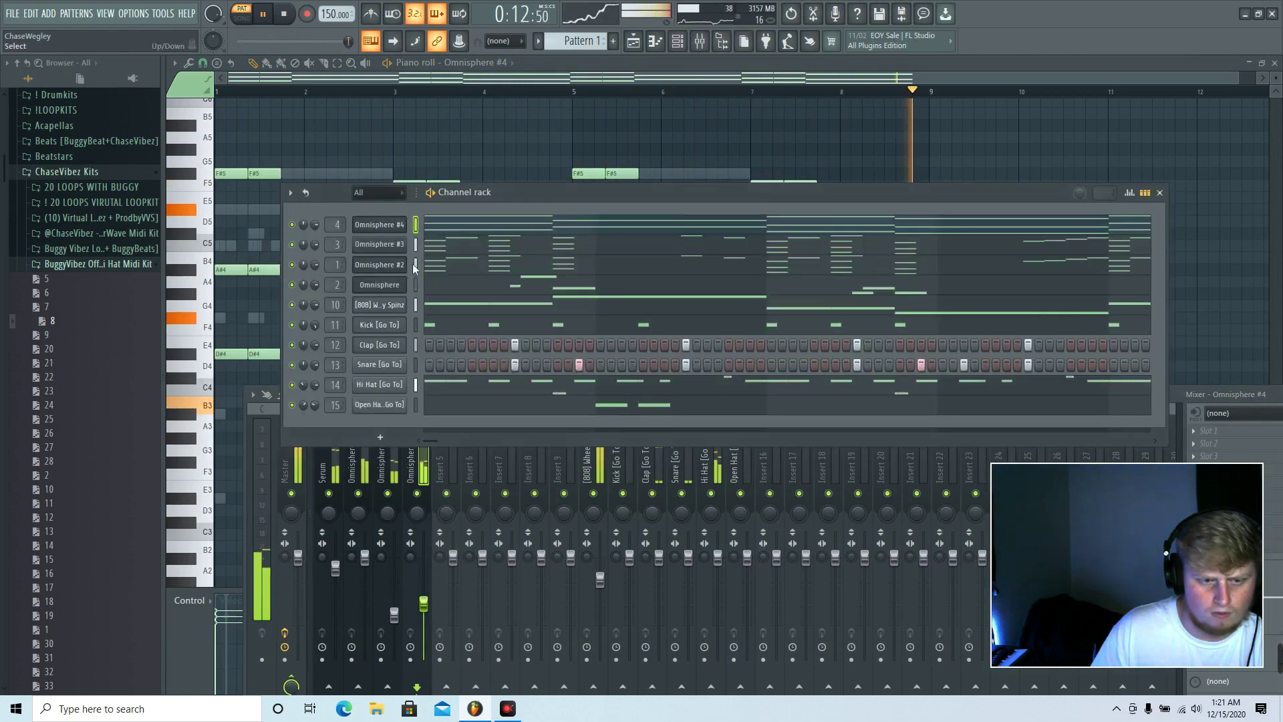
right_click(401, 225)
mouse_move(476, 315)
left_click(565, 253)
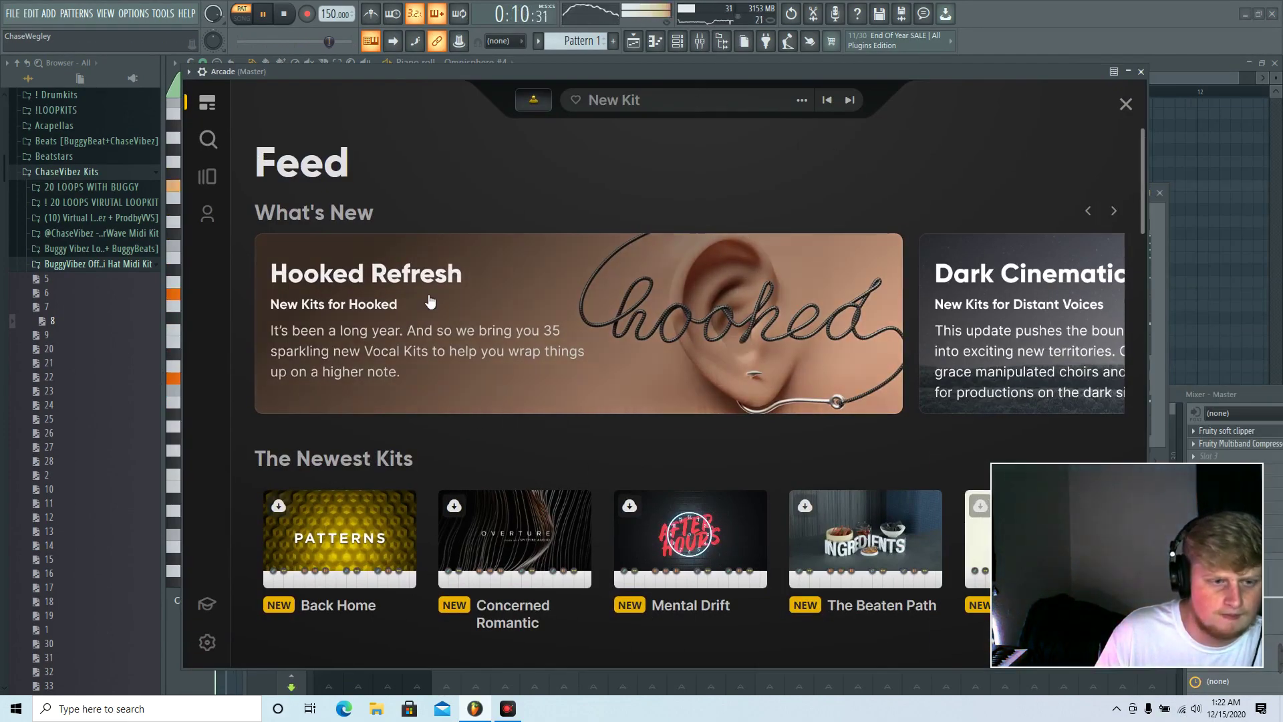
Step: Open Arcade's Distant Voices line and load the Holy Divine kit
left_click(226, 190)
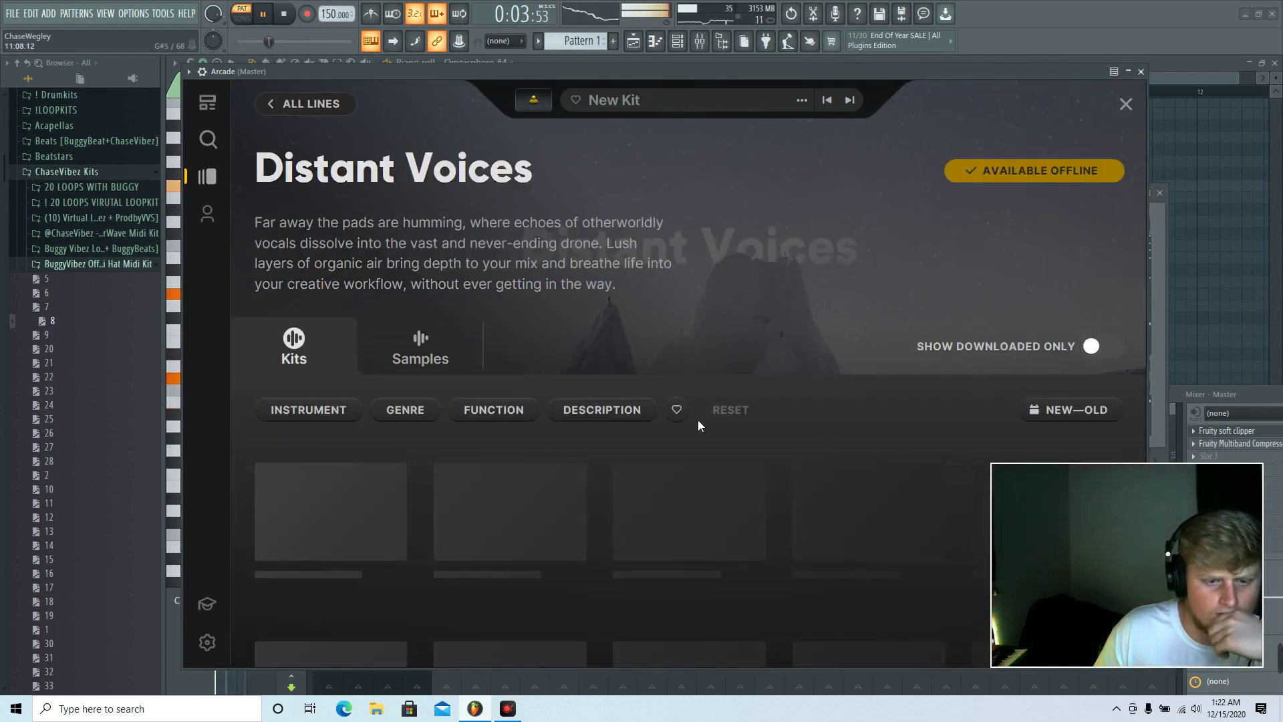
scroll(698, 425, "down", 1)
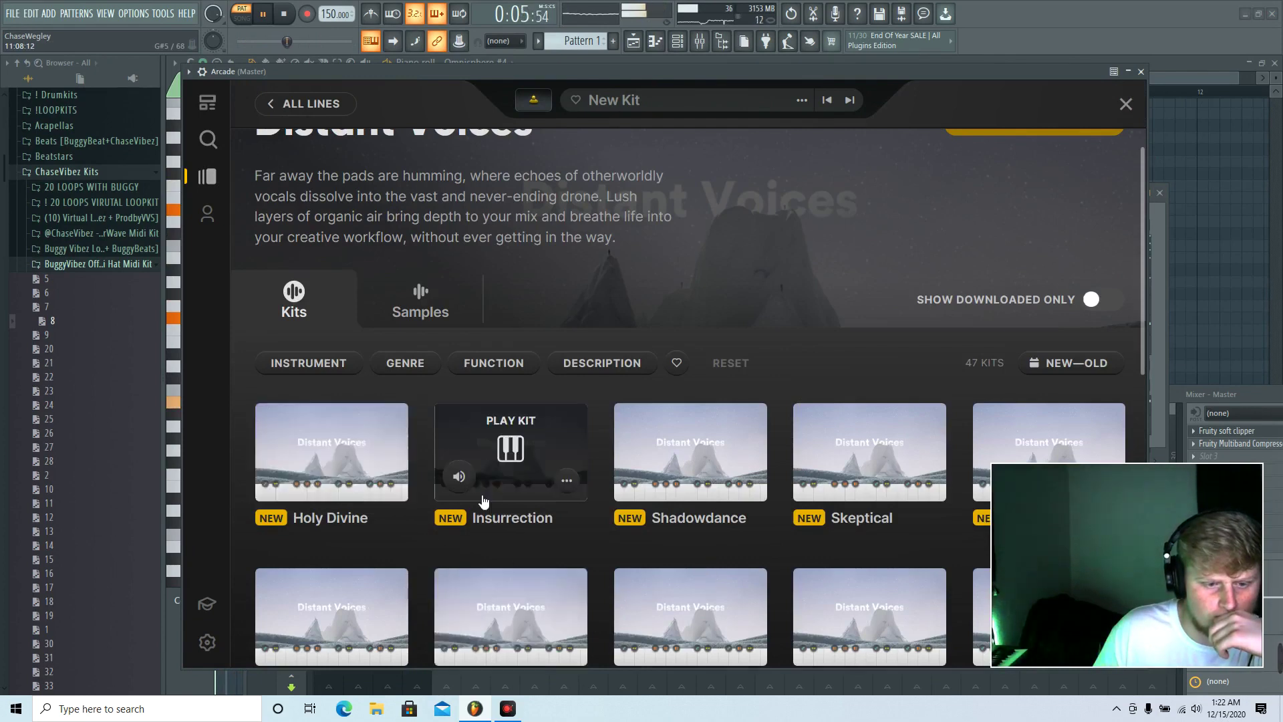
scroll(575, 522, "down", 3)
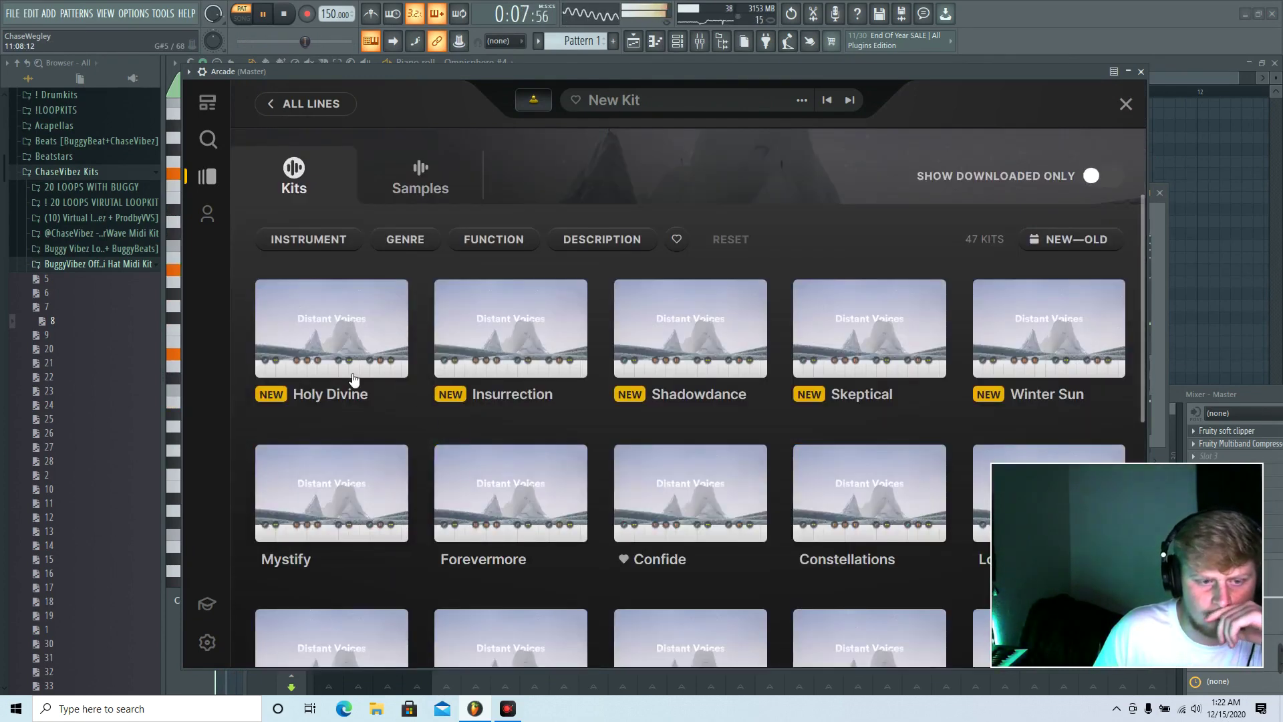
left_click(332, 324)
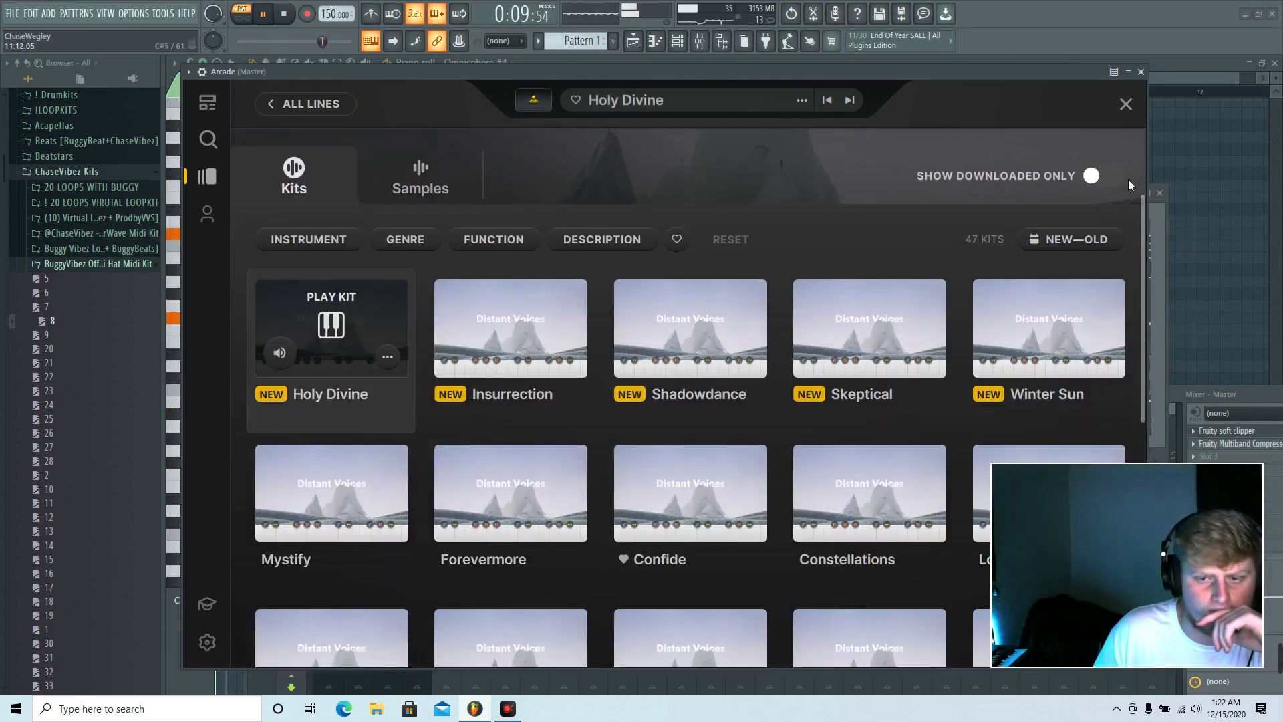
Step: Set the Holy Divine kit's session key to D# min
left_click(1125, 104)
left_click(1076, 104)
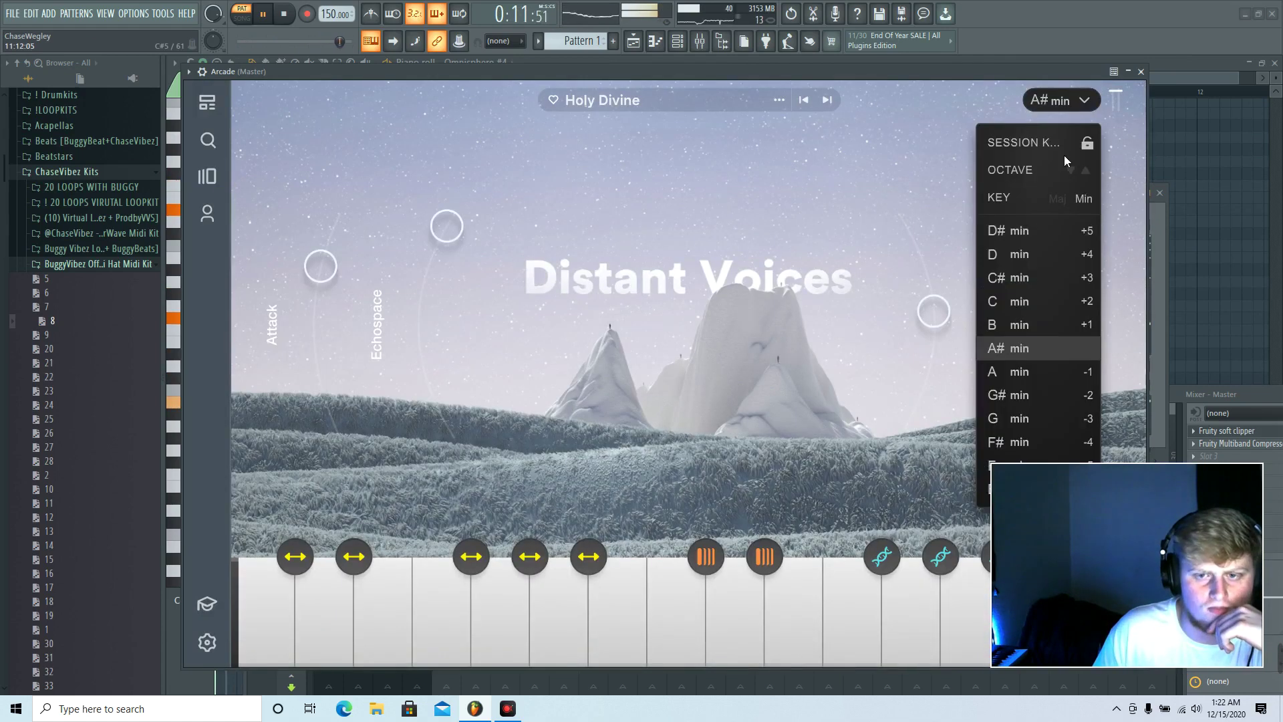
left_click(1027, 229)
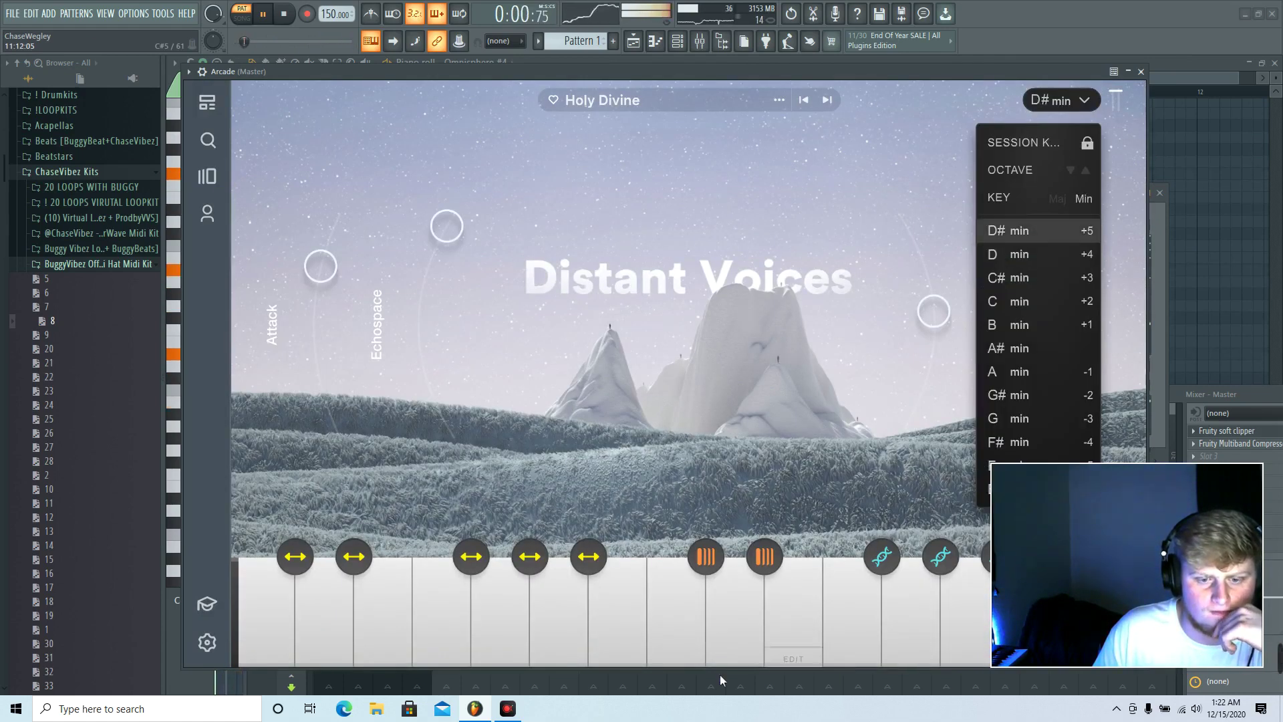
Step: Lower the volume of mixer insert 5 and route the Arcade channel to it
left_click(699, 41)
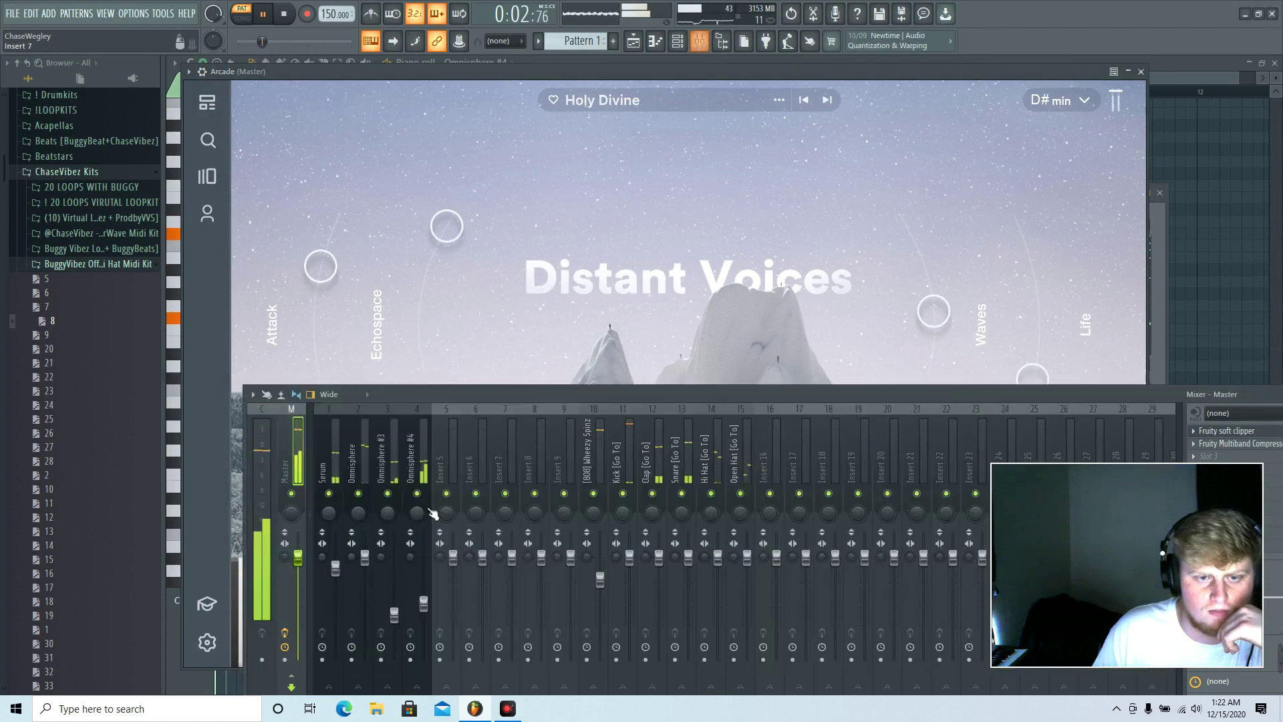
left_click_drag(458, 578, 458, 612)
right_click(471, 468)
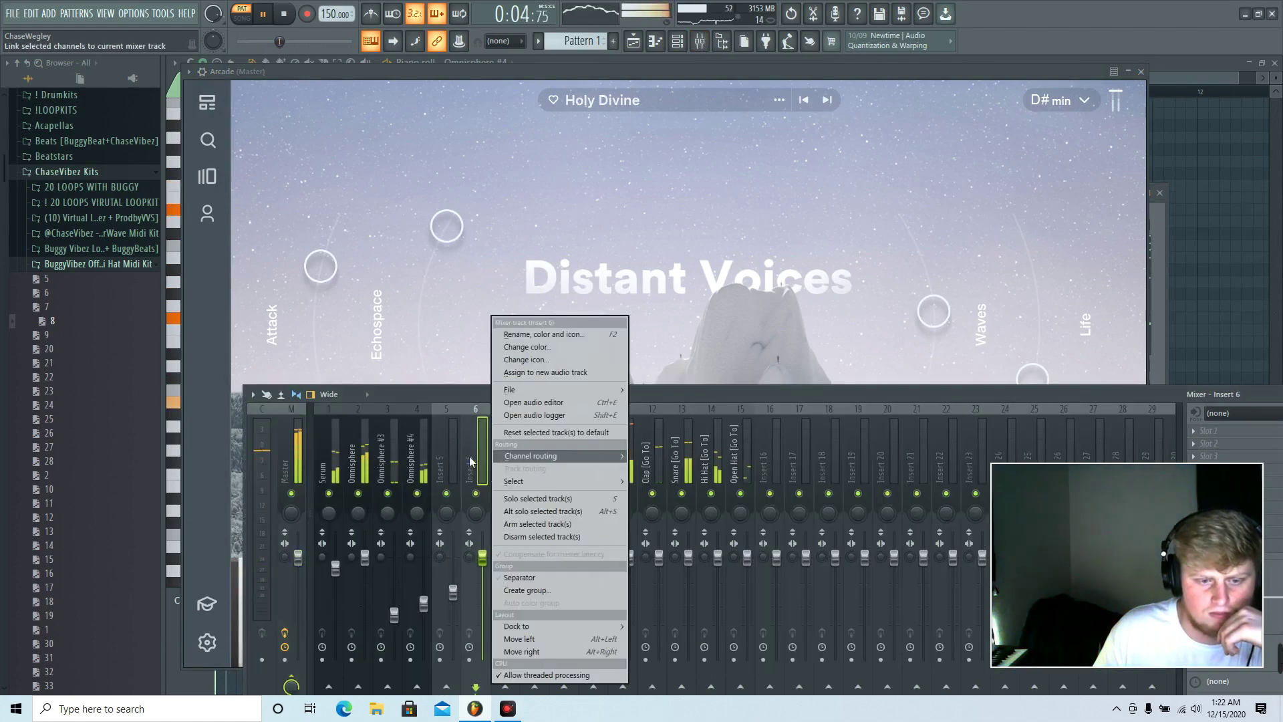
mouse_move(535, 456)
left_click(669, 456)
Step: Add Fruity Parametric EQ 2 to the first effect slot of the Arcade mixer track
left_click(1231, 432)
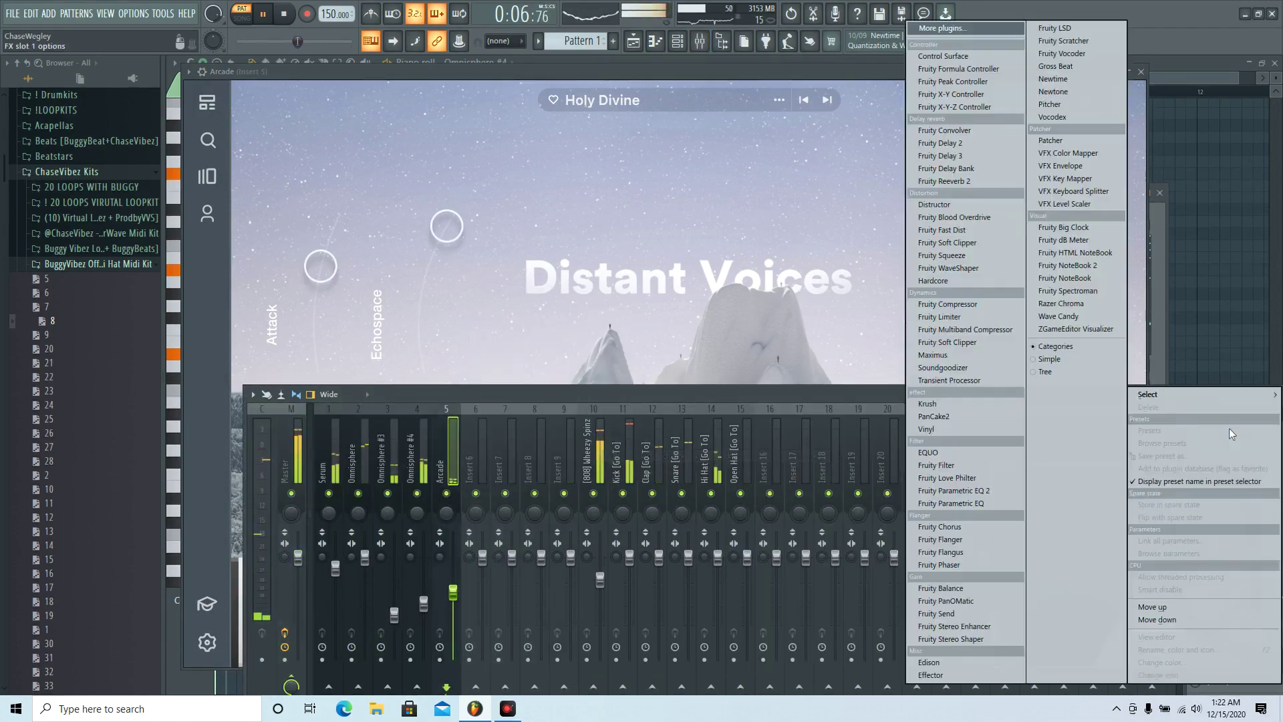
left_click(954, 490)
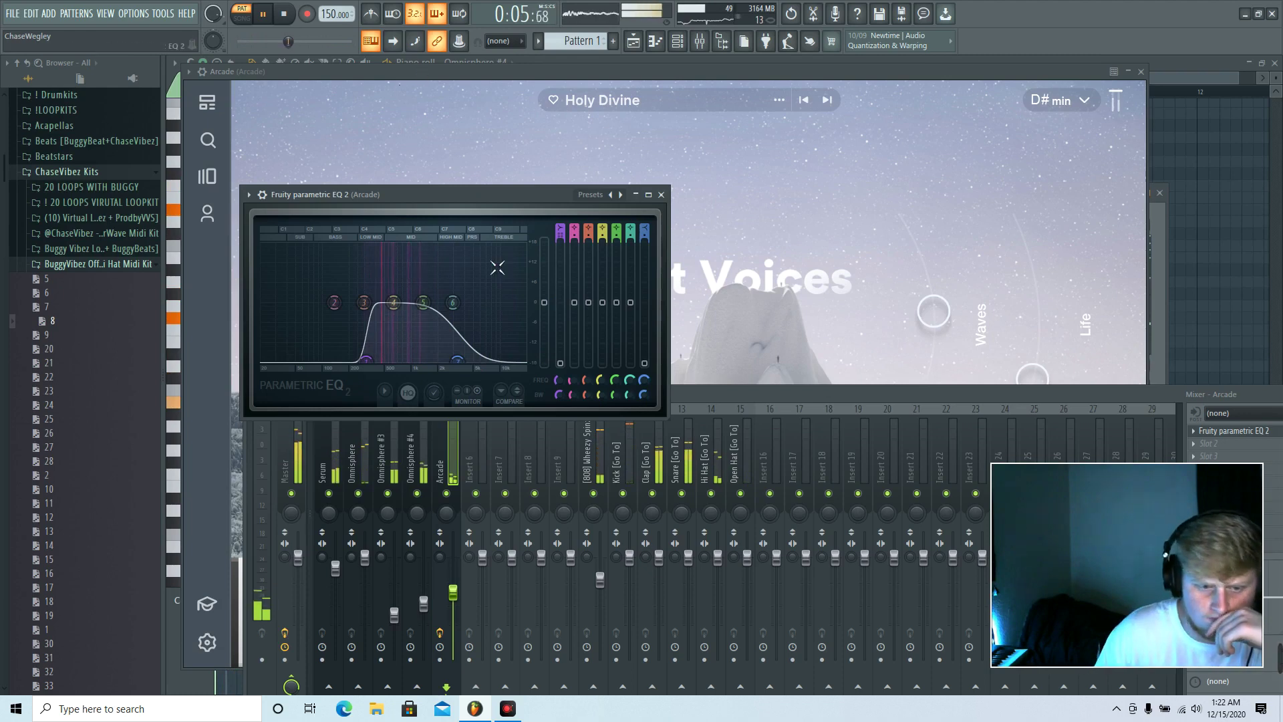
Step: Raise the Arcade mixer track's volume, and move the Arcade note from G4 up to A4 while checking it in playback
left_click_drag(453, 592, 453, 558)
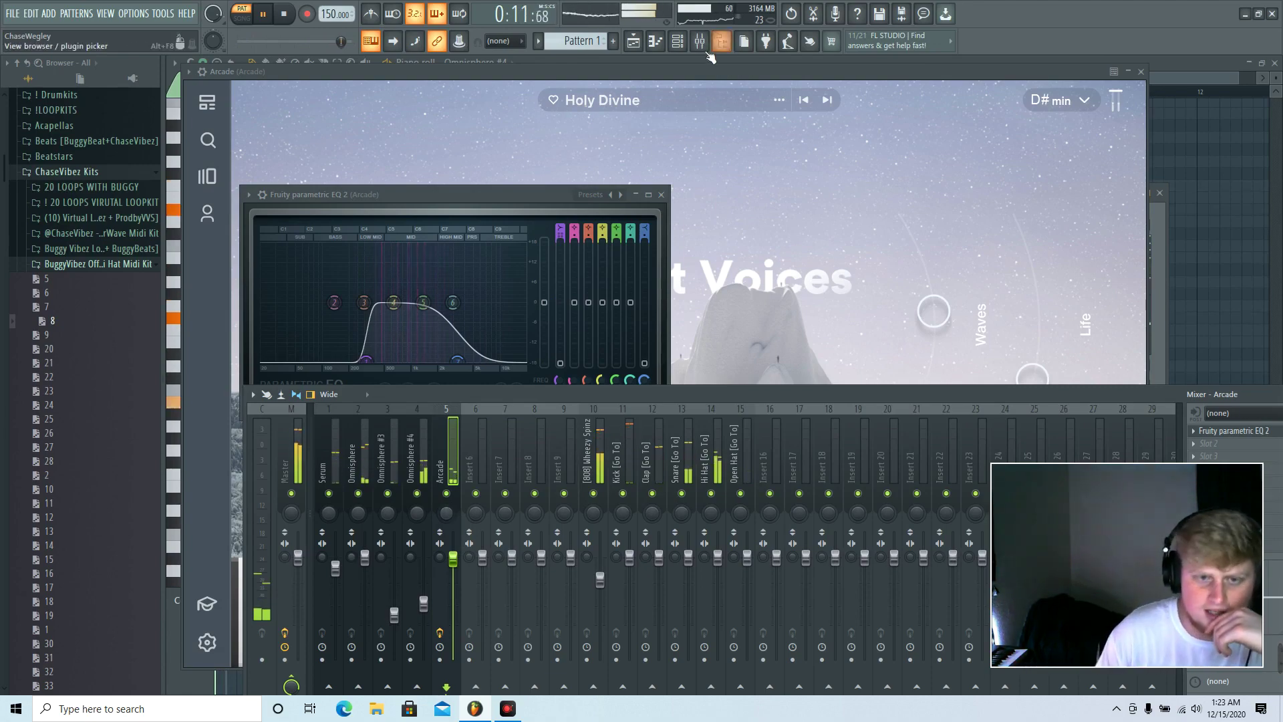
left_click(656, 40)
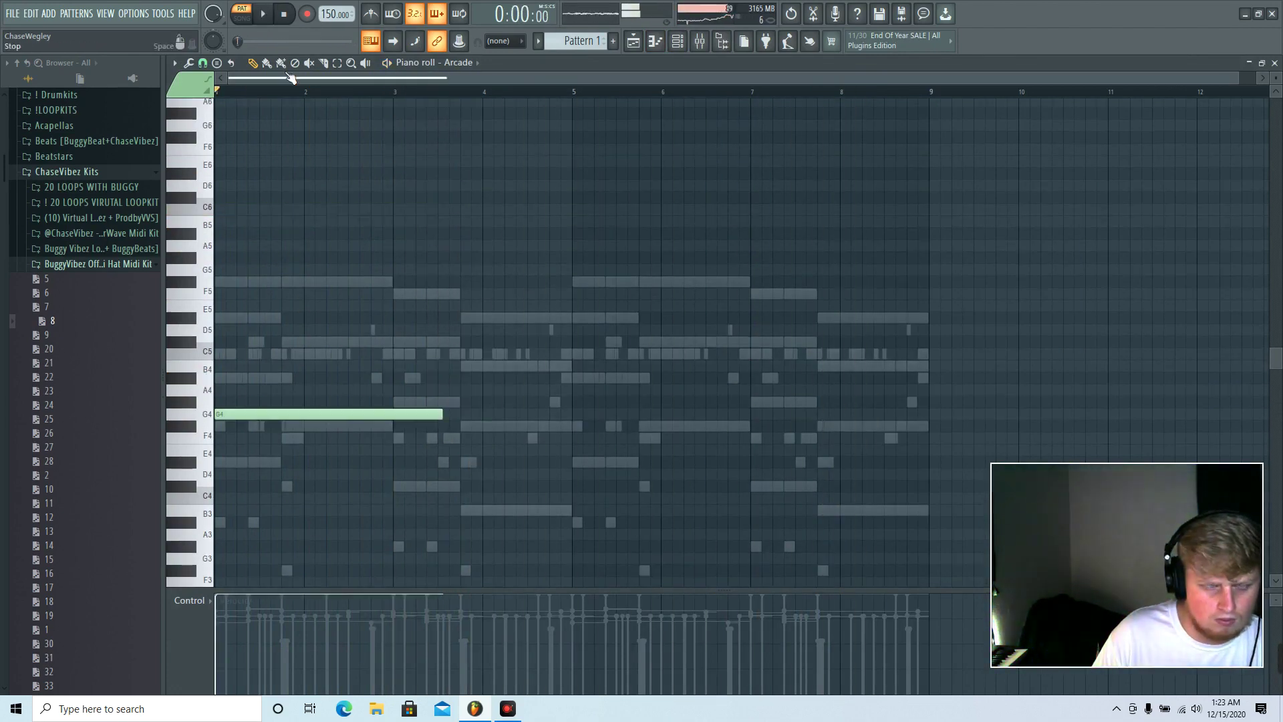
left_click_drag(291, 414, 291, 390)
left_click(262, 13)
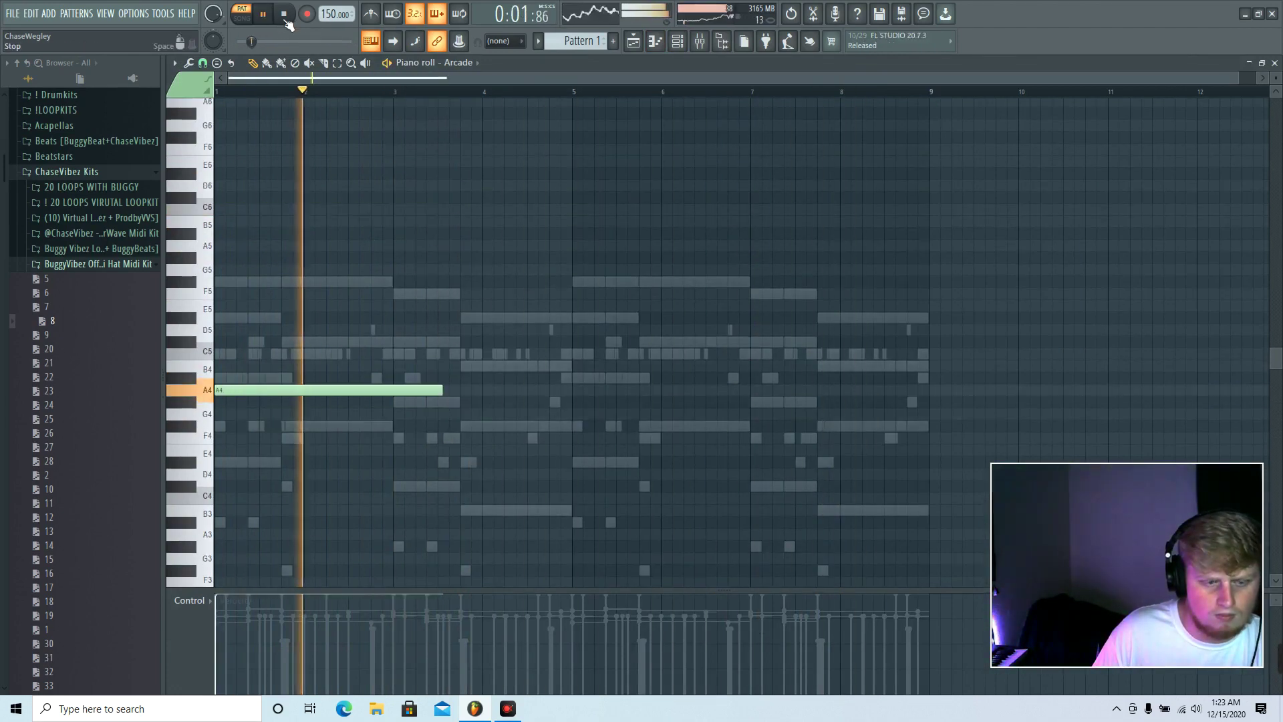
Step: Extend Arcade's A4 note to four bars, and fill the next four with a two-bar A4 and a two-bar A5 ending at bar 9
left_click_drag(440, 389, 570, 390)
key("ctrl+b")
left_click_drag(769, 389, 948, 354)
left_click_drag(1106, 354, 927, 353)
left_click_drag(789, 353, 789, 245)
Step: Lower the Arcade mixer track's volume slightly
left_click(699, 41)
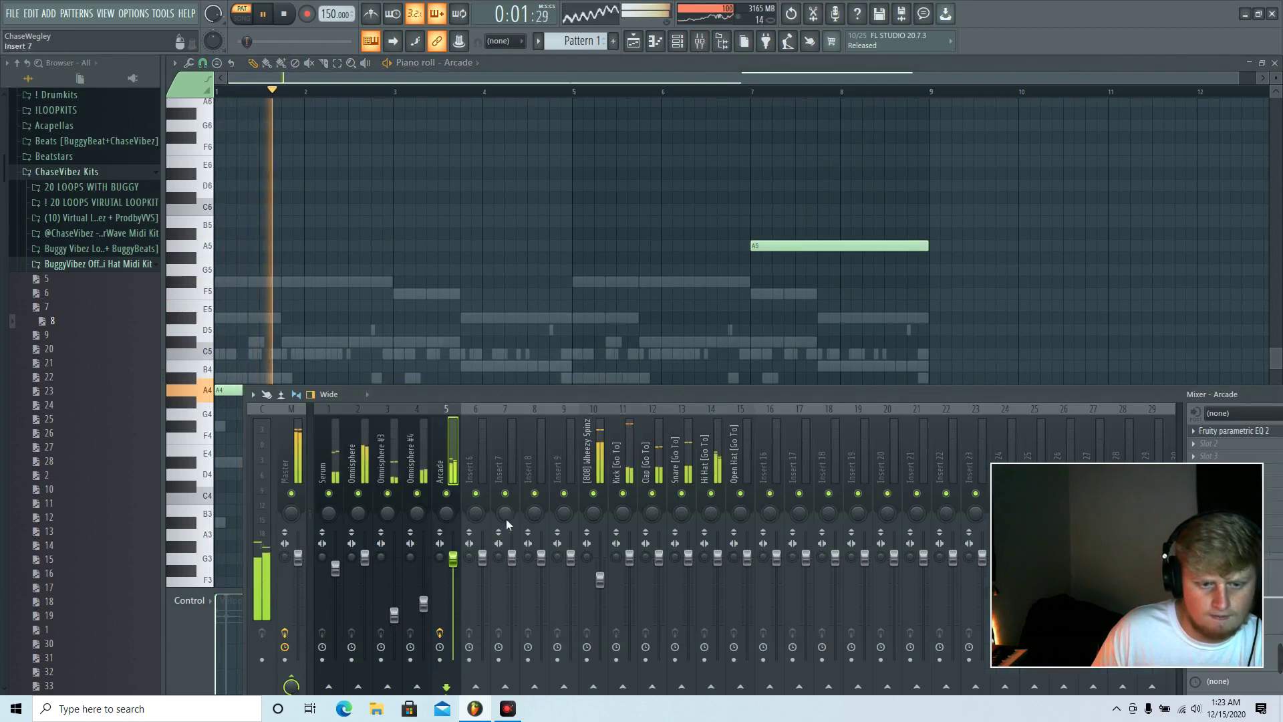
left_click_drag(453, 560, 453, 569)
left_click_drag(550, 318, 550, 329)
right_click(550, 328)
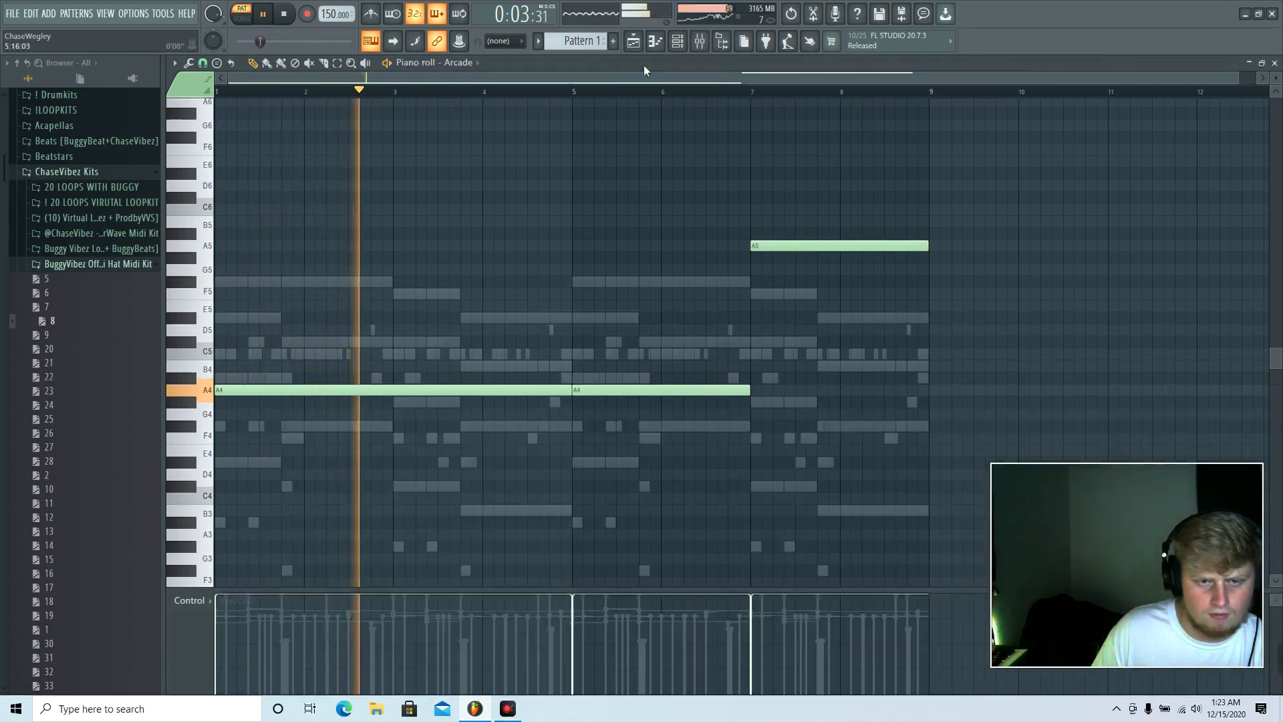
Step: Split Pattern 1 by channel into separate playlist patterns
left_click(633, 40)
left_click(537, 41)
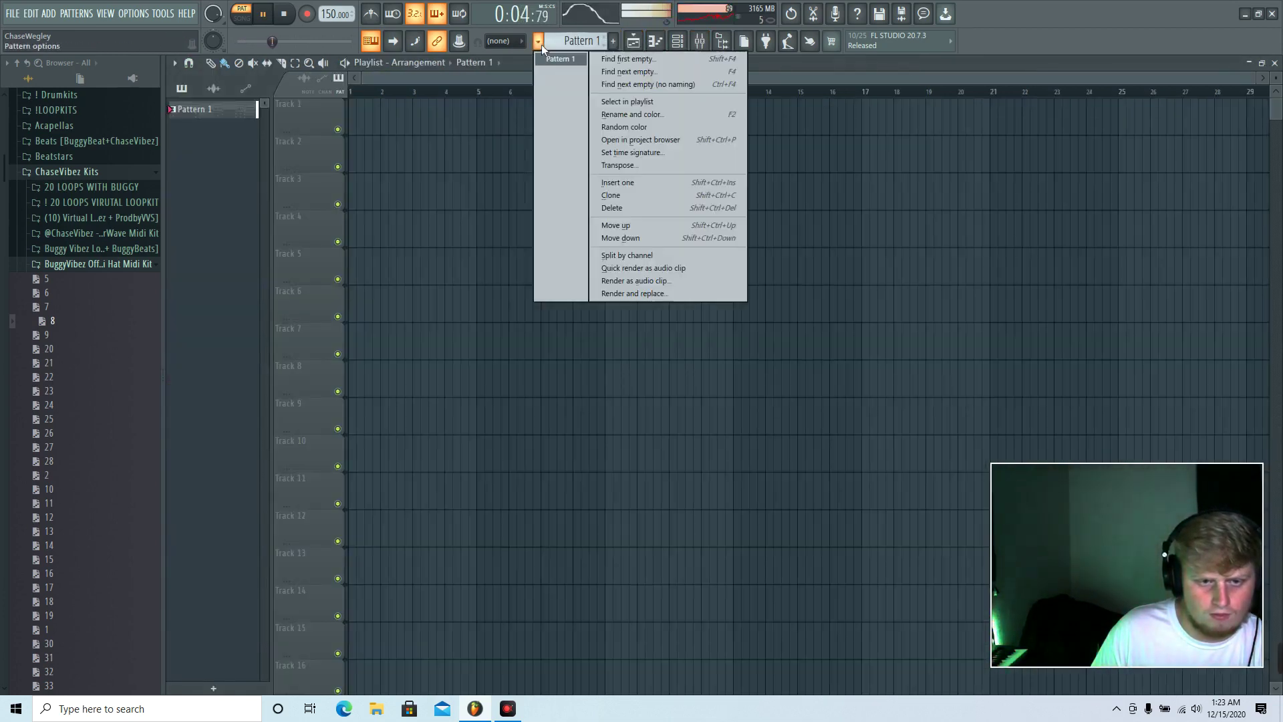
left_click(630, 254)
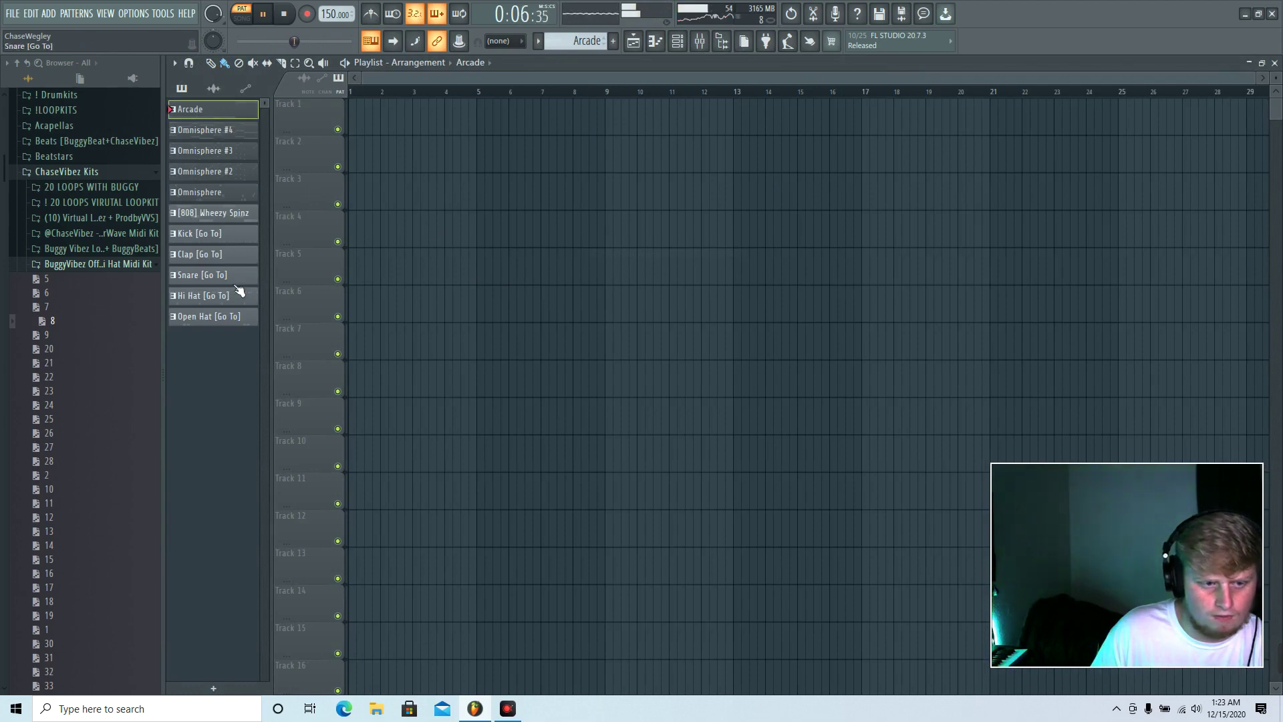
Step: Stop playback and place all the split patterns, from Arcade to Open Hat [Go To], at bar 1 on Tracks 1 to 11
left_click(234, 316, "shift")
key("space")
left_click_drag(225, 115, 366, 126)
left_click_drag(431, 152, 418, 152)
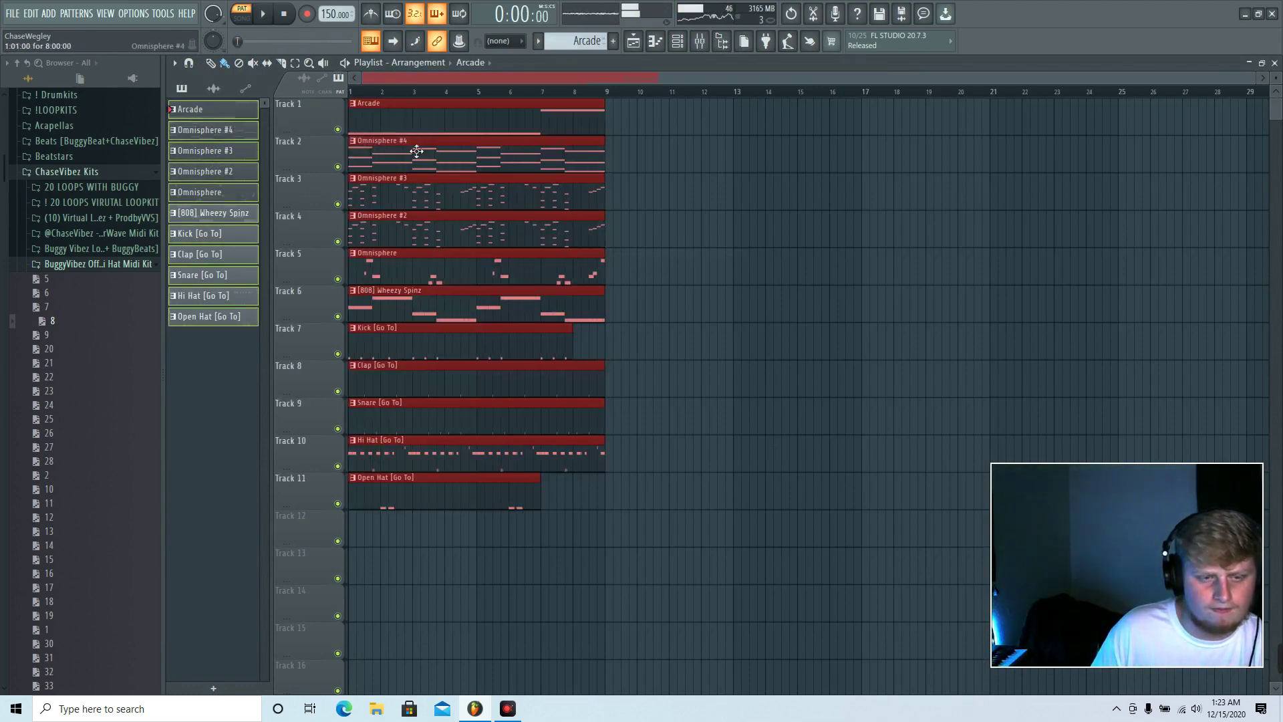
Step: Duplicate the eight-bar block of clips three times so the arrangement runs to bar 33, and switch playback to song mode in the playlist
key("ctrl+b")
key("ctrl+b")
key("ctrl+b")
scroll(596, 97, "down", 2)
key("l")
key("l")
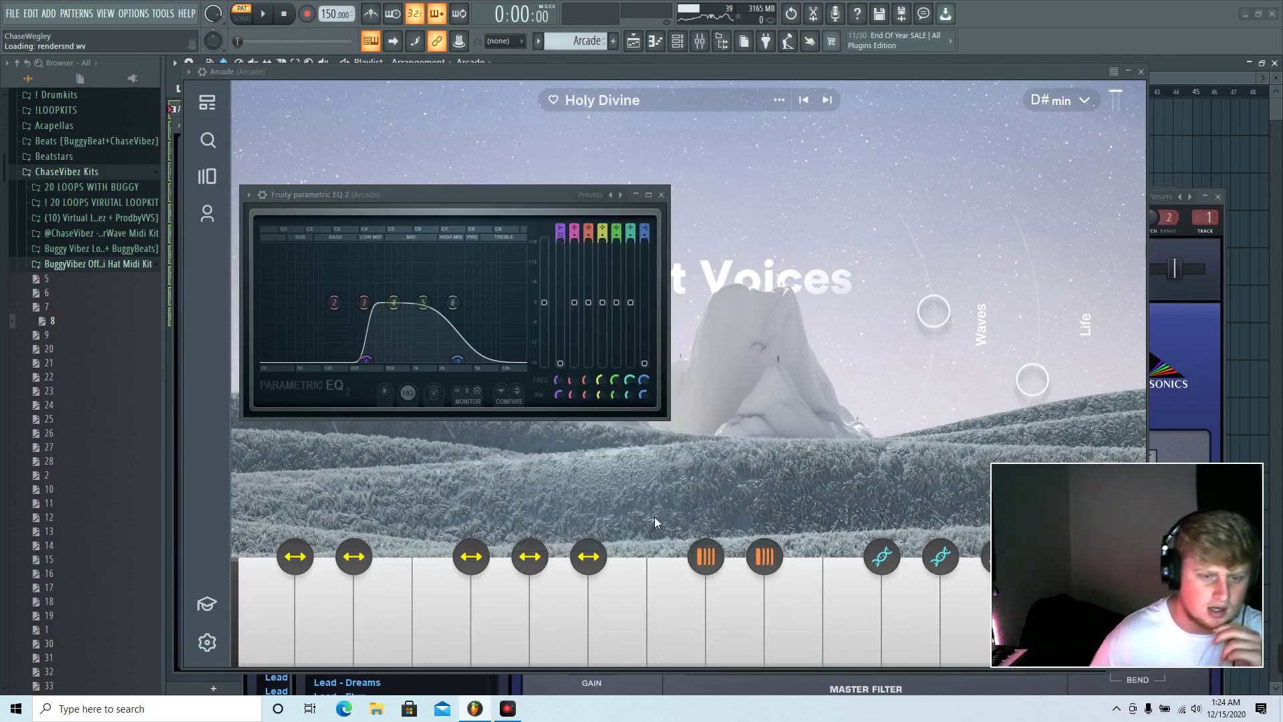
left_click(634, 42)
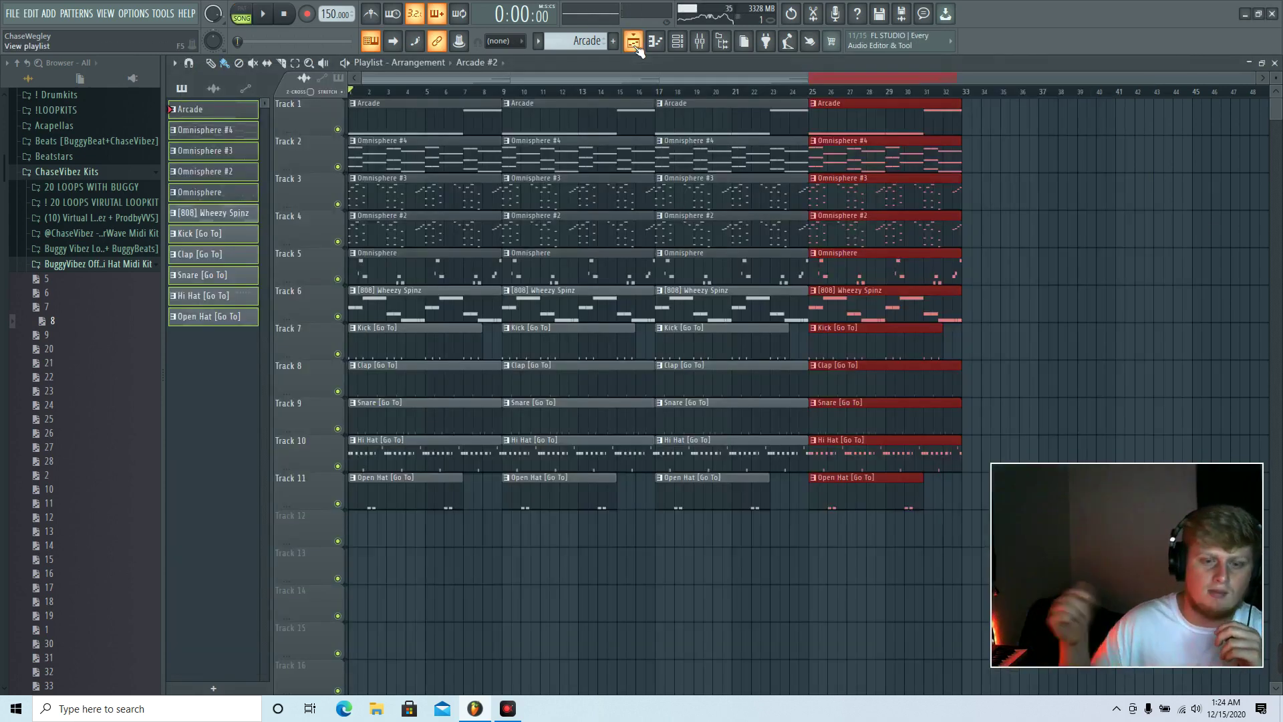